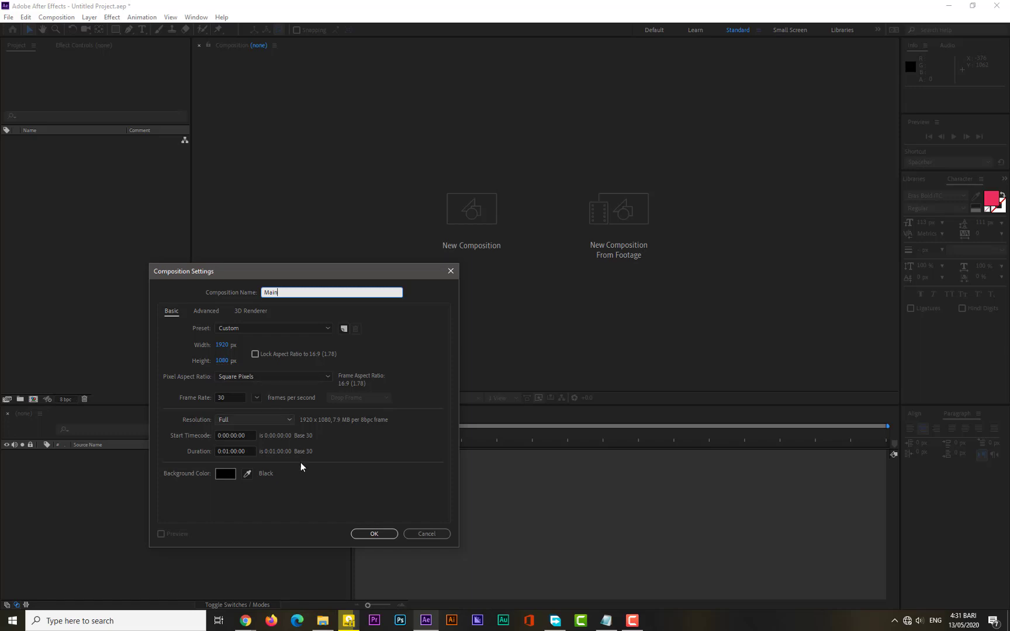
Set the duration of the Main composition to 0:00:05:00 and create it
{"action": "left_click", "coordinate": [229, 451]}
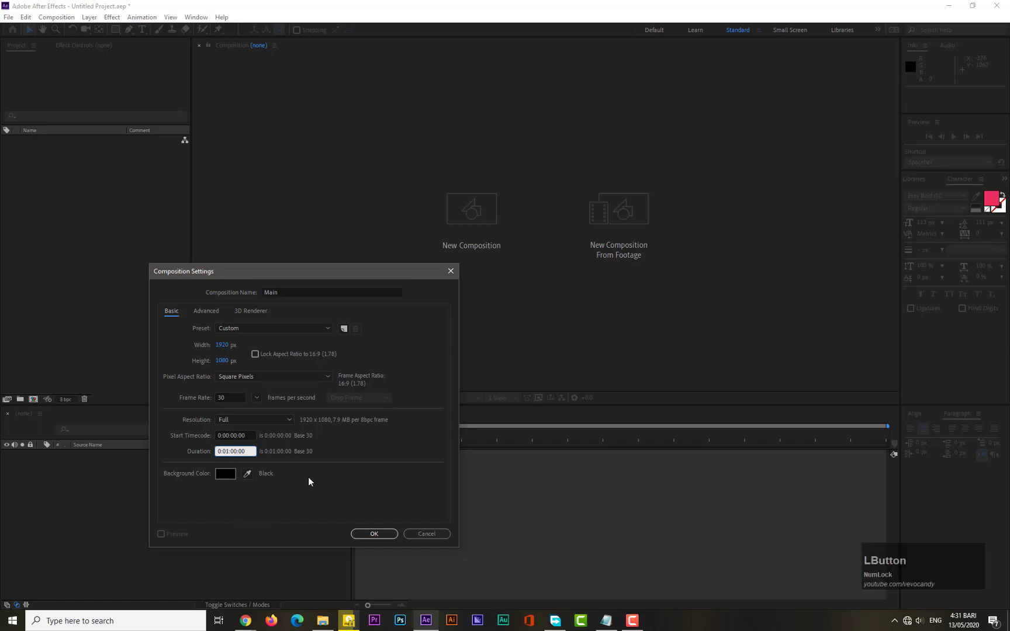
{"action": "key", "text": "BackSpace"}
{"action": "type", "text": "00"}
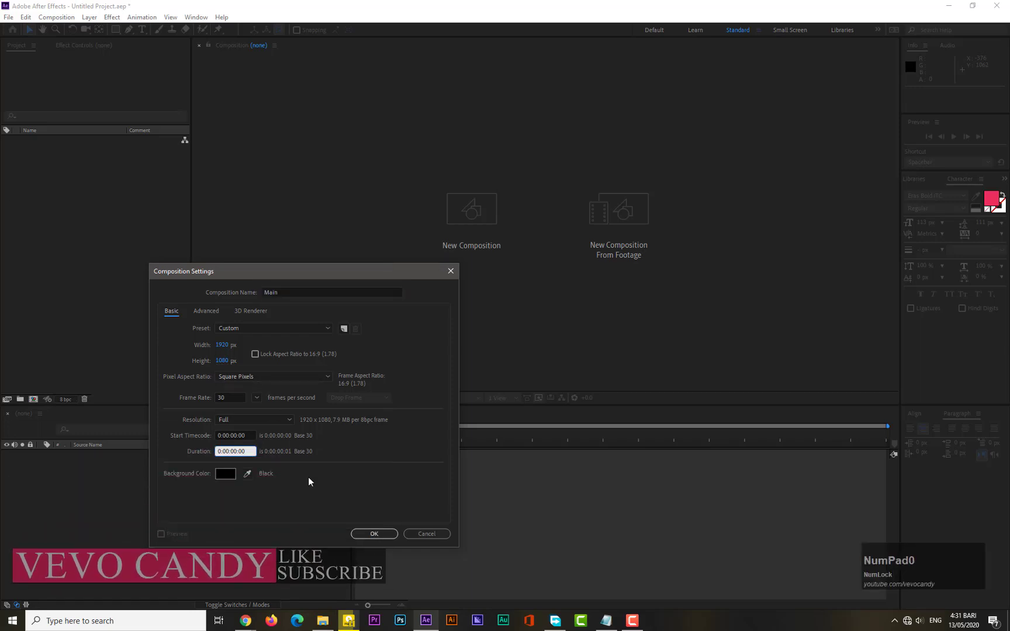
{"action": "key", "text": "Right"}
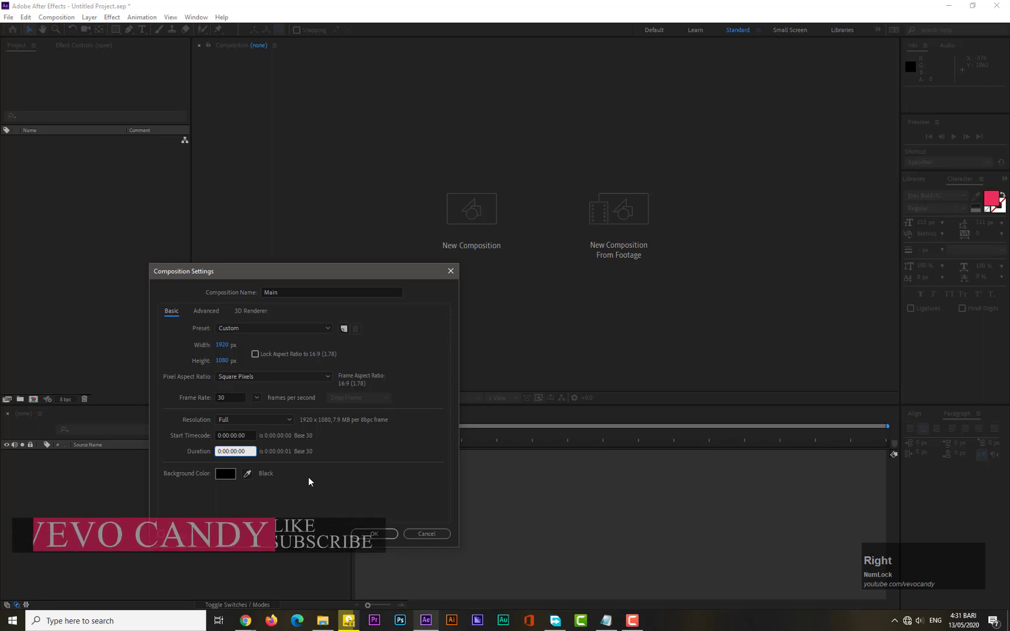
{"action": "key", "text": "BackSpace"}
{"action": "type", "text": "5"}
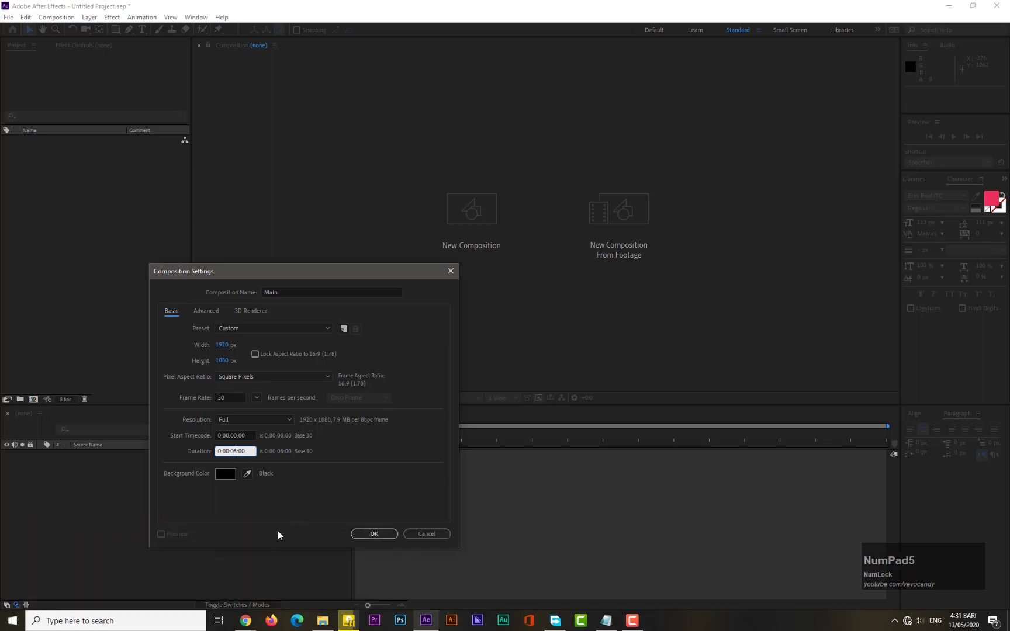
{"action": "left_click", "coordinate": [374, 532]}
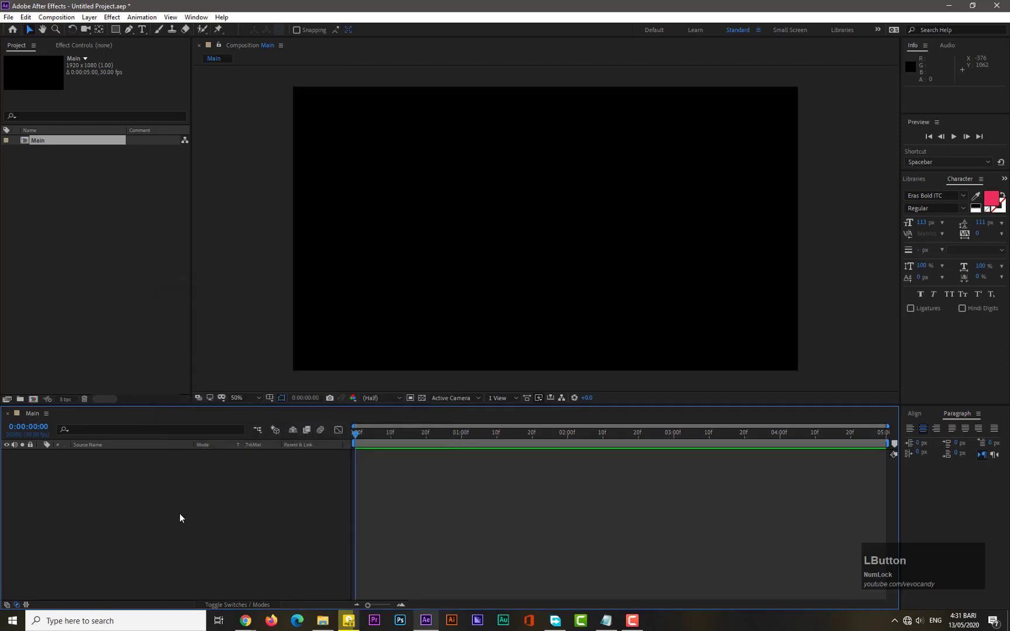
Import image 6.jpg and the listening-to-music JPG photo from the file explorer into the project
{"action": "left_click", "coordinate": [101, 335]}
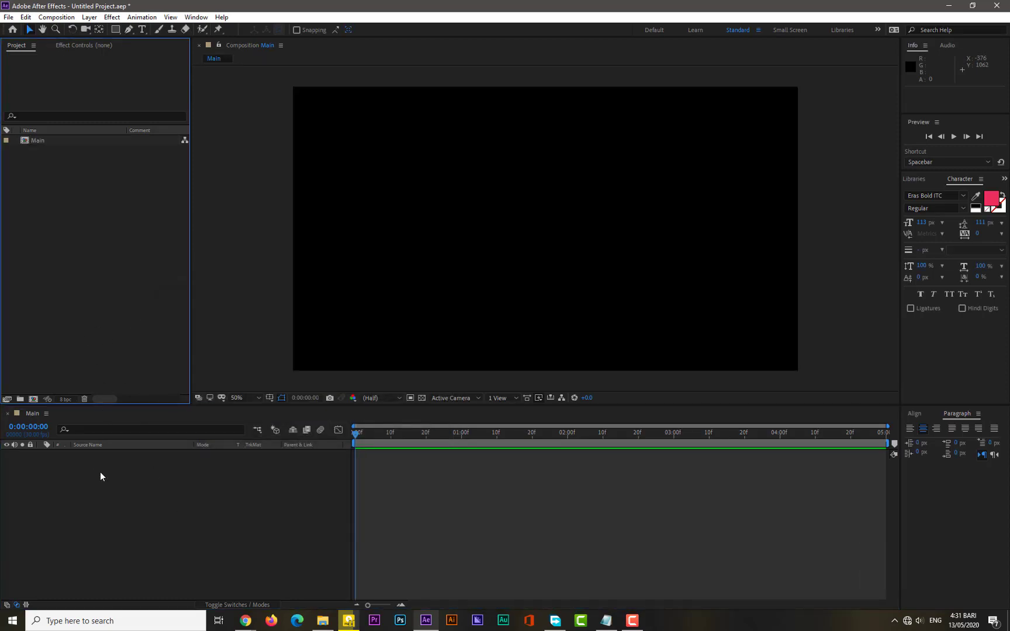
{"action": "left_click", "coordinate": [321, 625]}
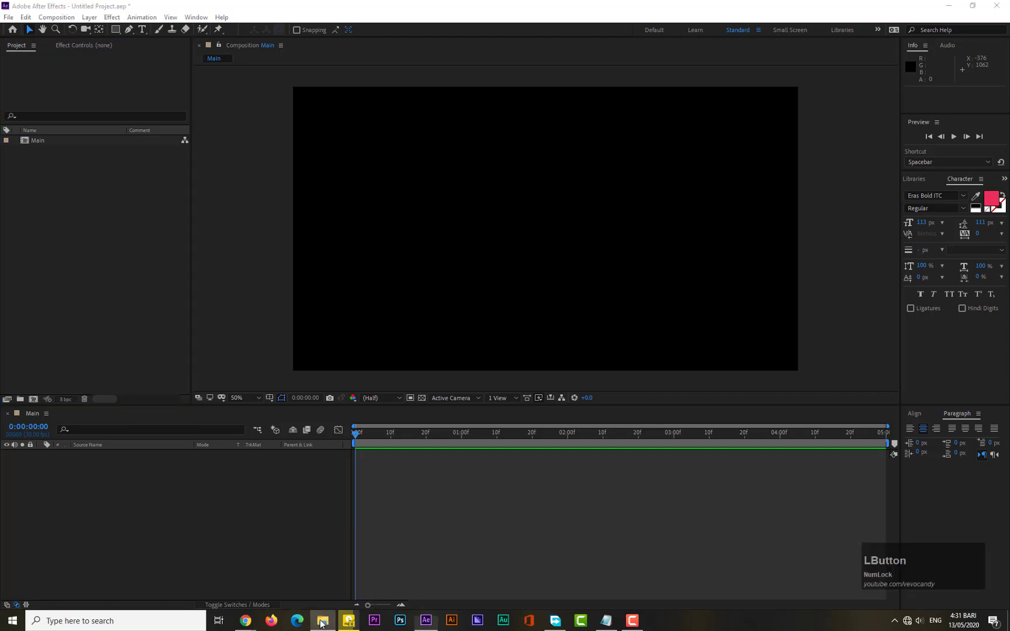
{"action": "mouse_move", "coordinate": [479, 335]}
{"action": "left_click_drag", "start_coordinate": [478, 334], "coordinate": [60, 265]}
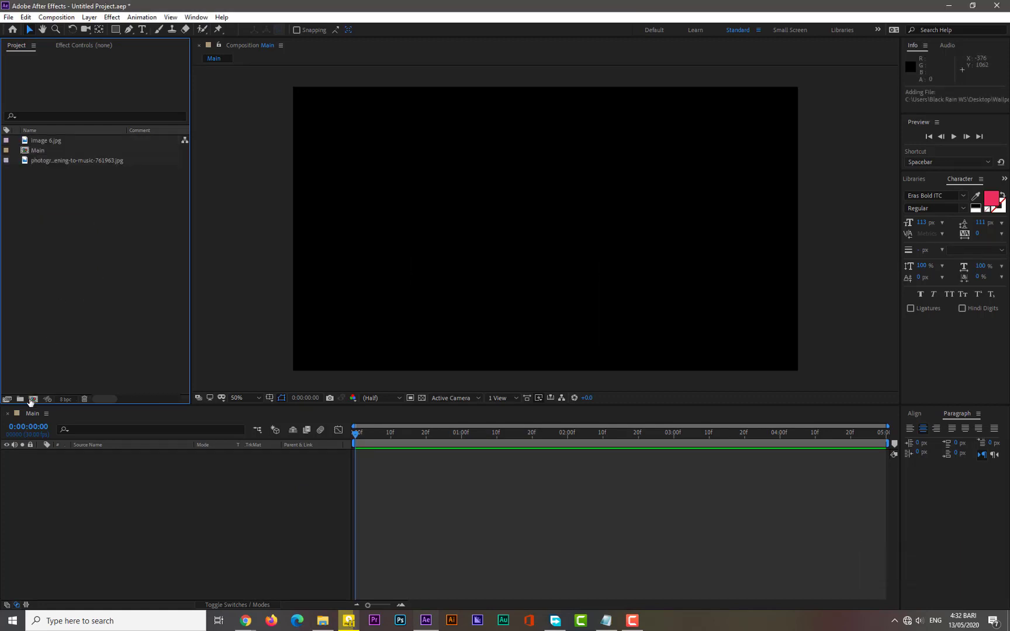
Create a composition named Image Placeholder 1 and add image 6.jpg to it
{"action": "left_click", "coordinate": [33, 399]}
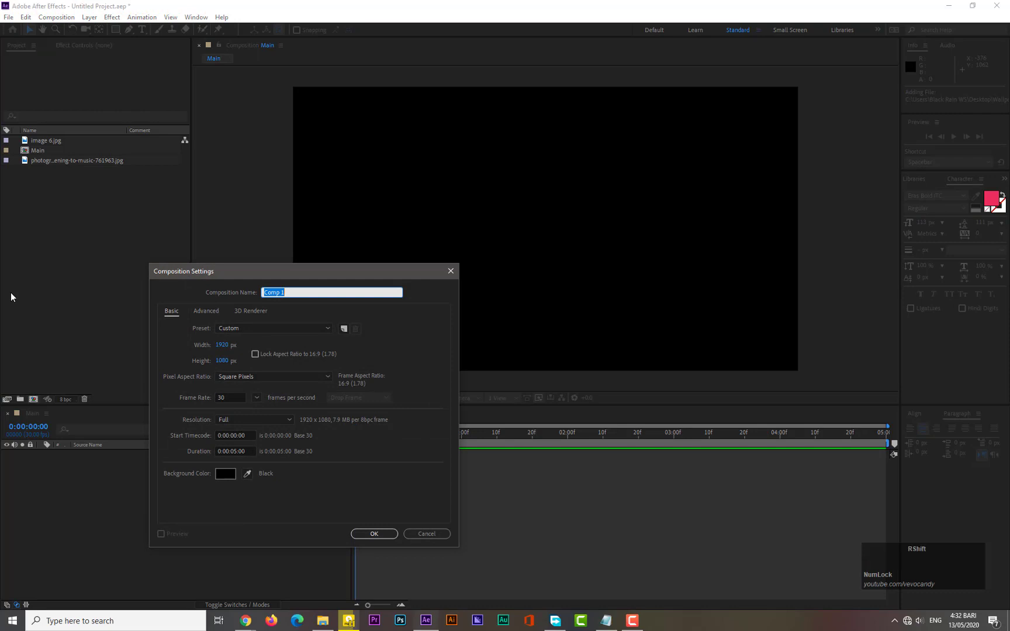
{"action": "type", "text": "Image Placehol"}
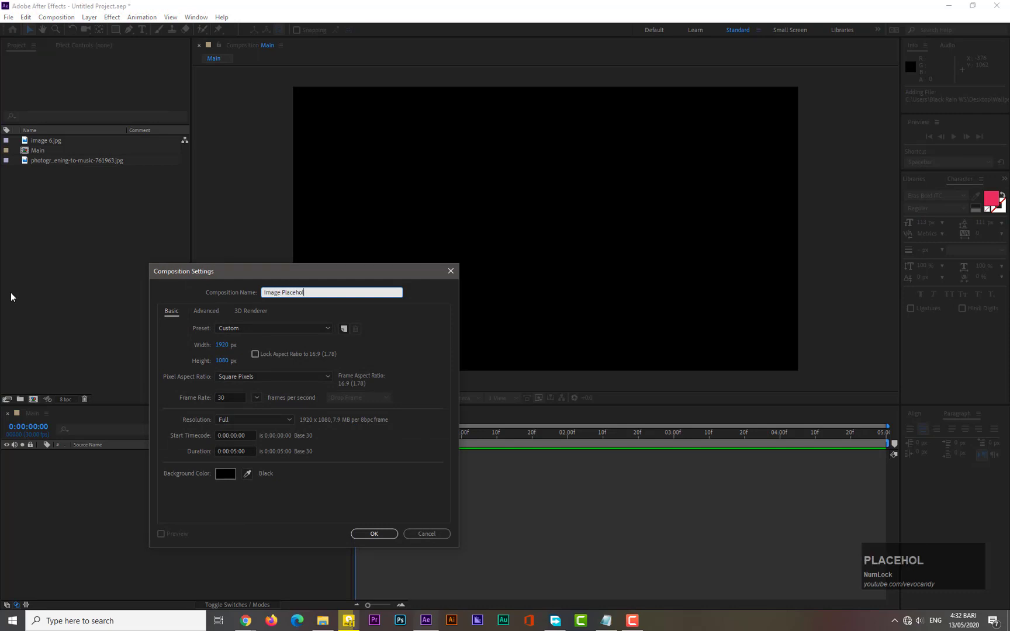
{"action": "type", "text": "der 1"}
{"action": "left_click", "coordinate": [367, 534]}
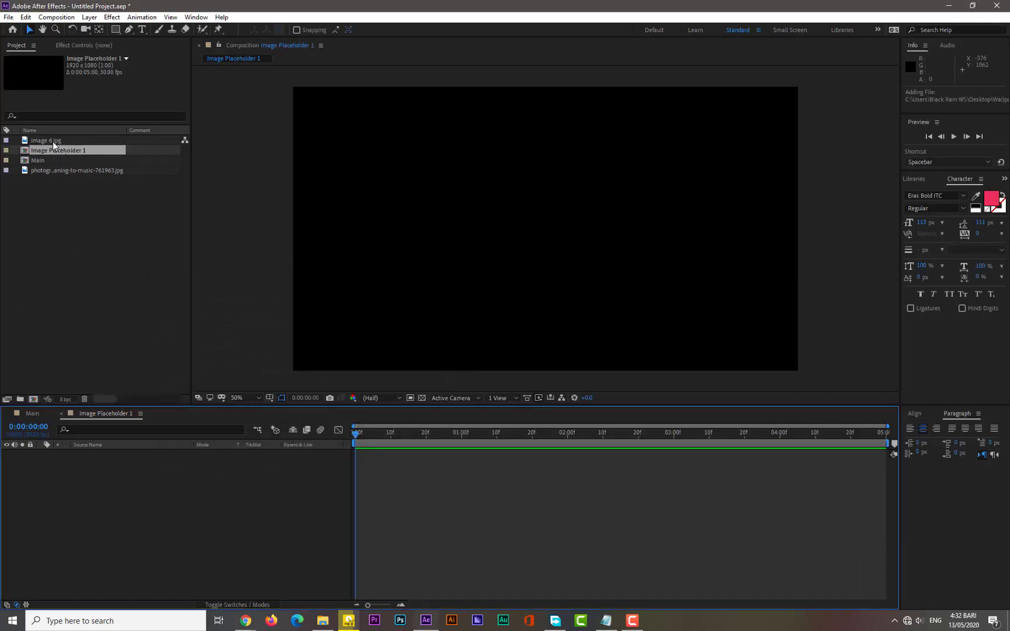
{"action": "left_click_drag", "start_coordinate": [52, 141], "coordinate": [152, 497]}
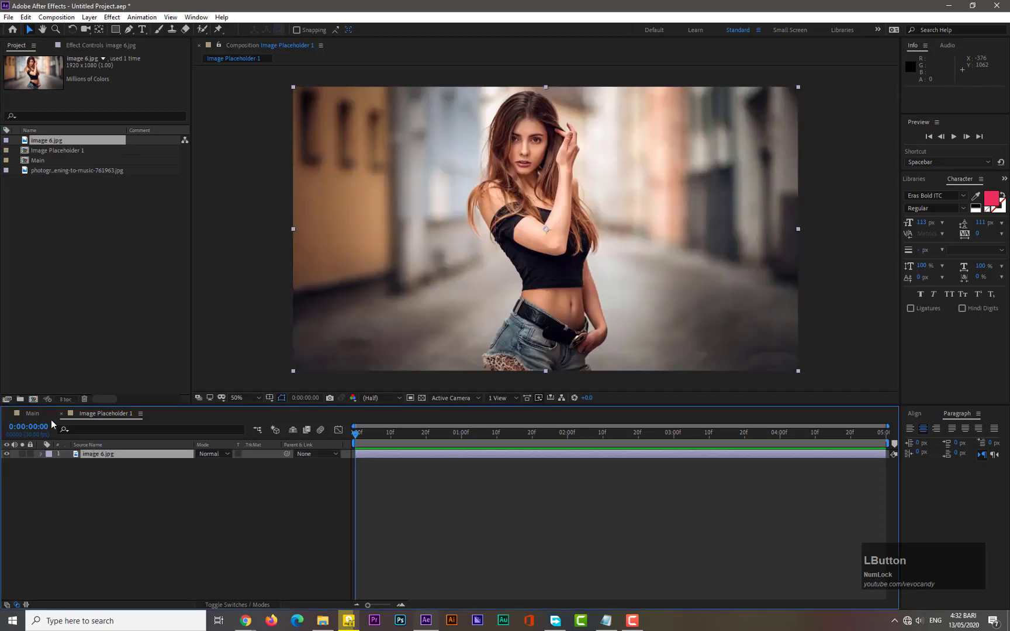
Create a second 1920 × 1080, five-second composition named Image Placeholder 2
{"action": "left_click", "coordinate": [33, 400]}
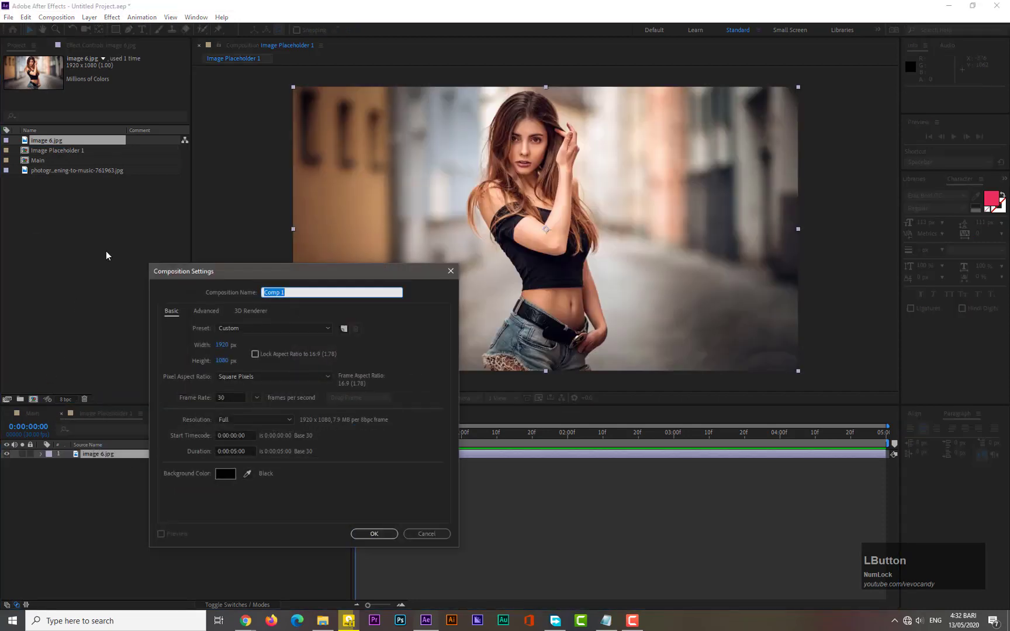
{"action": "type", "text": "Image Placehlder"}
{"action": "key", "text": "Left"}
{"action": "type", "text": "o"}
{"action": "key", "text": "Right"}
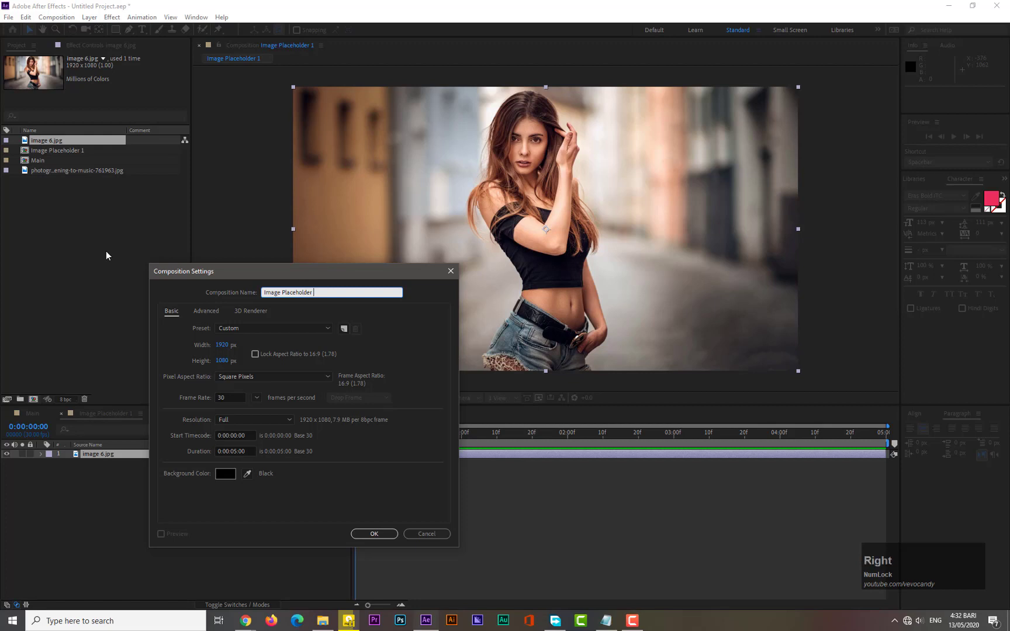
{"action": "type", "text": "2"}
{"action": "left_click", "coordinate": [362, 534]}
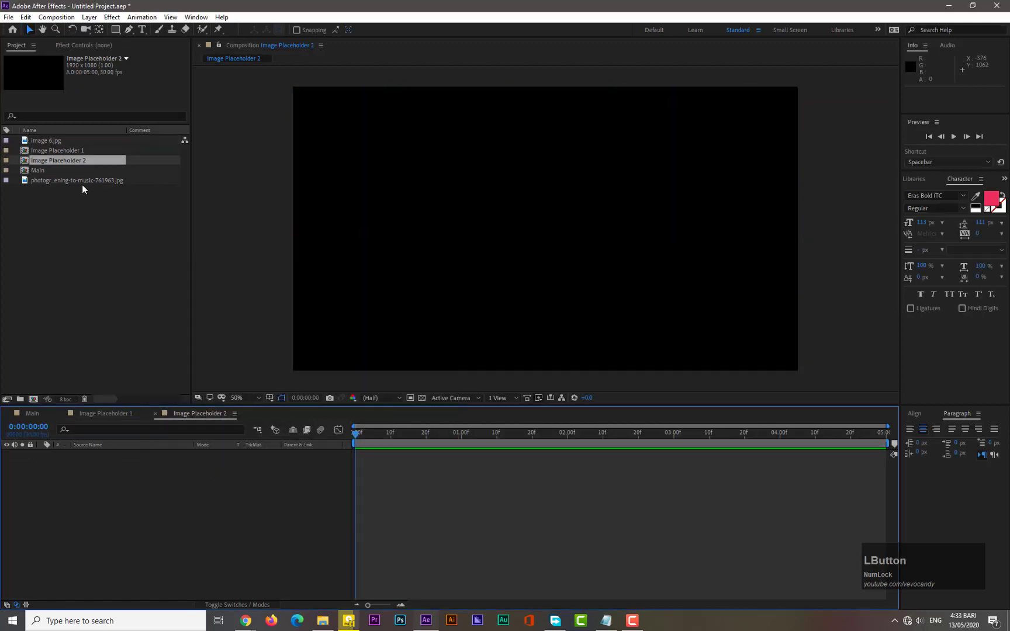
Add the listening-to-music photo to Image Placeholder 2 and fit it to the composition width
{"action": "left_click", "coordinate": [81, 181]}
{"action": "left_click_drag", "start_coordinate": [87, 181], "coordinate": [121, 476]}
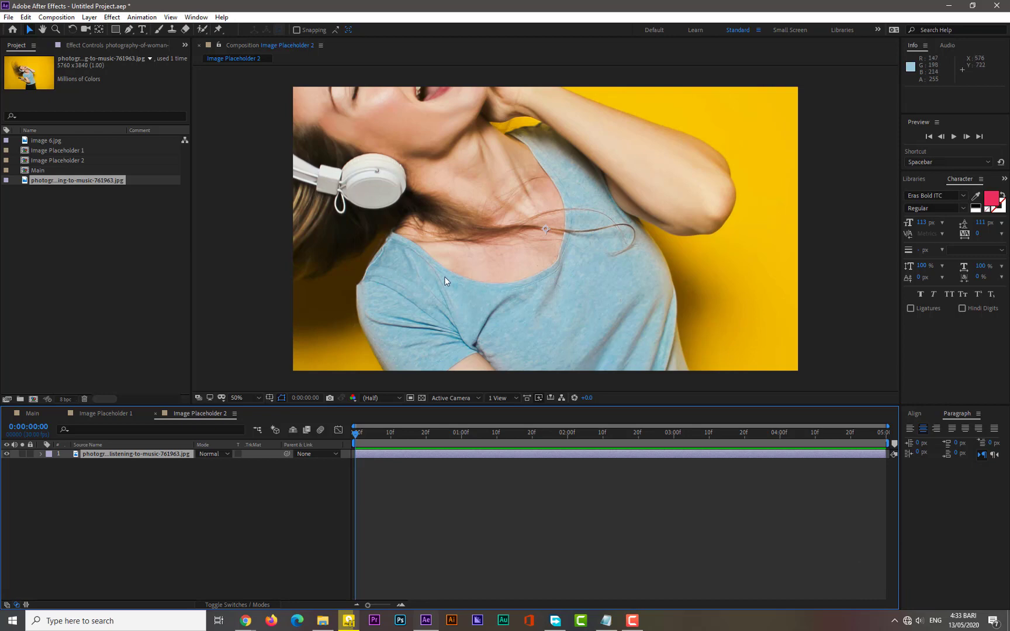
{"action": "key", "text": "ctrl"}
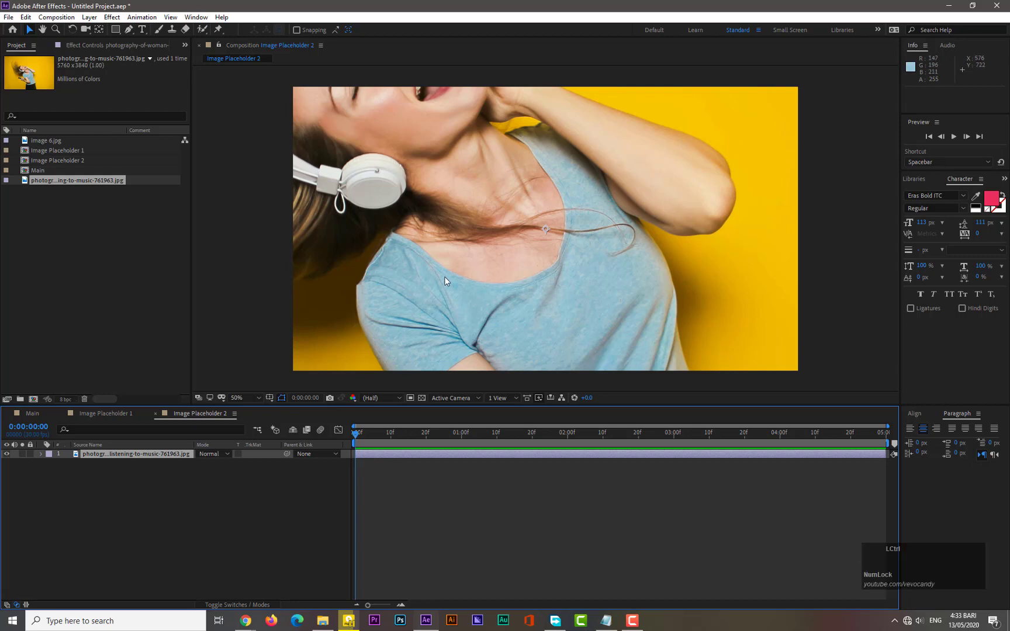
{"action": "key", "text": "shift"}
{"action": "key", "text": "ctrl+alt+shift+h"}
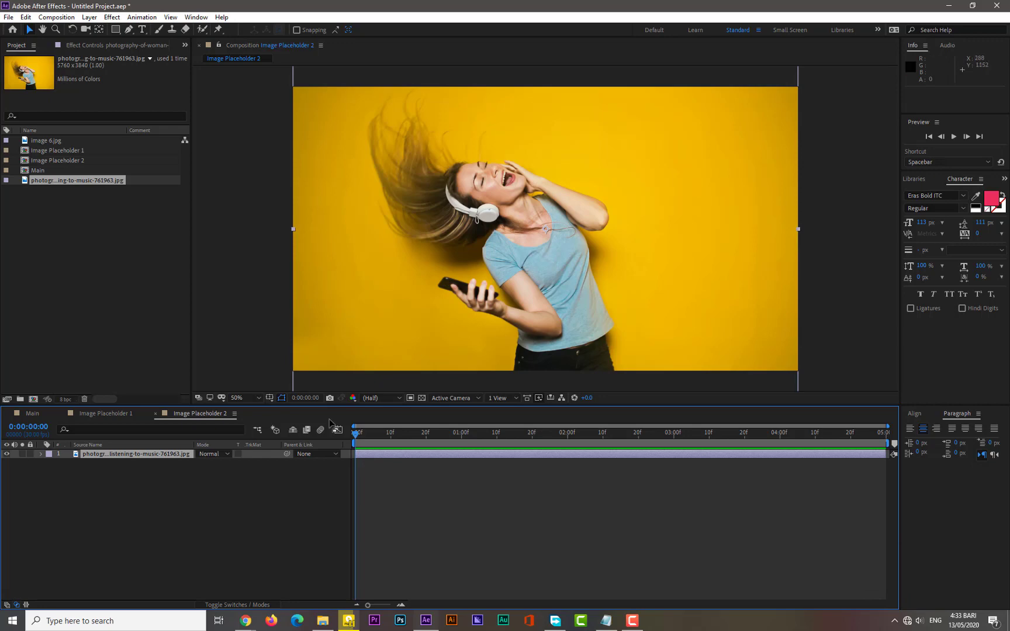
In the Main composition, add a shape layer and draw a white rectangle about 2070 × 244 px across the frame's upper edge
{"action": "left_click", "coordinate": [32, 413]}
{"action": "right_click", "coordinate": [105, 472]}
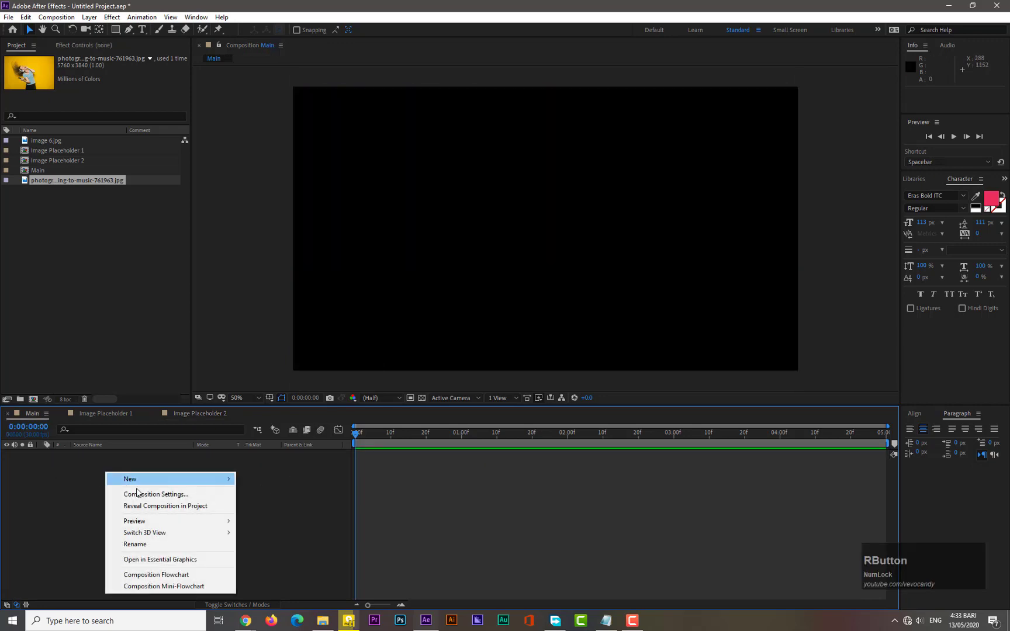
{"action": "mouse_move", "coordinate": [140, 479]}
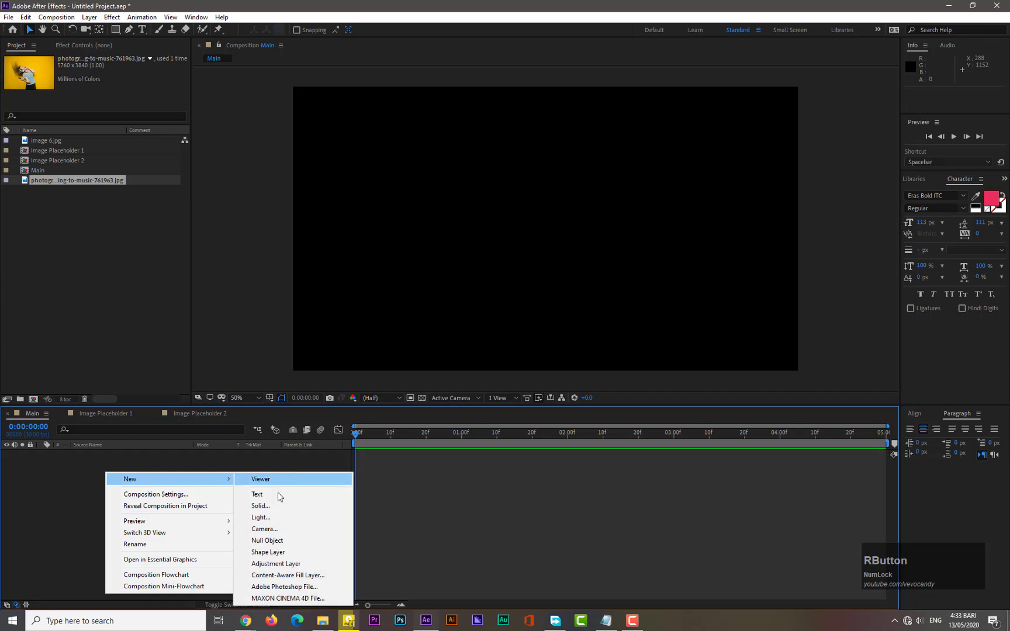
{"action": "left_click", "coordinate": [287, 549]}
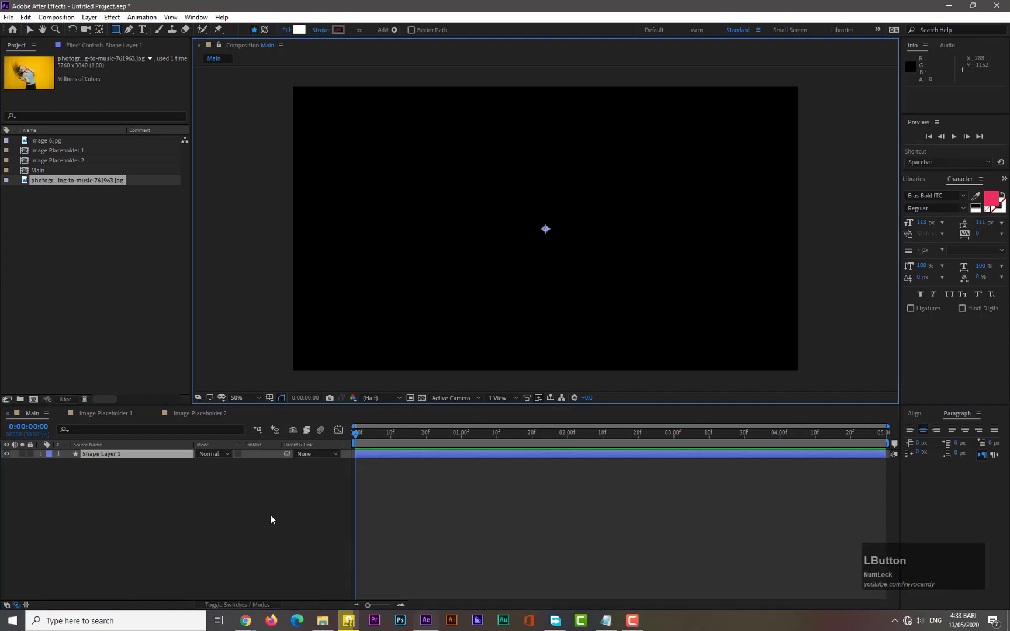
{"action": "left_click_drag", "start_coordinate": [276, 81], "coordinate": [821, 144]}
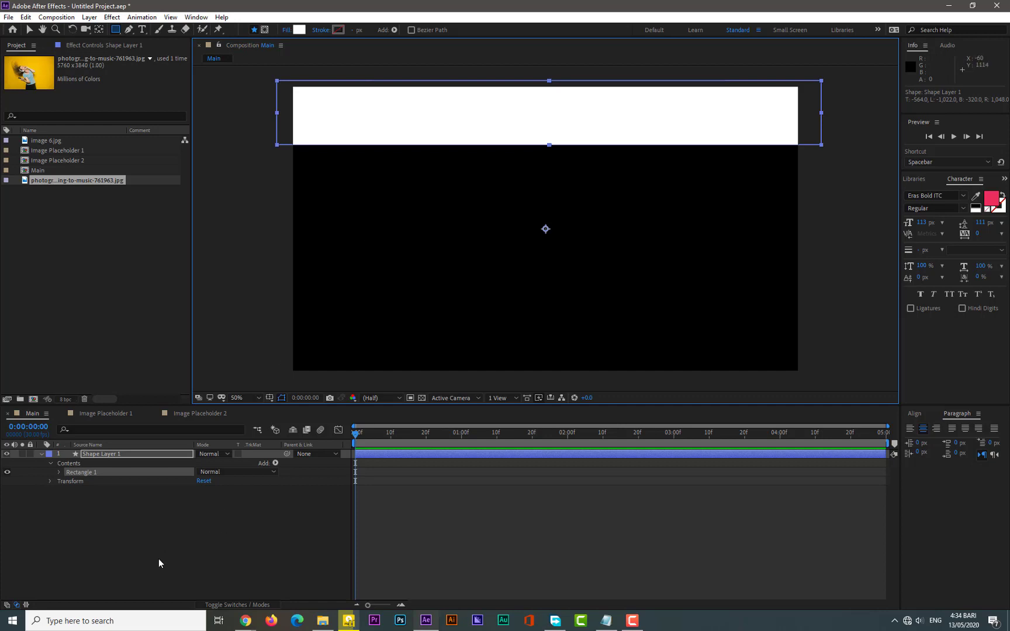
Switch to Calculator and divide the composition height of 1080 by 5
{"action": "left_click", "coordinate": [130, 622]}
{"action": "type", "text": "cal"}
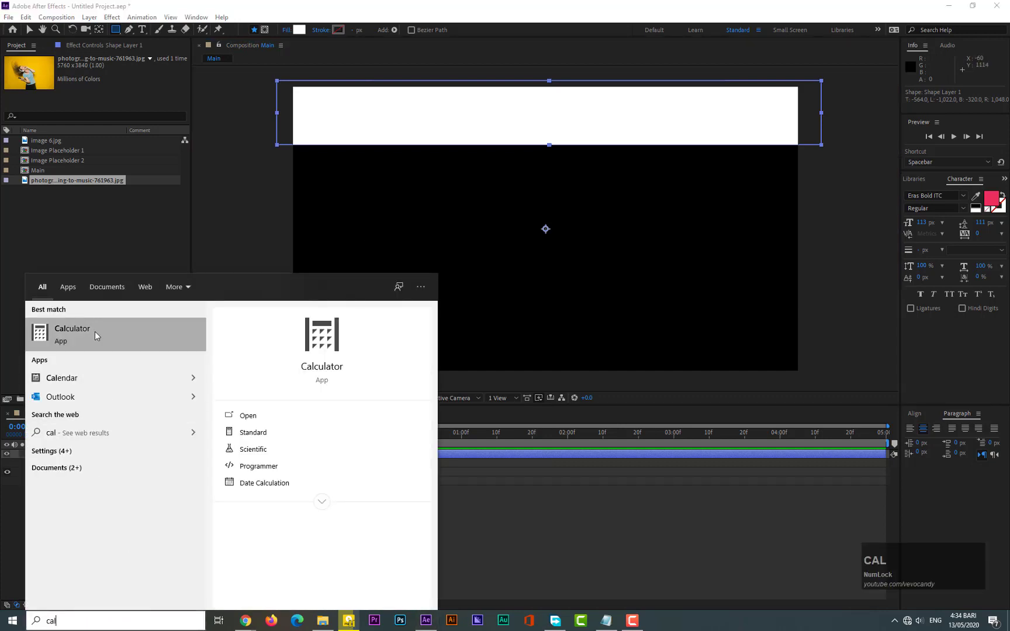
{"action": "left_click", "coordinate": [96, 336]}
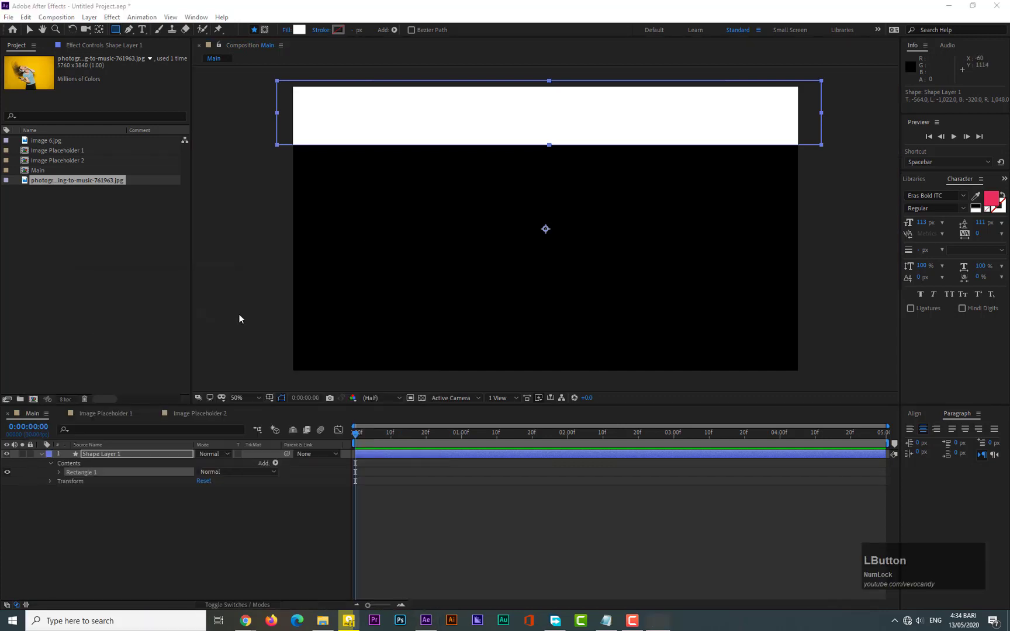
{"action": "left_click", "coordinate": [89, 287]}
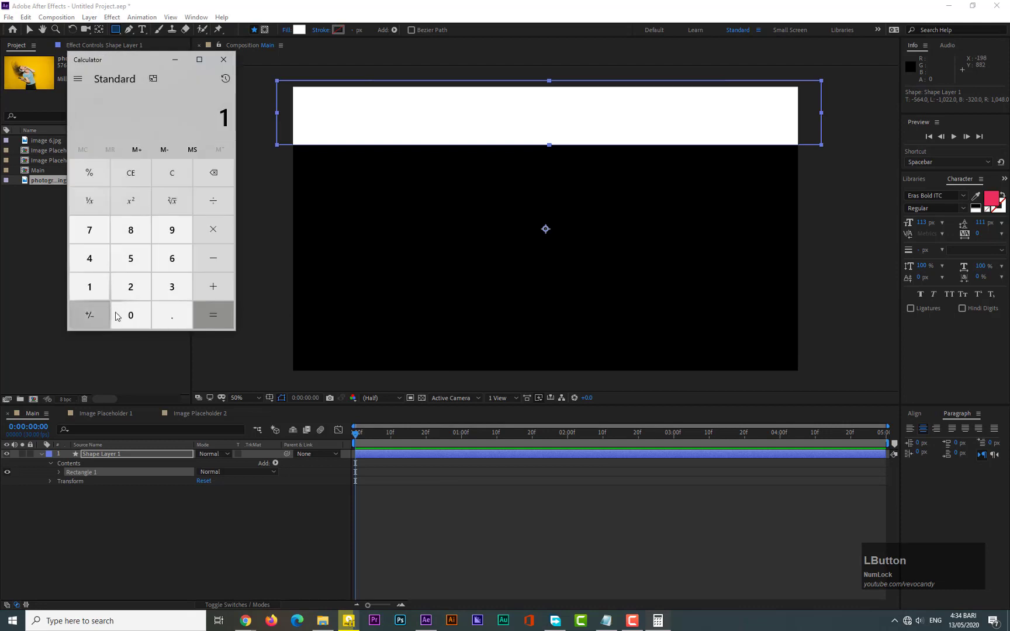
{"action": "left_click", "coordinate": [131, 315]}
{"action": "left_click", "coordinate": [130, 231]}
{"action": "left_click", "coordinate": [131, 315]}
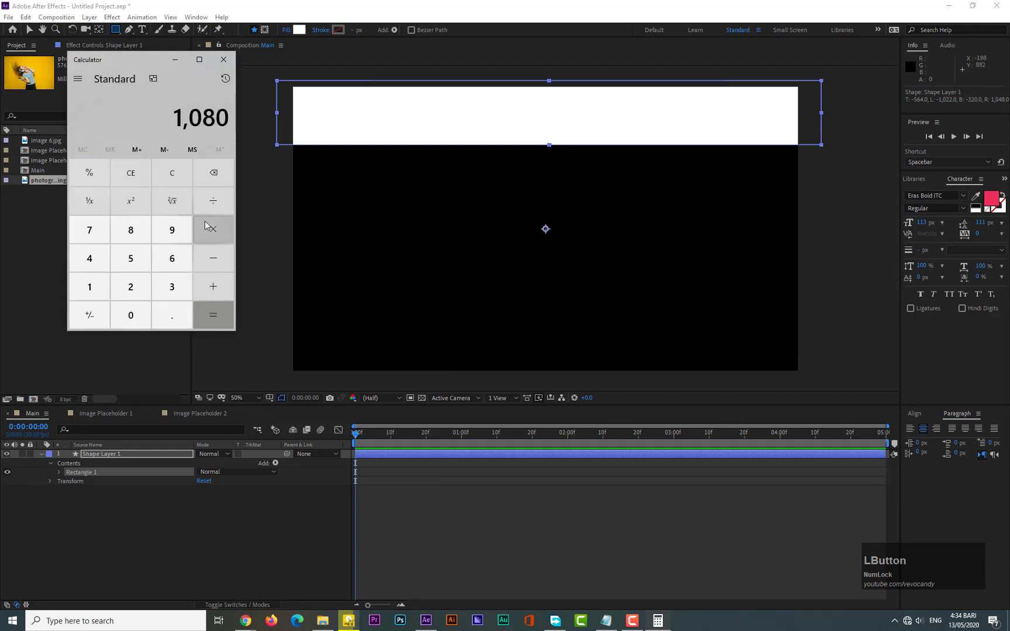
{"action": "left_click", "coordinate": [212, 201]}
{"action": "left_click", "coordinate": [130, 259]}
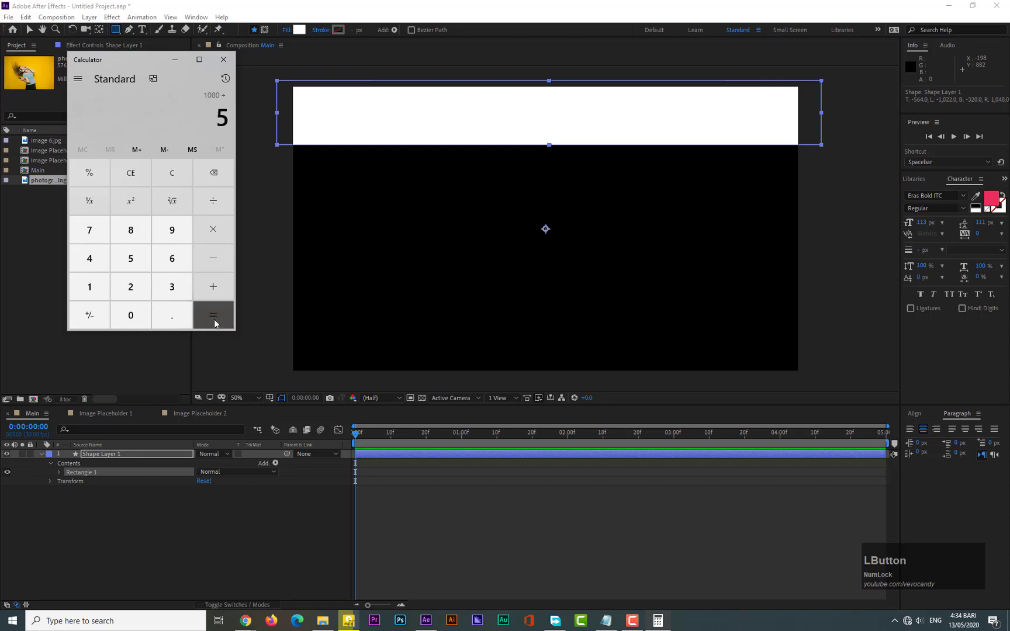
{"action": "left_click", "coordinate": [212, 315]}
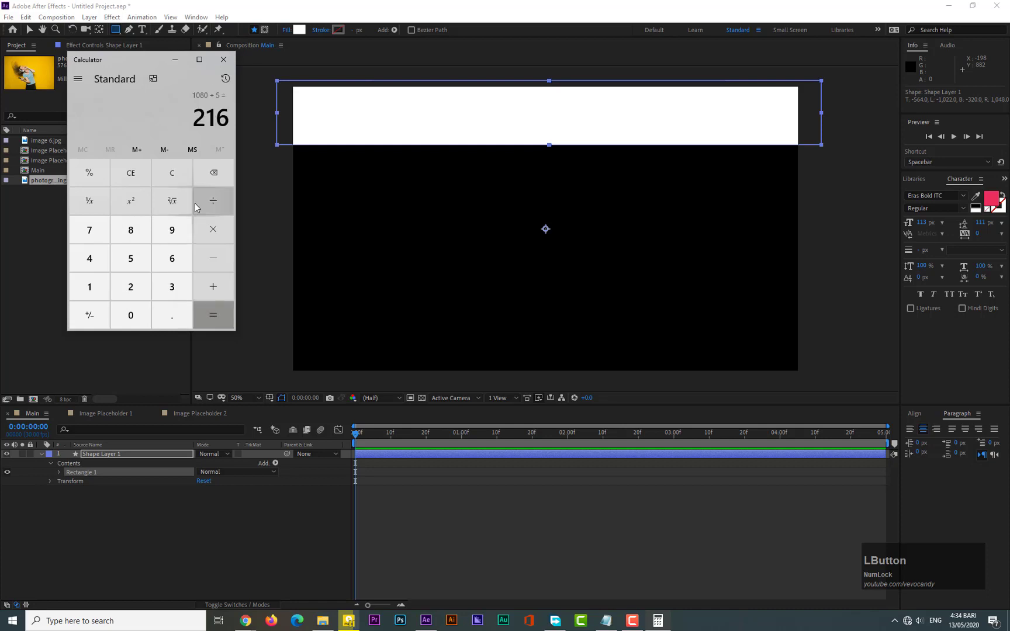
{"action": "left_click", "coordinate": [175, 65]}
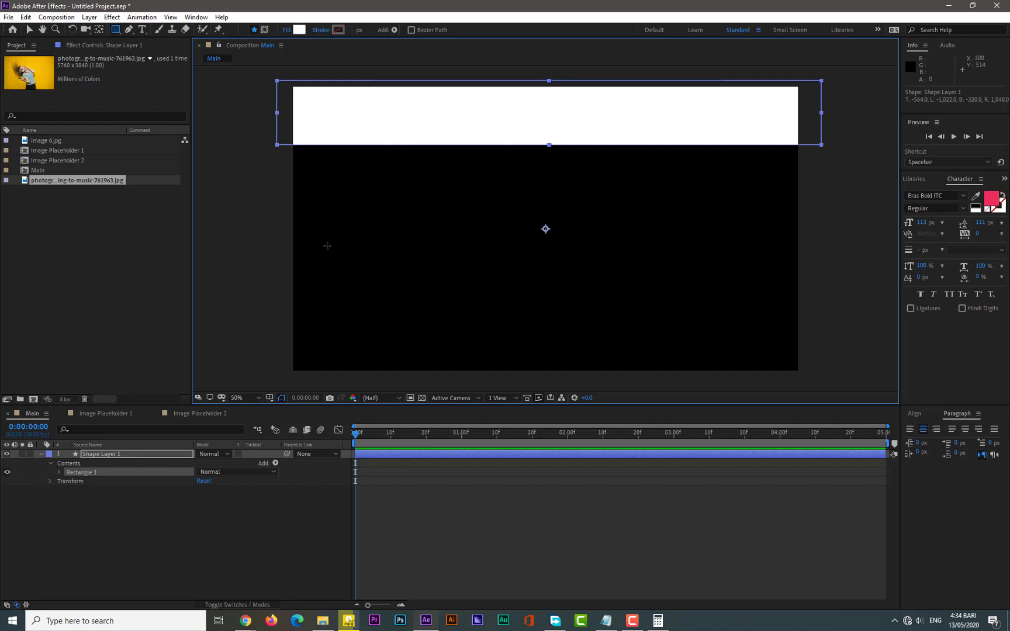
Unlink the rectangle path's size proportions and set the strip's height to the calculated 216 px
{"action": "left_click", "coordinate": [42, 454]}
{"action": "left_click", "coordinate": [42, 454]}
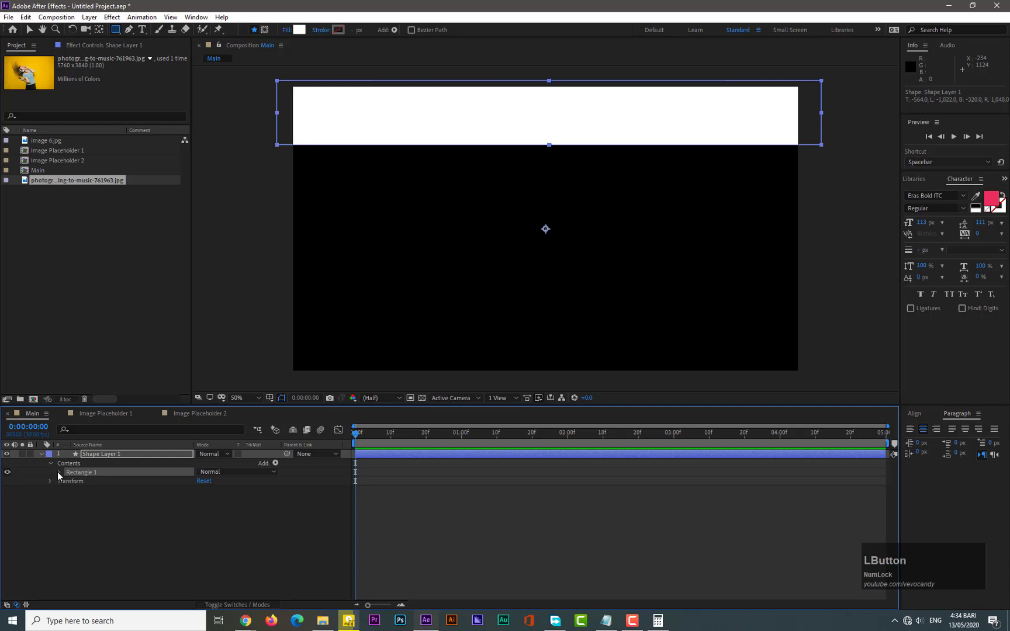
{"action": "left_click", "coordinate": [58, 471]}
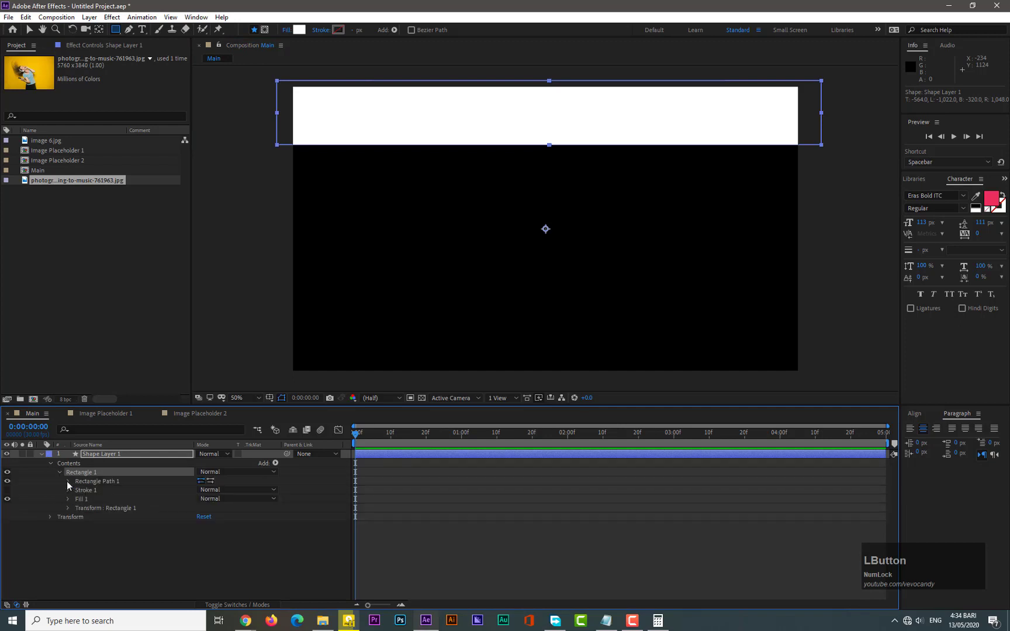
{"action": "left_click", "coordinate": [68, 482]}
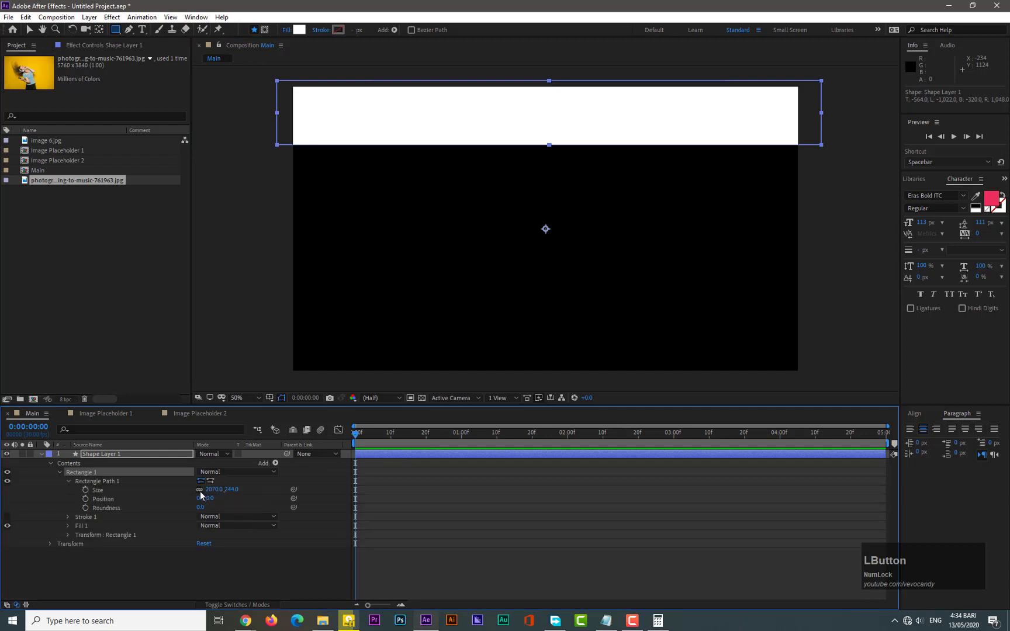
{"action": "left_click", "coordinate": [654, 623]}
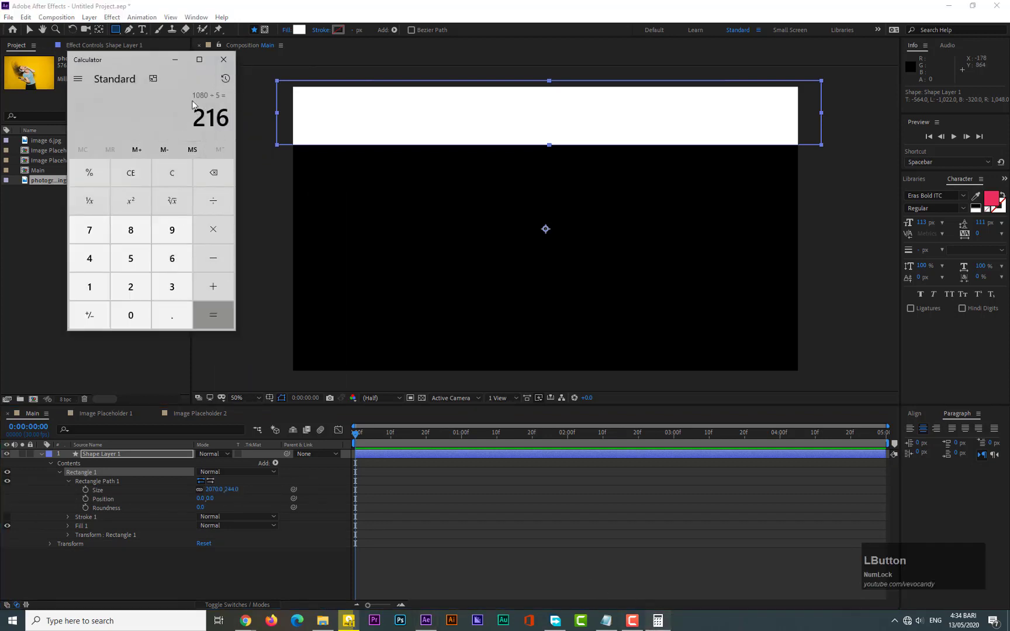
{"action": "left_click", "coordinate": [177, 62]}
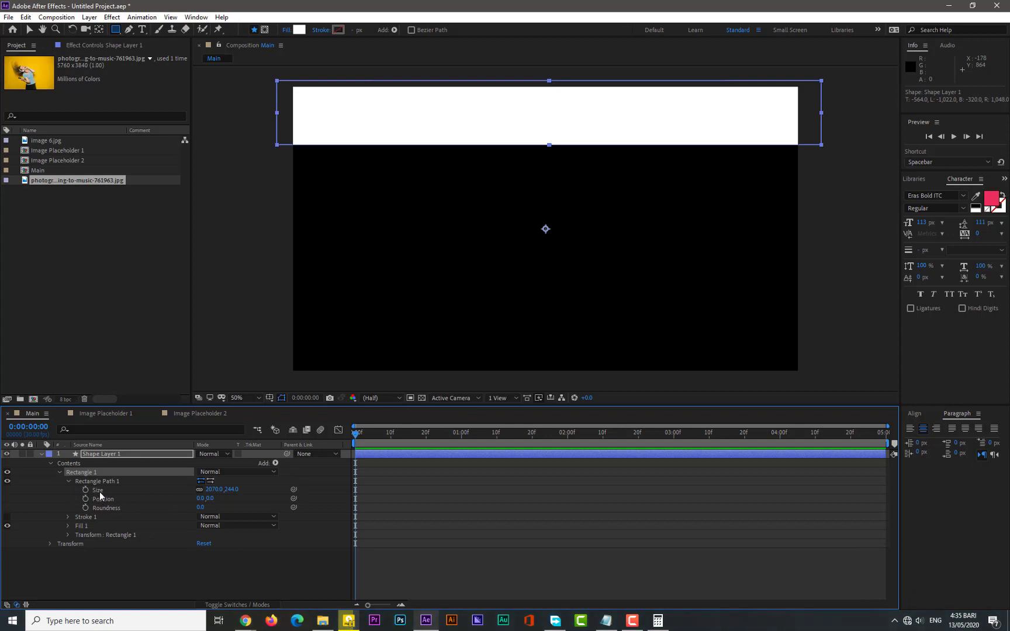
{"action": "left_click", "coordinate": [199, 491]}
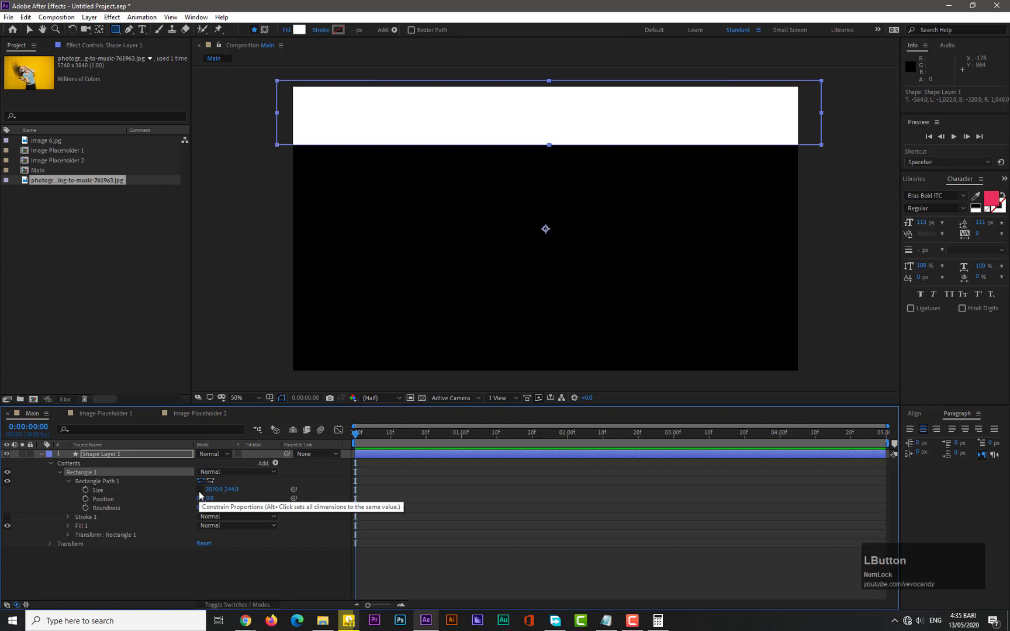
{"action": "left_click", "coordinate": [232, 491]}
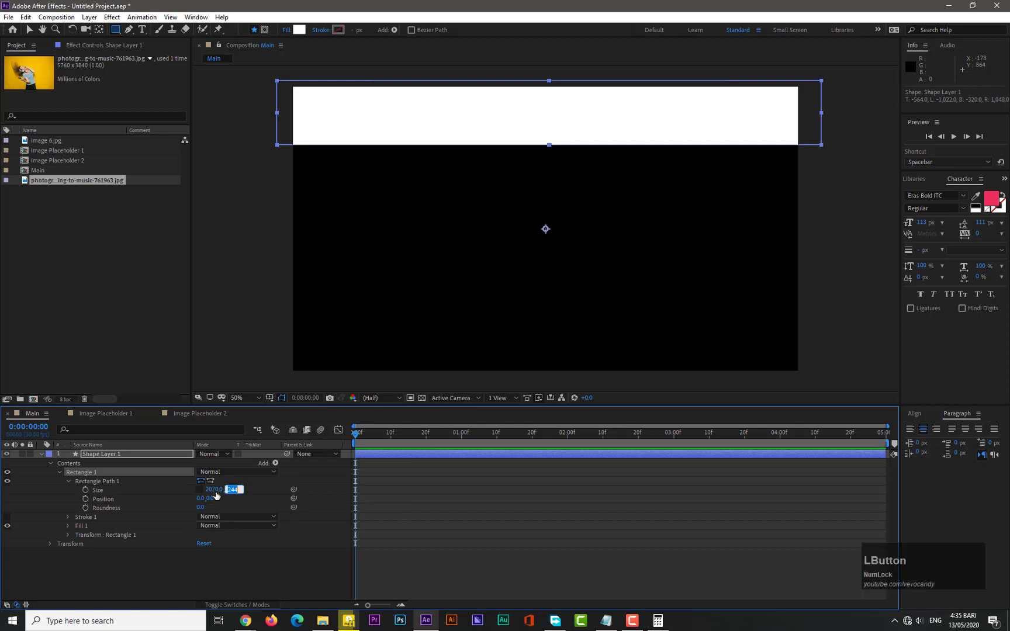
{"action": "type", "text": "216"}
{"action": "key", "text": "KP_Enter"}
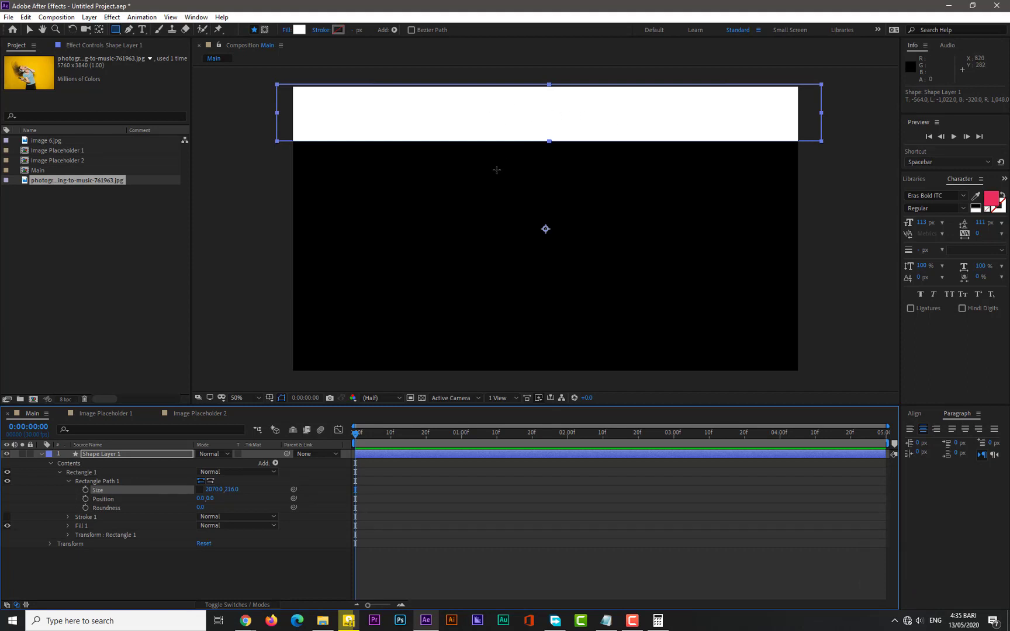
Collapse the shape layer's properties and centre its anchor point on the white strip
{"action": "key", "text": "u"}
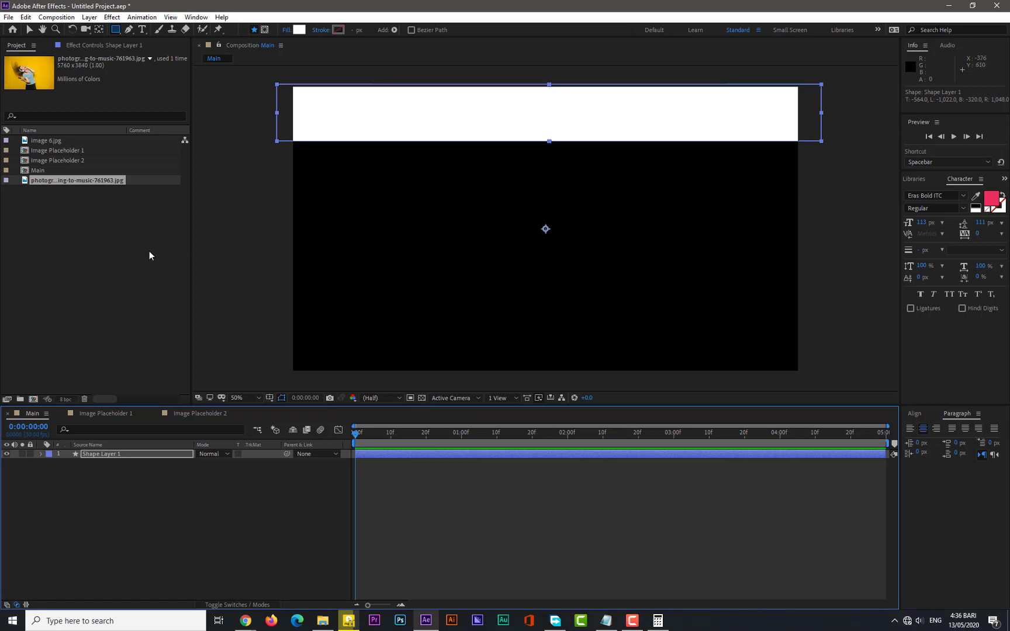
{"action": "key", "text": "ctrl"}
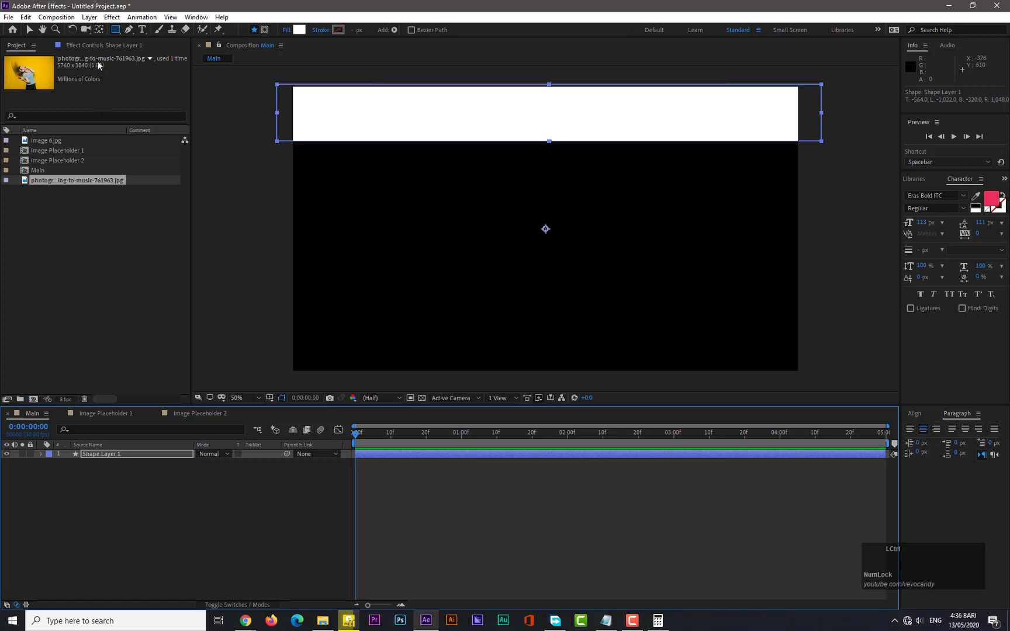
{"action": "double_click", "coordinate": [99, 30], "text": "ctrl"}
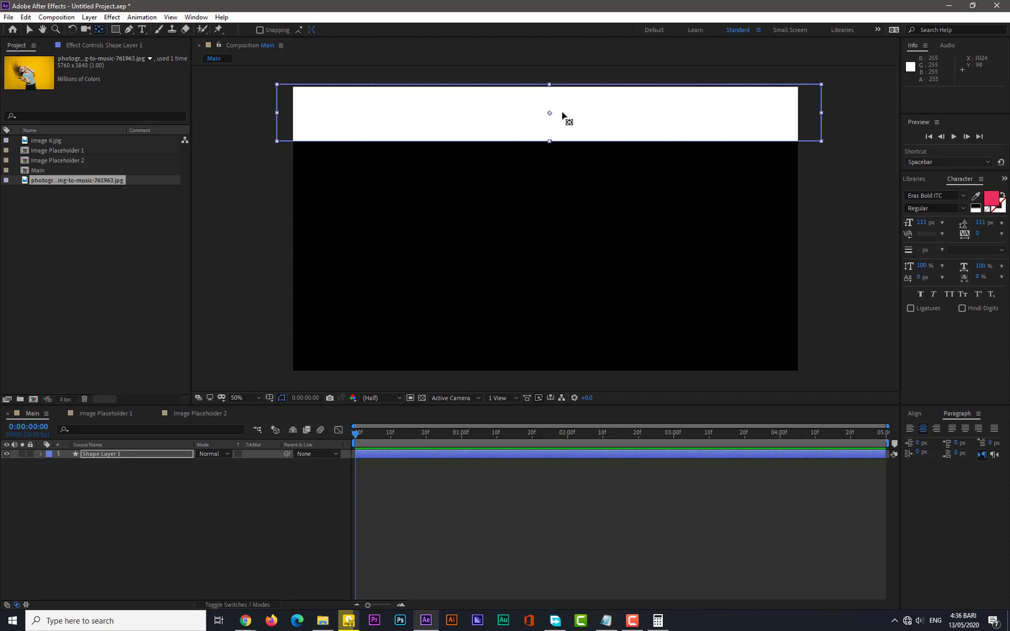
Align the strip to the composition's horizontal centre and upper edge, and return to the Selection tool
{"action": "left_click", "coordinate": [914, 413]}
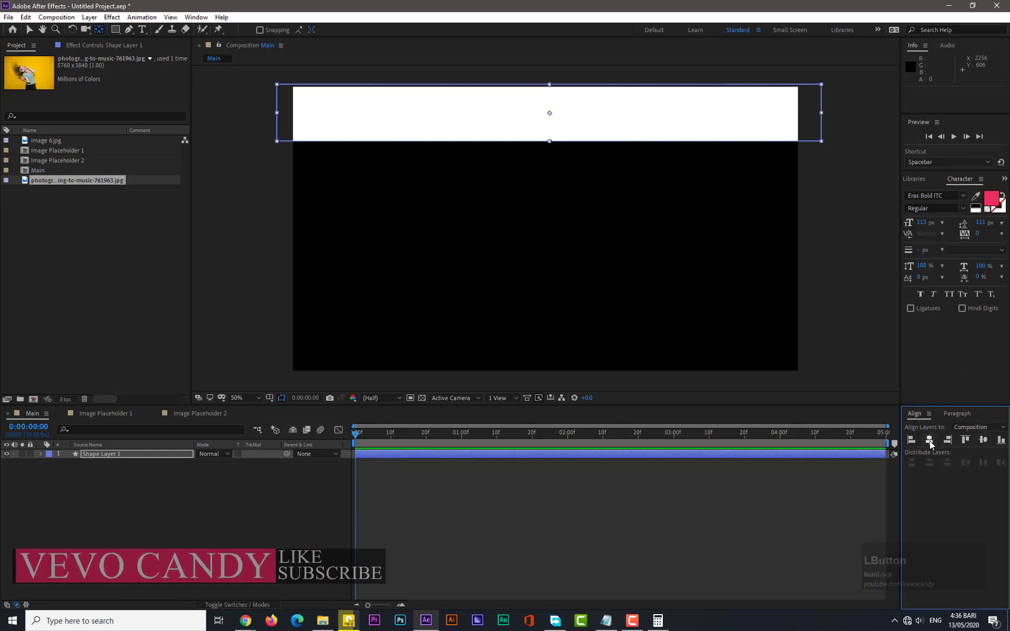
{"action": "left_click", "coordinate": [929, 441]}
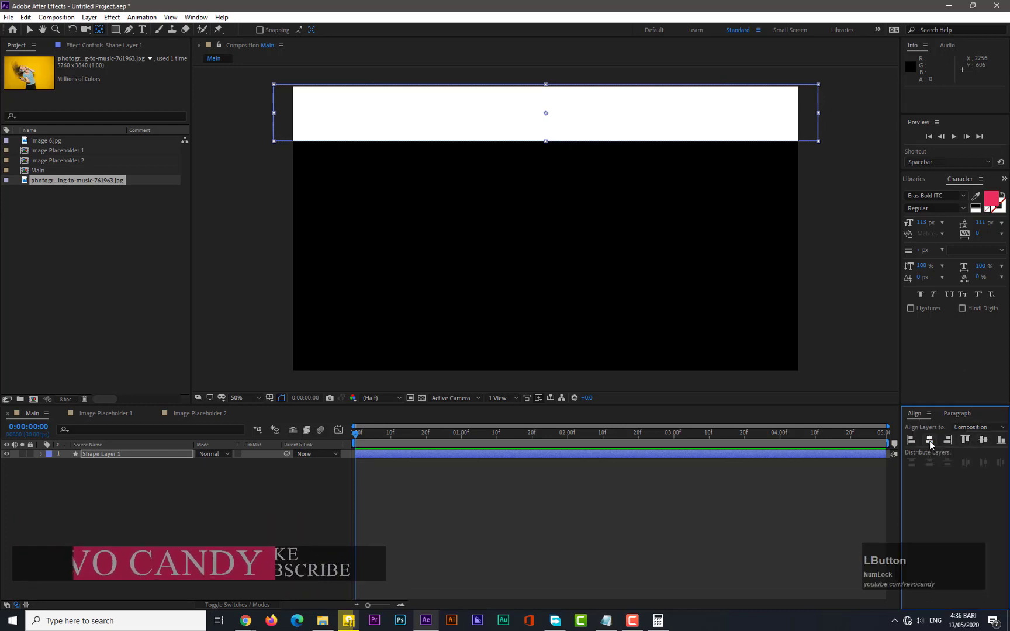
{"action": "left_click", "coordinate": [966, 439]}
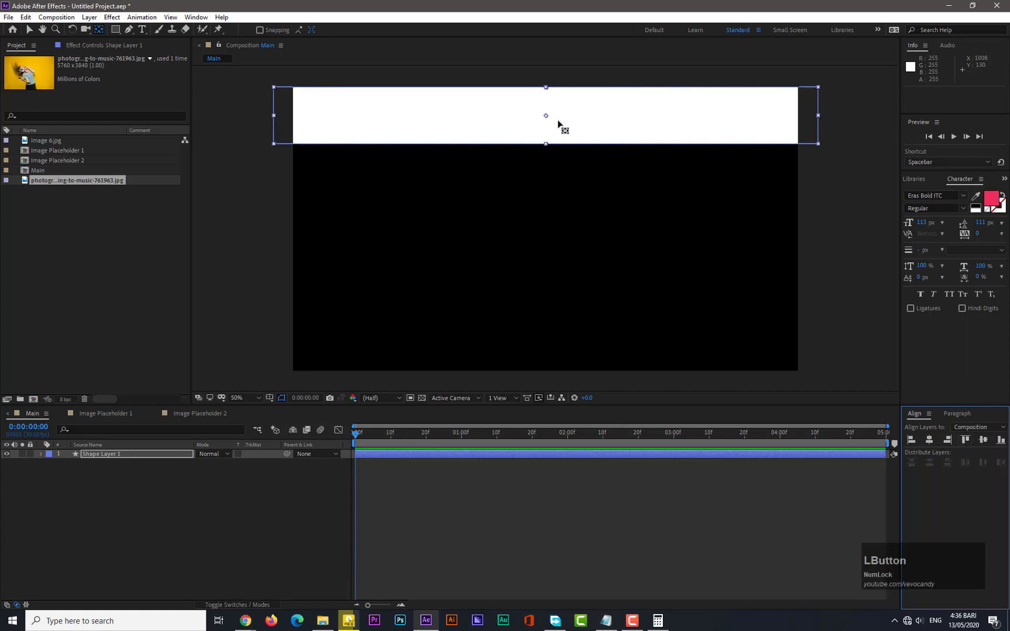
{"action": "left_click", "coordinate": [27, 29]}
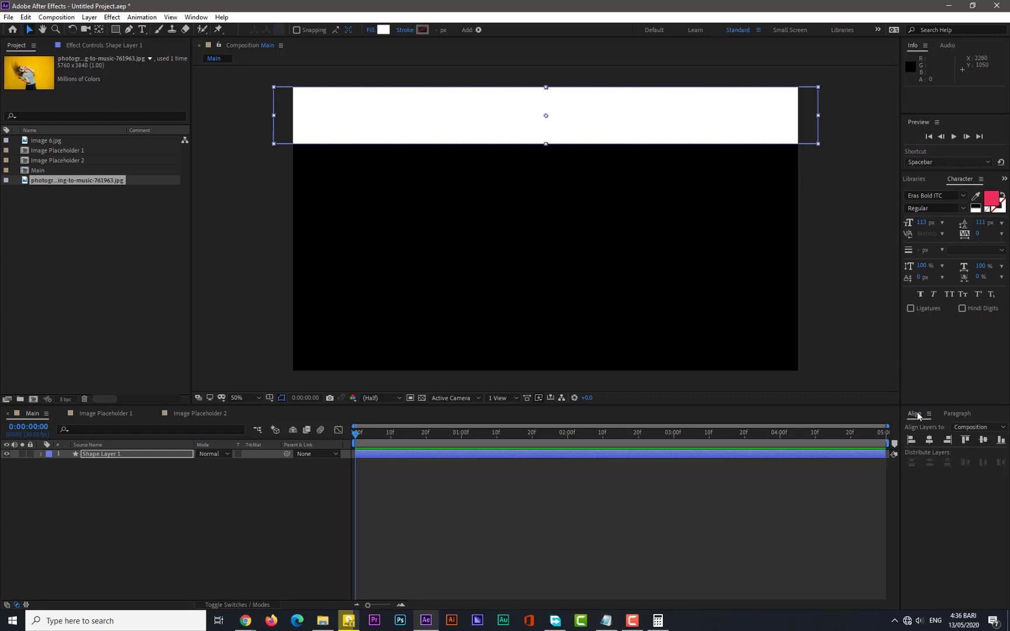
{"action": "left_click", "coordinate": [196, 17]}
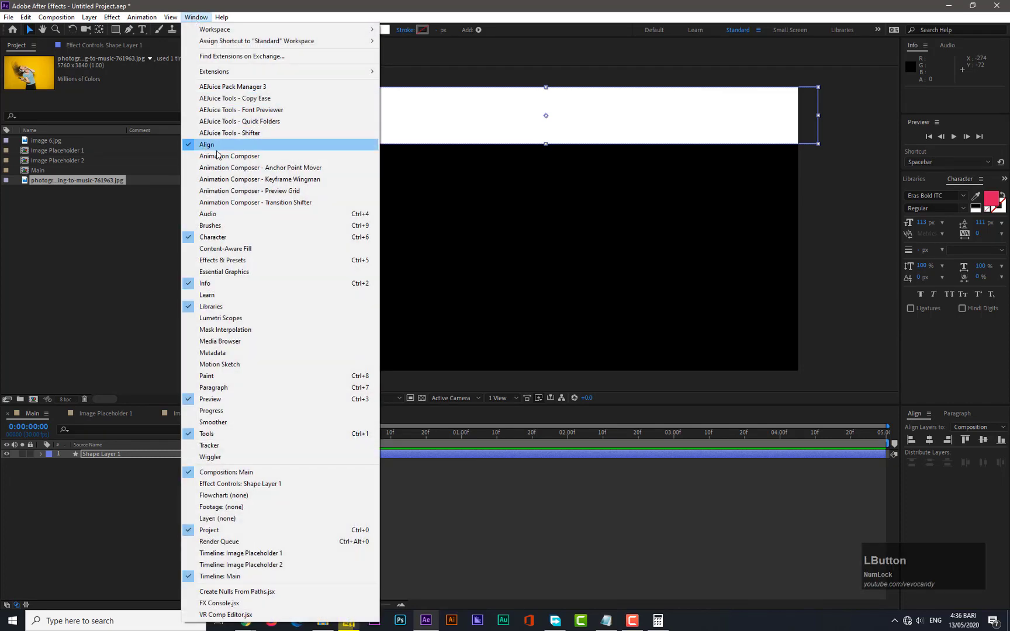
{"action": "left_click", "coordinate": [149, 326]}
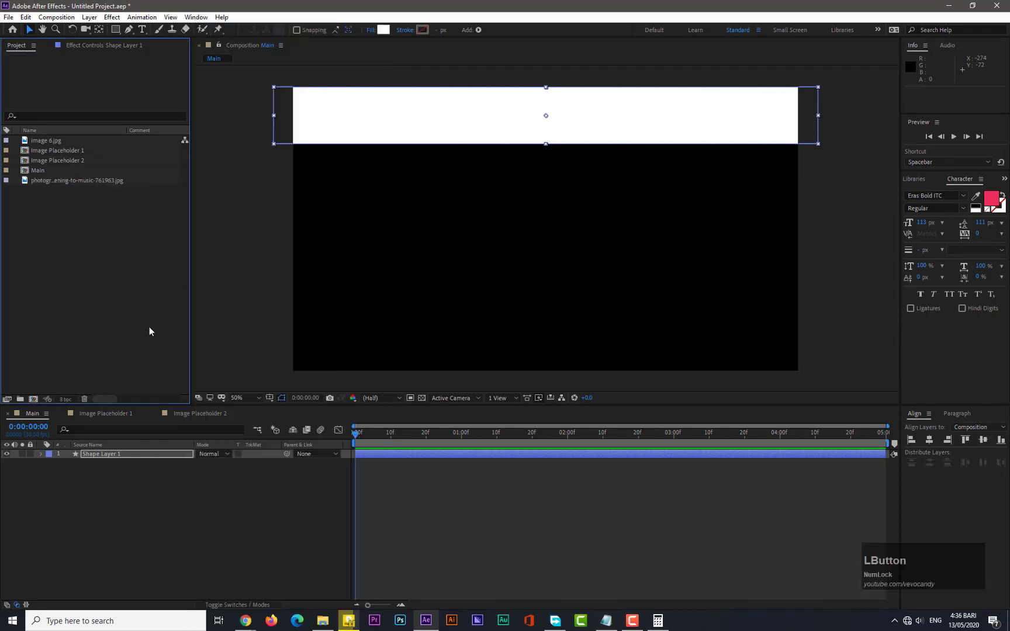
Duplicate Shape Layer 1 four times to make five strip layers
{"action": "left_click", "coordinate": [112, 455]}
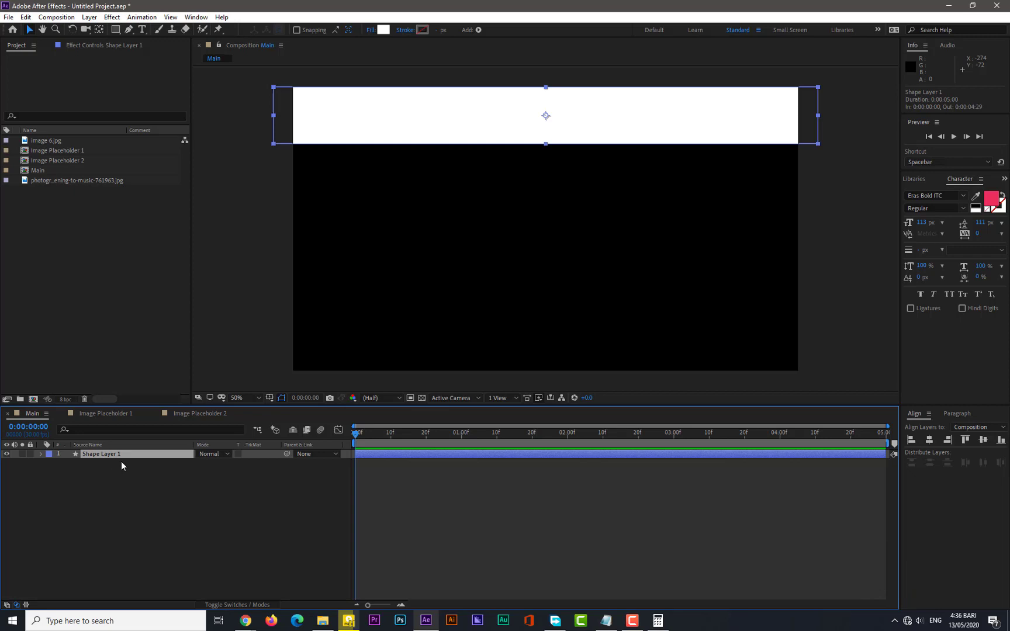
{"action": "key", "text": "ctrl"}
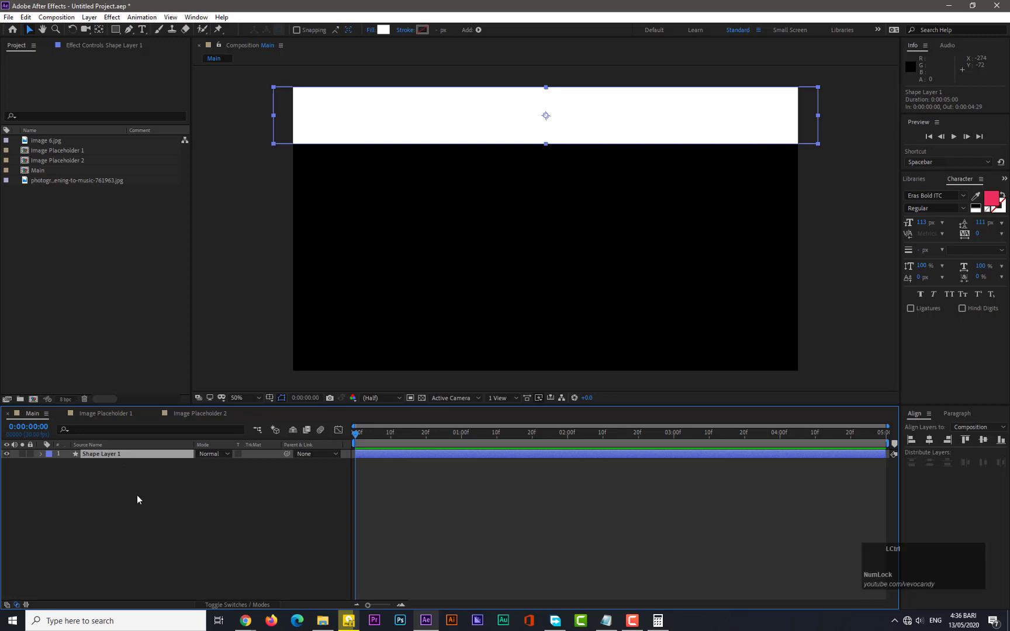
{"action": "key", "text": "ctrl+d"}
{"action": "key", "text": "ctrl+d"}
{"action": "key", "text": "ctrl+d"}
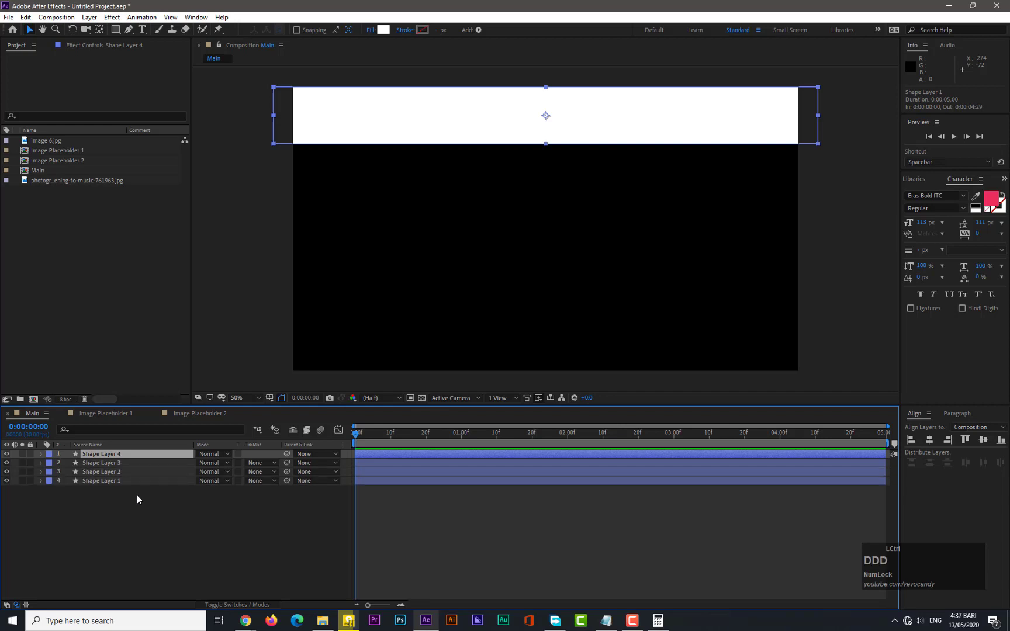
{"action": "key", "text": "ctrl+d"}
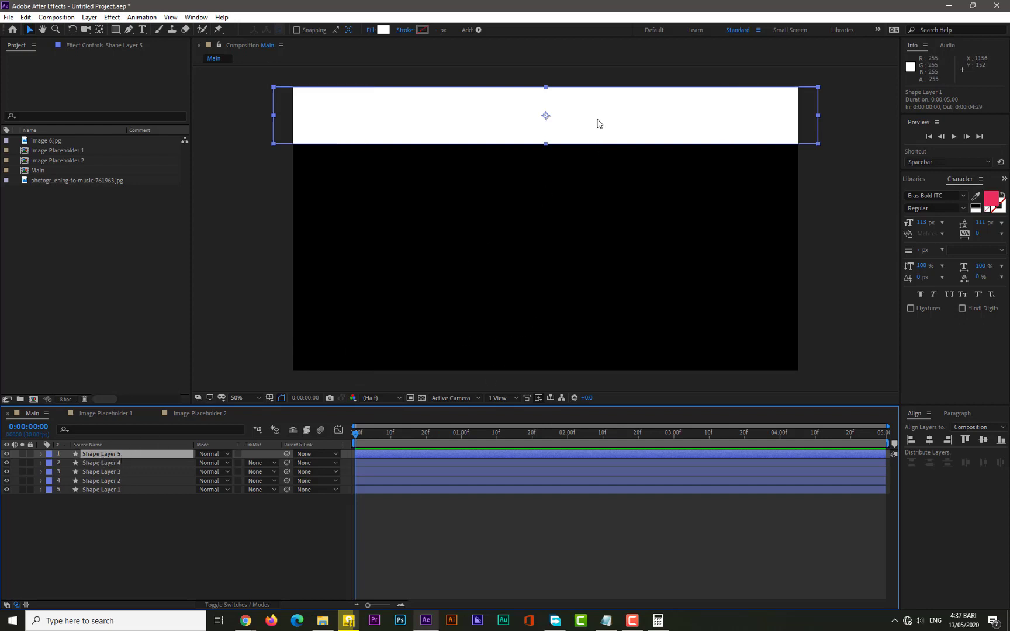
Enable snapping and stack the four duplicate strips below the first at Y positions 324, 540, 756 and 972, filling the frame edge to edge
{"action": "left_click_drag", "start_coordinate": [593, 120], "coordinate": [589, 341]}
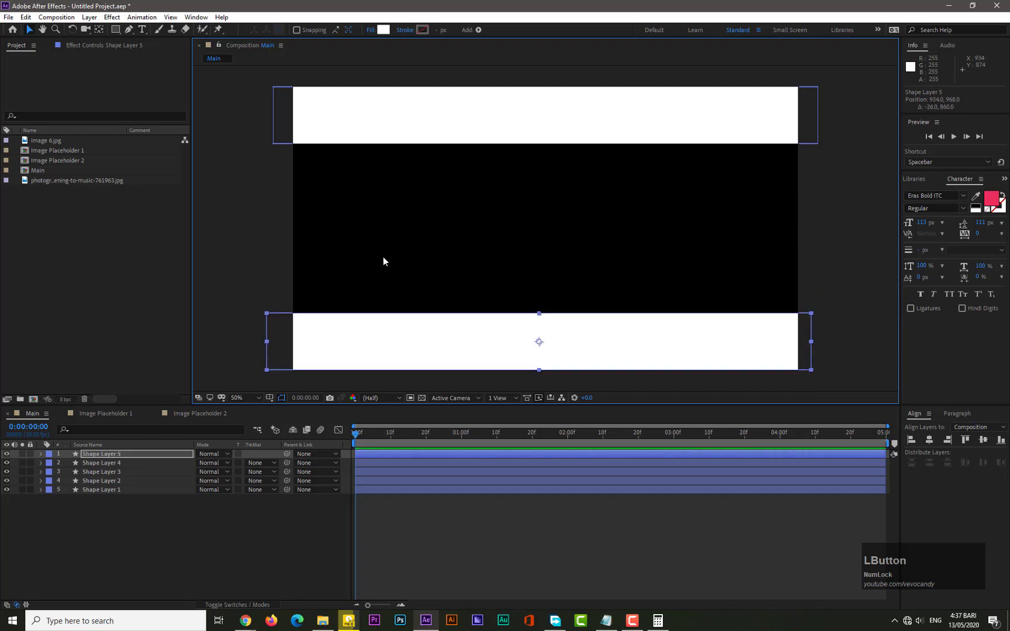
{"action": "left_click", "coordinate": [298, 31]}
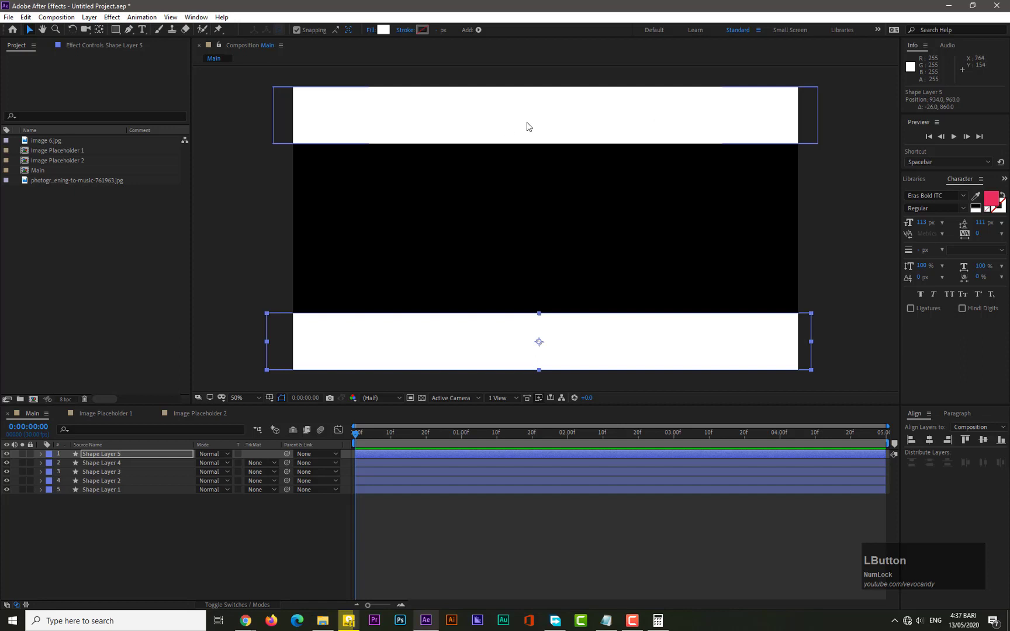
{"action": "left_click_drag", "start_coordinate": [591, 354], "coordinate": [590, 357]}
{"action": "left_click_drag", "start_coordinate": [583, 123], "coordinate": [570, 229]}
{"action": "left_click_drag", "start_coordinate": [588, 110], "coordinate": [584, 166]}
{"action": "left_click_drag", "start_coordinate": [453, 173], "coordinate": [457, 173]}
{"action": "left_click_drag", "start_coordinate": [430, 228], "coordinate": [440, 228]}
{"action": "left_click_drag", "start_coordinate": [404, 285], "coordinate": [416, 285]}
{"action": "left_click_drag", "start_coordinate": [387, 350], "coordinate": [394, 350]}
{"action": "left_click", "coordinate": [167, 454]}
{"action": "left_click", "coordinate": [1001, 440]}
{"action": "left_click", "coordinate": [845, 375]}
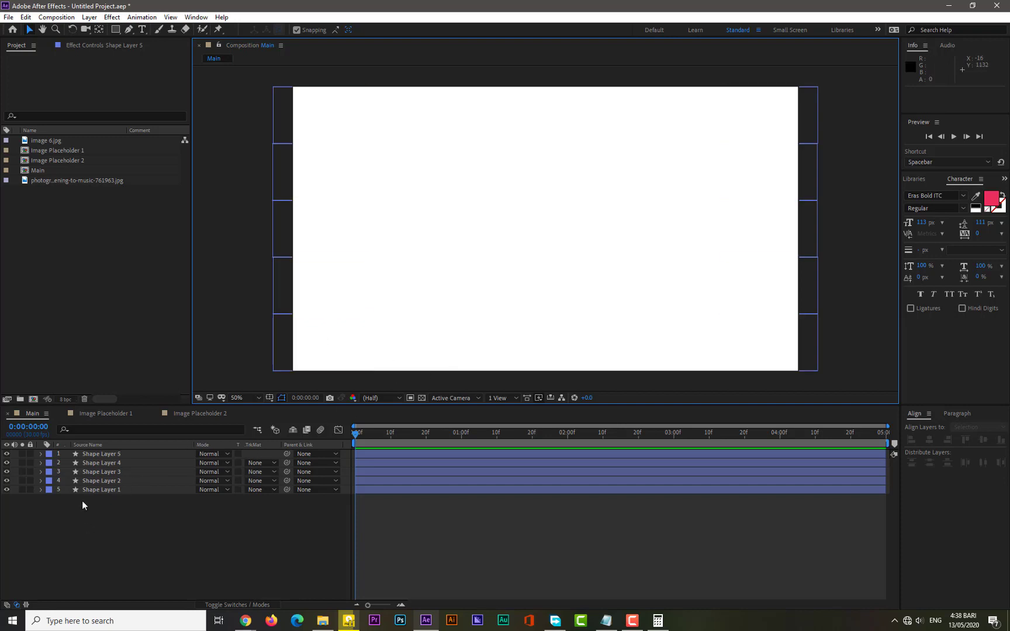
Reveal Position for all five shape layers and add a Position keyframe to each at 0:00:01:15
{"action": "left_click_drag", "start_coordinate": [109, 502], "coordinate": [131, 454]}
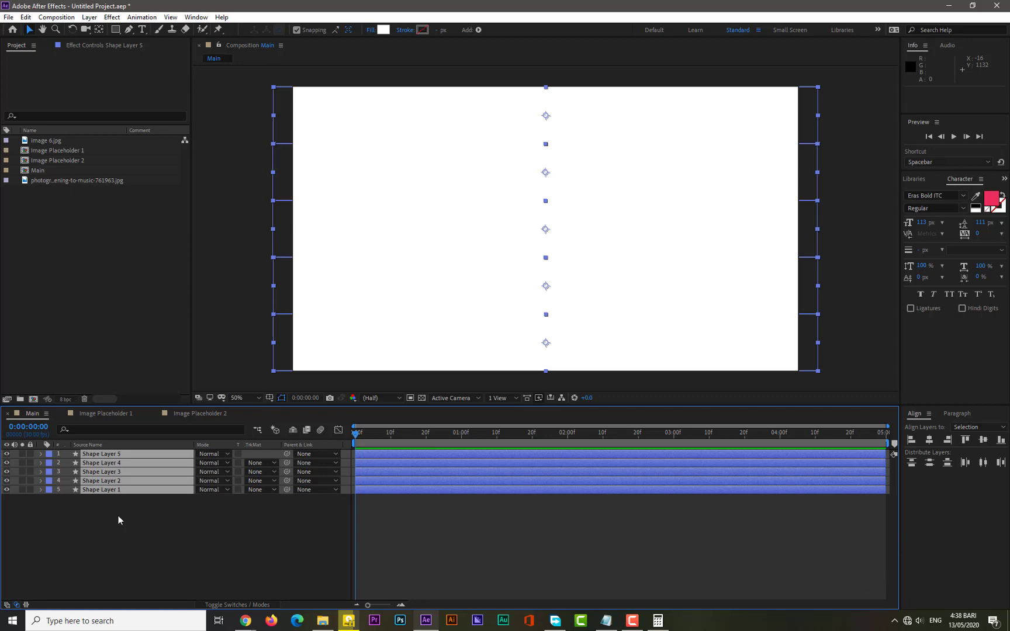
{"action": "key", "text": "p"}
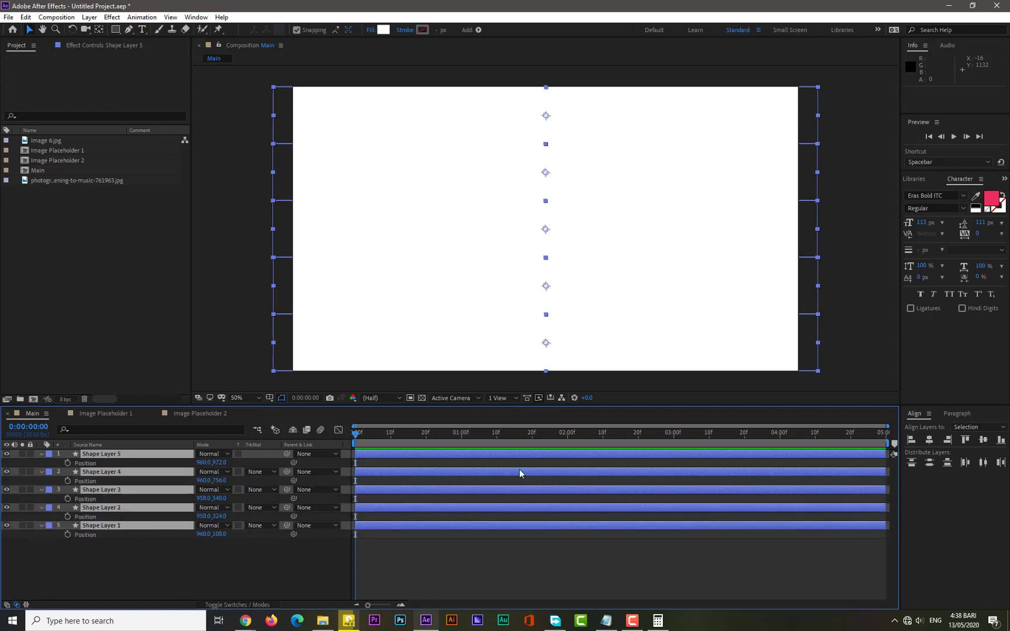
{"action": "left_click", "coordinate": [514, 435]}
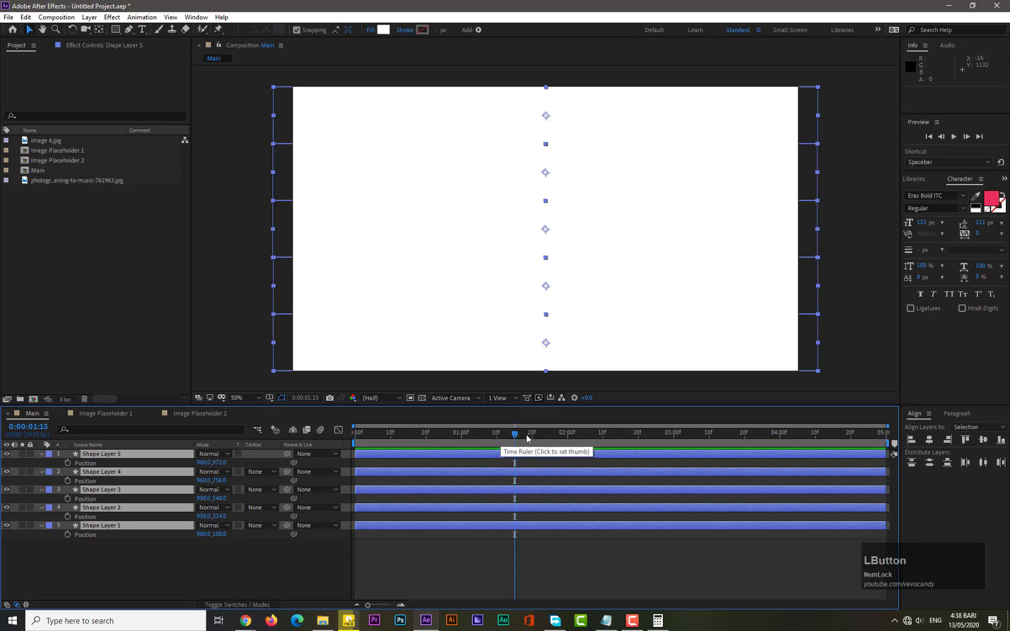
{"action": "left_click_drag", "start_coordinate": [888, 426], "coordinate": [668, 422]}
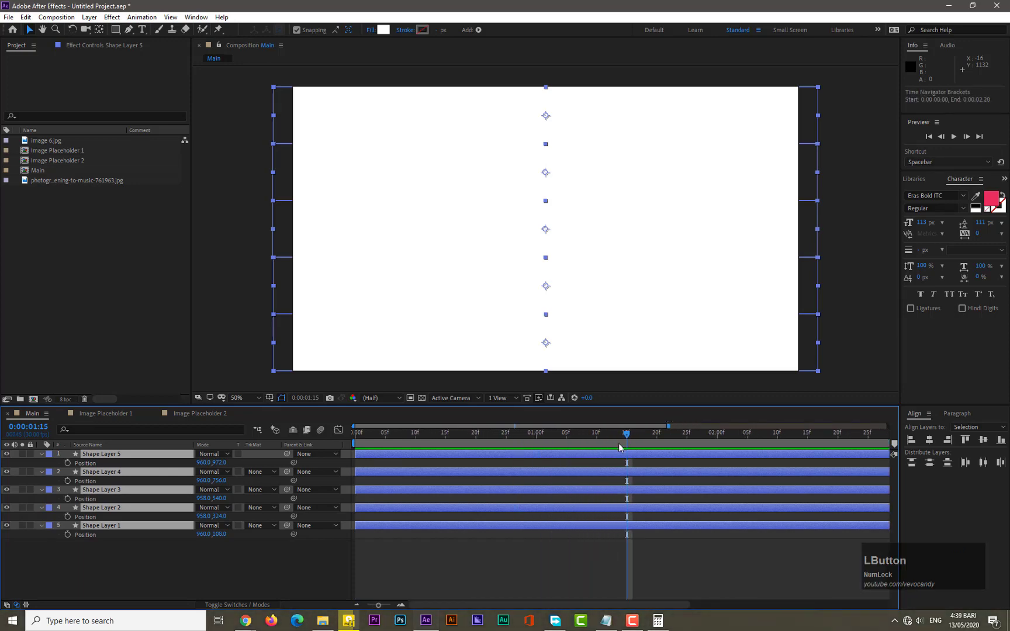
{"action": "left_click", "coordinate": [68, 535]}
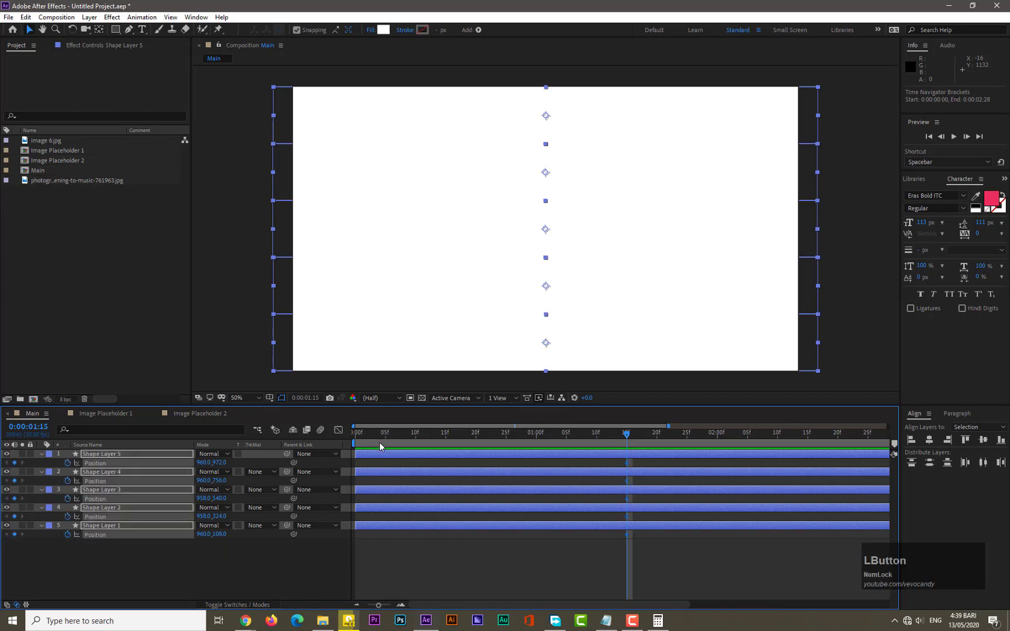
At 0:00:00:00, move Shape Layers 1, 3 and 5 horizontally to X about -1043, just outside the frame's left edge
{"action": "left_click_drag", "start_coordinate": [381, 434], "coordinate": [354, 438]}
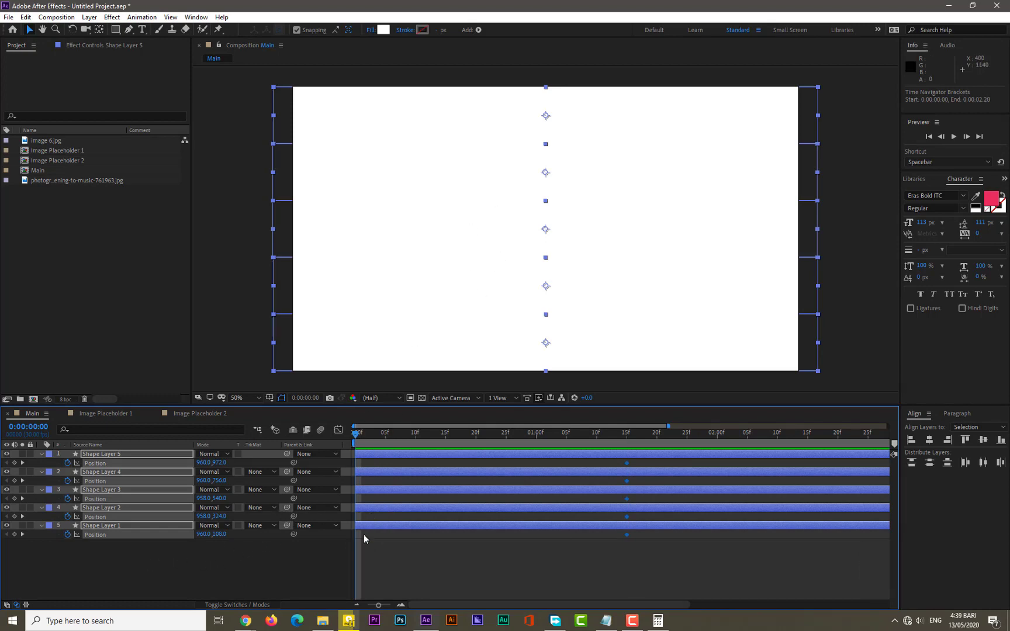
{"action": "left_click", "coordinate": [129, 557]}
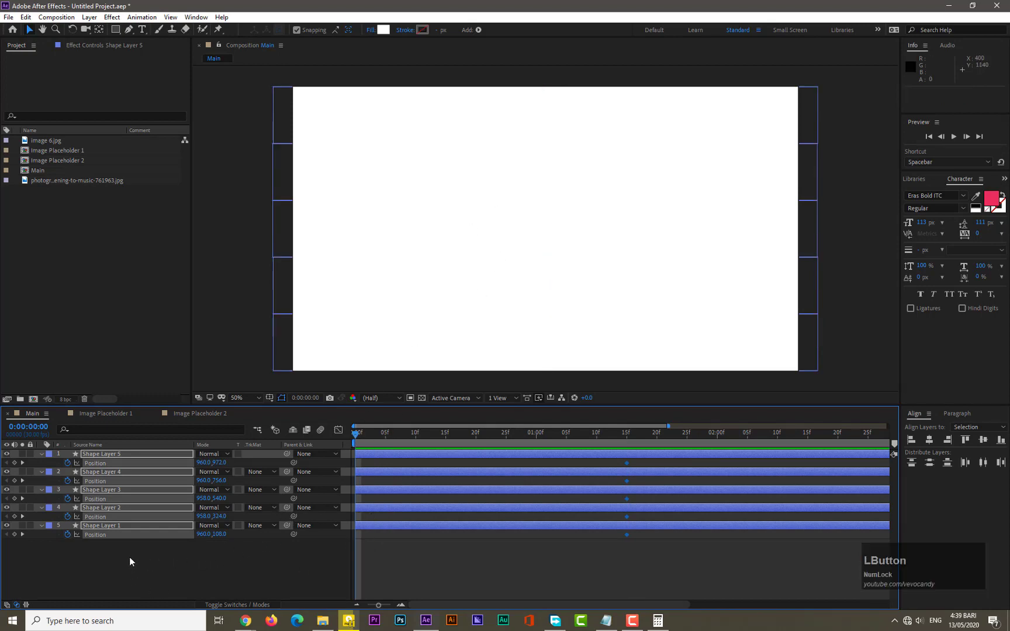
{"action": "left_click", "coordinate": [114, 525]}
{"action": "left_click", "coordinate": [120, 490], "text": "ctrl"}
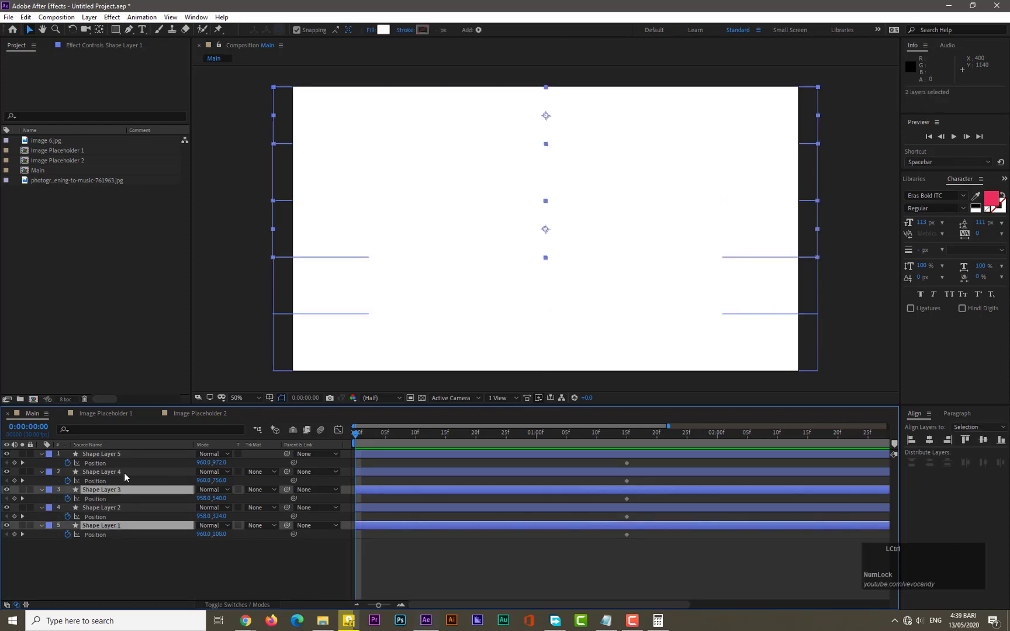
{"action": "left_click", "coordinate": [126, 453], "text": "ctrl"}
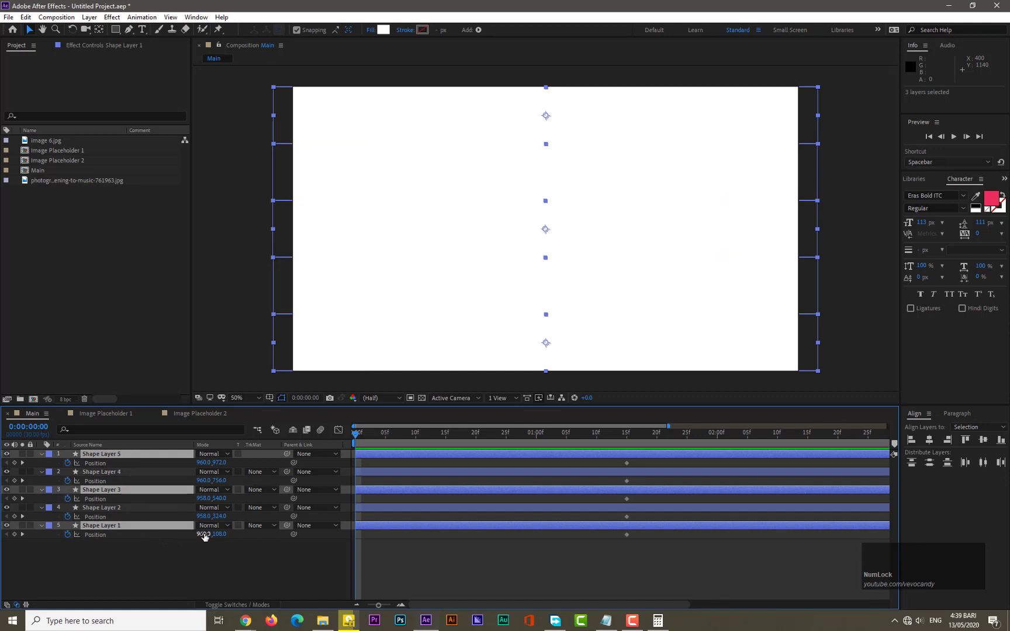
{"action": "left_click_drag", "start_coordinate": [202, 534], "coordinate": [79, 539]}
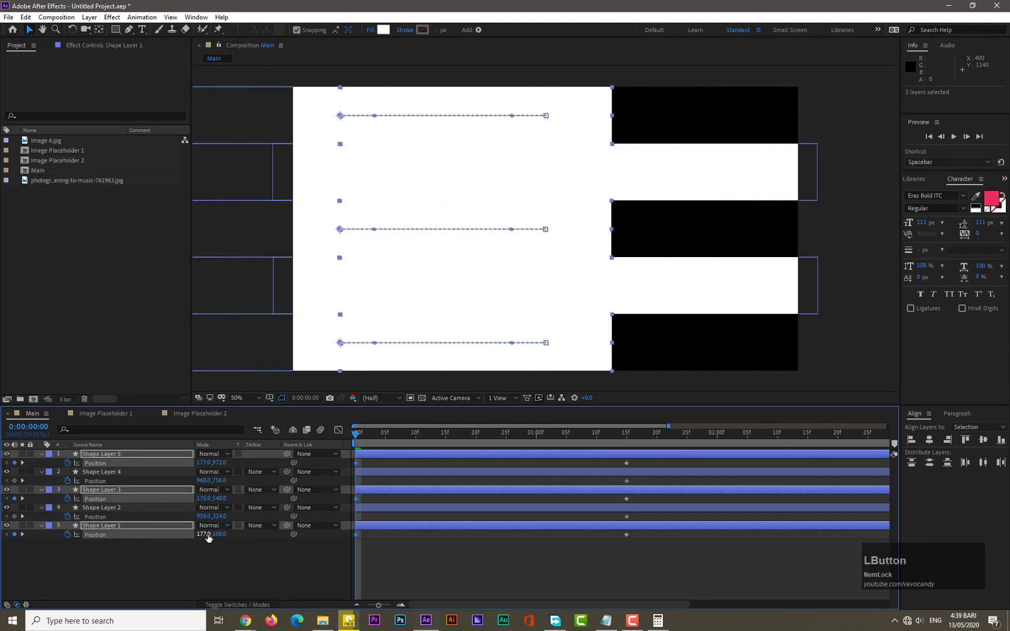
{"action": "left_click_drag", "start_coordinate": [208, 537], "coordinate": [93, 541]}
{"action": "left_click_drag", "start_coordinate": [203, 535], "coordinate": [93, 540]}
{"action": "left_click_drag", "start_coordinate": [203, 535], "coordinate": [177, 534]}
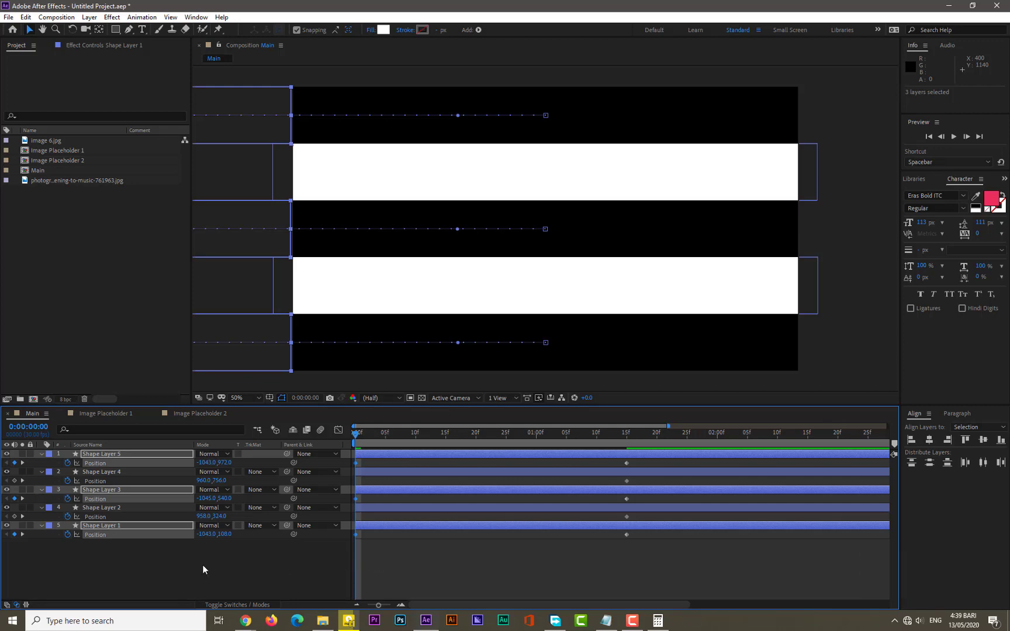
At 0:00:00:00, move Shape Layers 2 and 4 horizontally to X about 2968, just outside the frame's right edge, and preview the motion
{"action": "left_click", "coordinate": [149, 553]}
{"action": "left_click", "coordinate": [122, 507]}
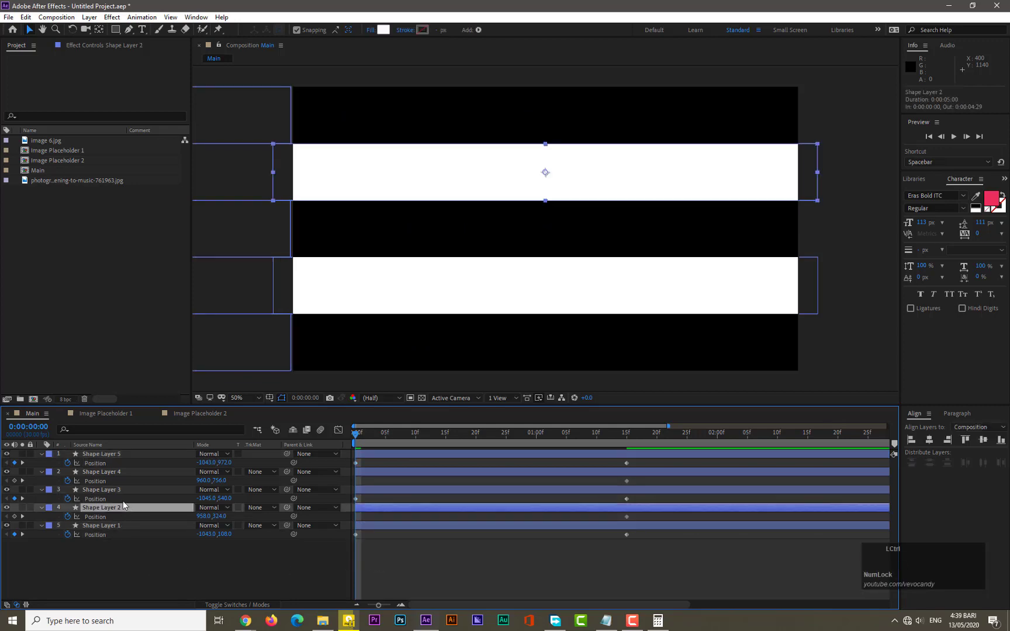
{"action": "left_click", "coordinate": [126, 471], "text": "ctrl"}
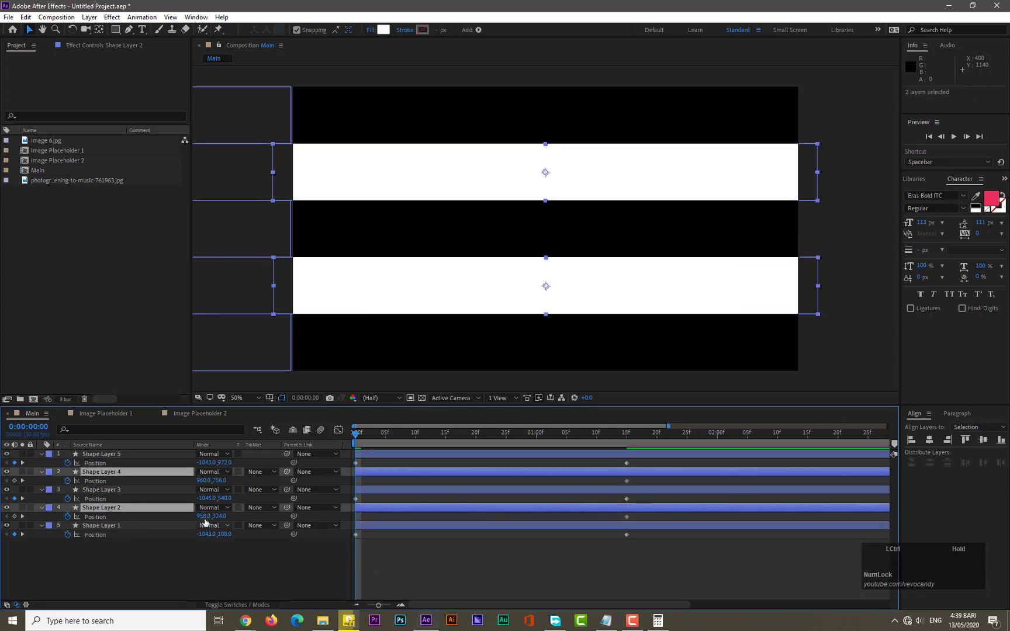
{"action": "left_click_drag", "start_coordinate": [200, 519], "coordinate": [548, 528]}
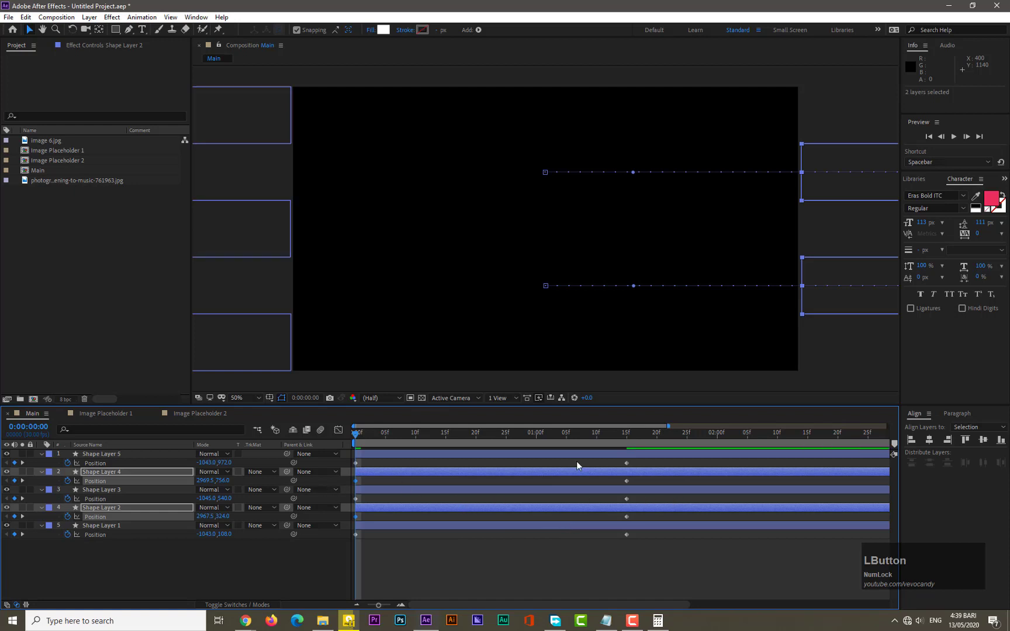
{"action": "key", "text": "KP_0"}
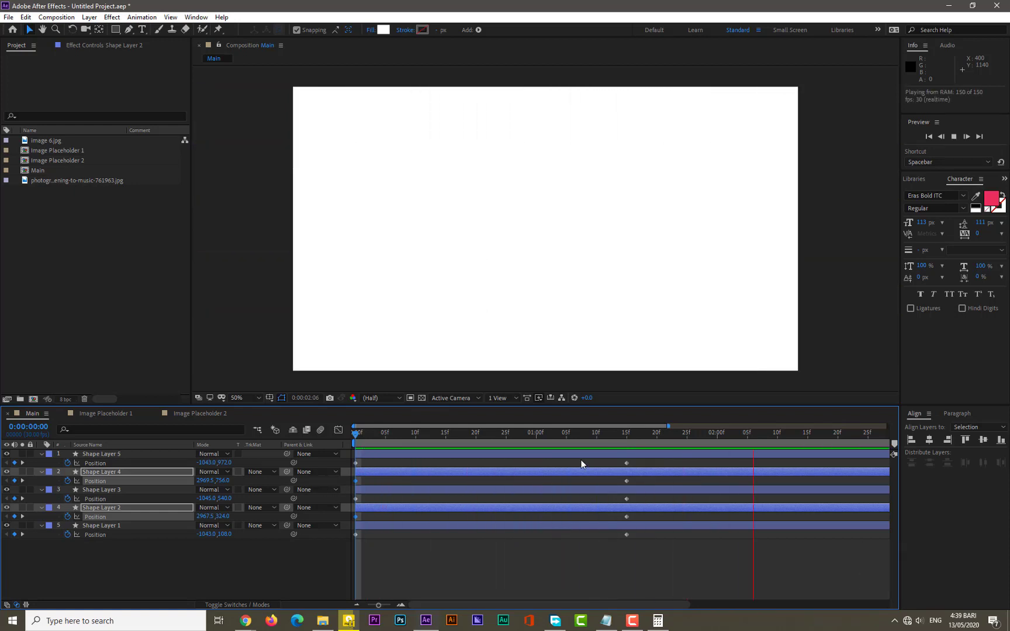
{"action": "left_click", "coordinate": [552, 436]}
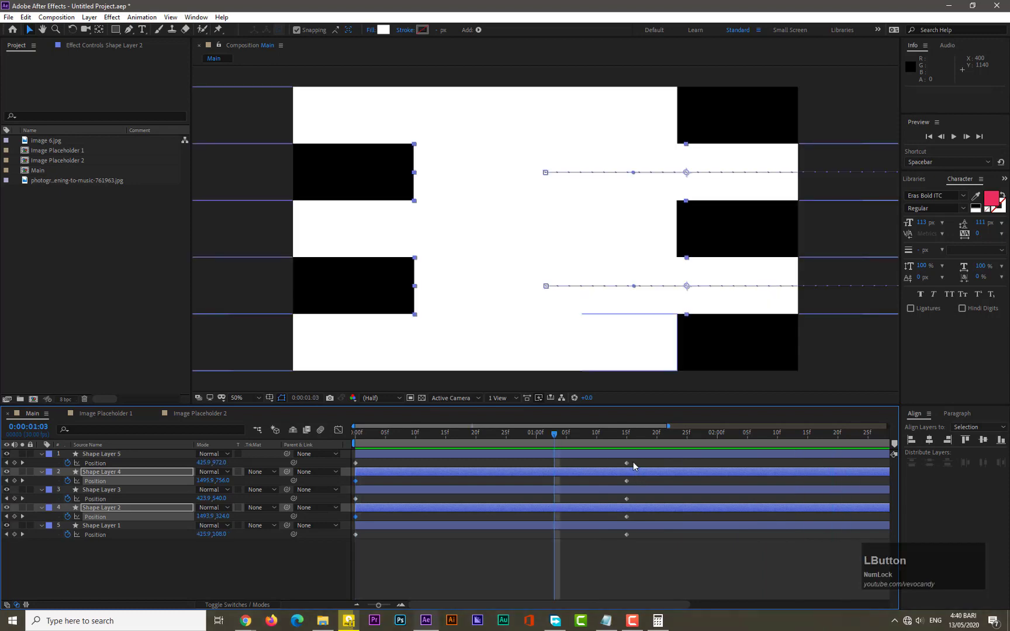
Apply Easy Ease to all Position keyframes of the five shape layers and open their speed graph
{"action": "left_click_drag", "start_coordinate": [633, 461], "coordinate": [351, 539]}
{"action": "right_click", "coordinate": [356, 532]}
{"action": "mouse_move", "coordinate": [409, 525]}
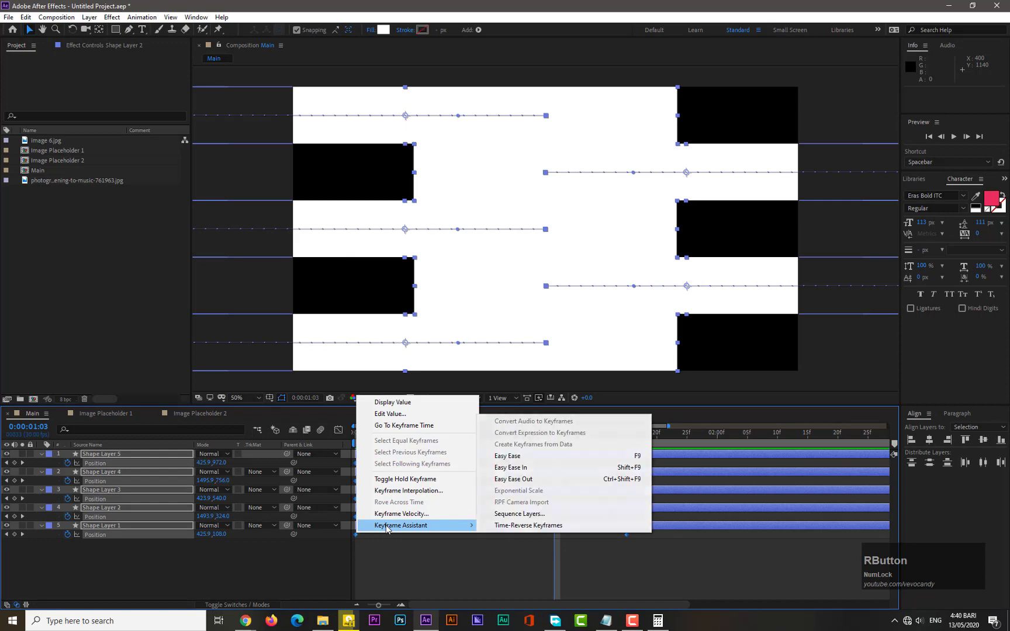
{"action": "left_click", "coordinate": [522, 468]}
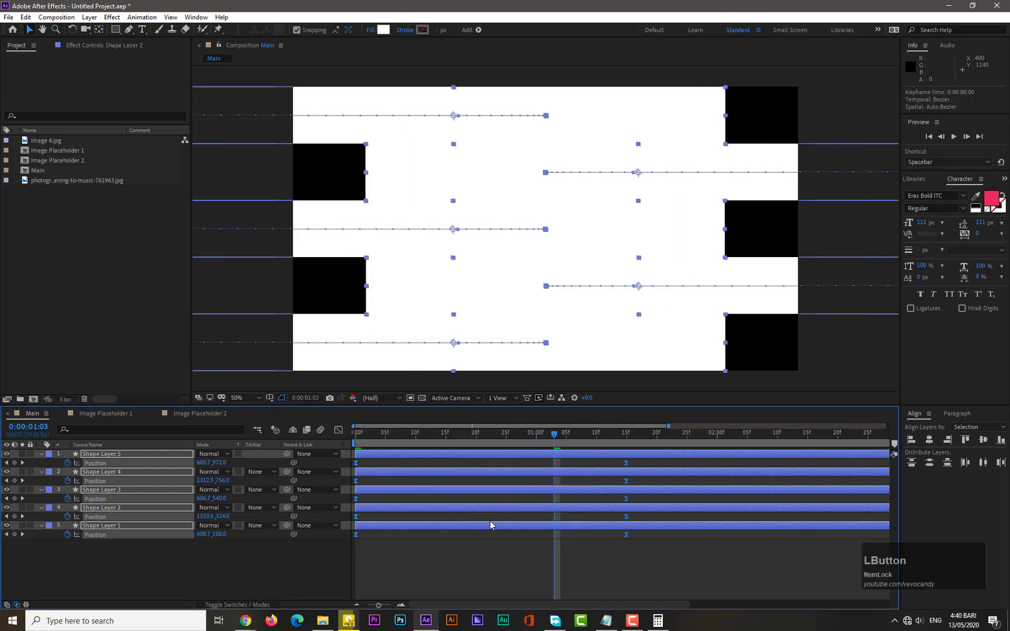
{"action": "left_click", "coordinate": [343, 429]}
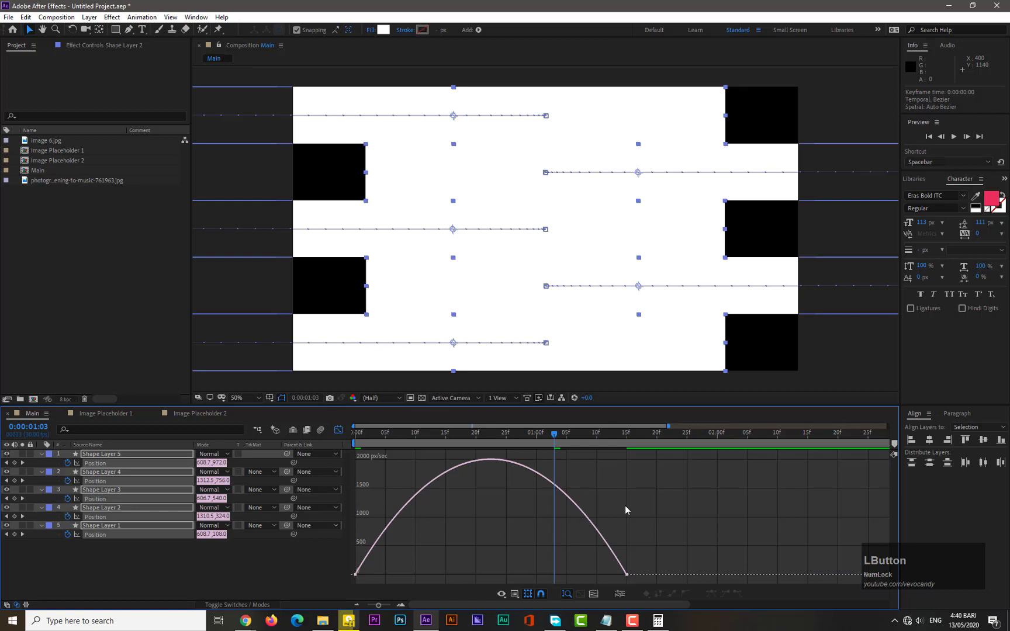
{"action": "right_click", "coordinate": [497, 527]}
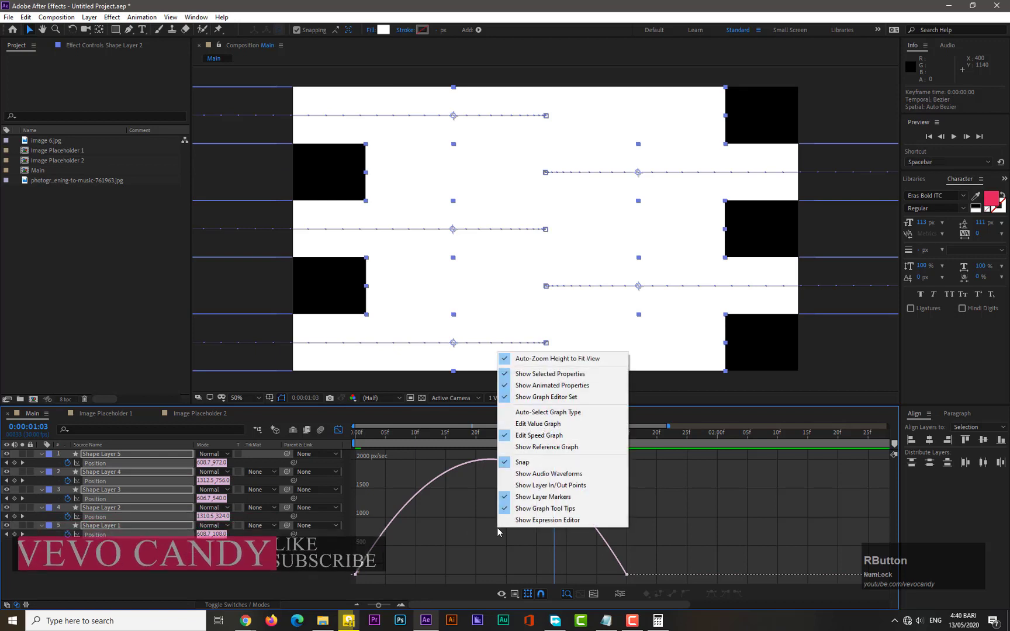
{"action": "left_click", "coordinate": [531, 429]}
{"action": "right_click", "coordinate": [512, 567]}
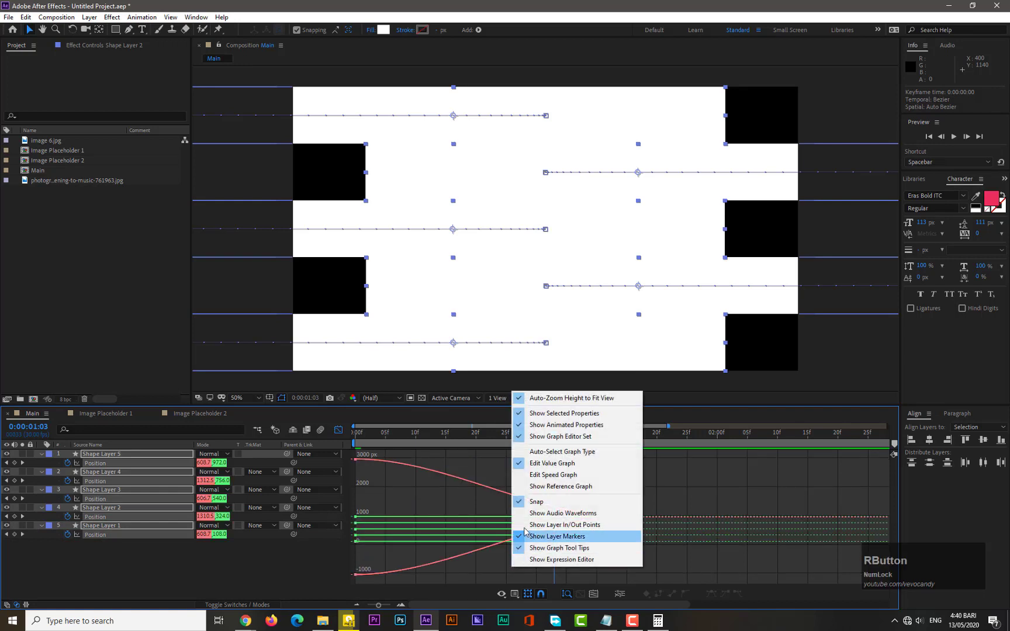
{"action": "left_click", "coordinate": [534, 477]}
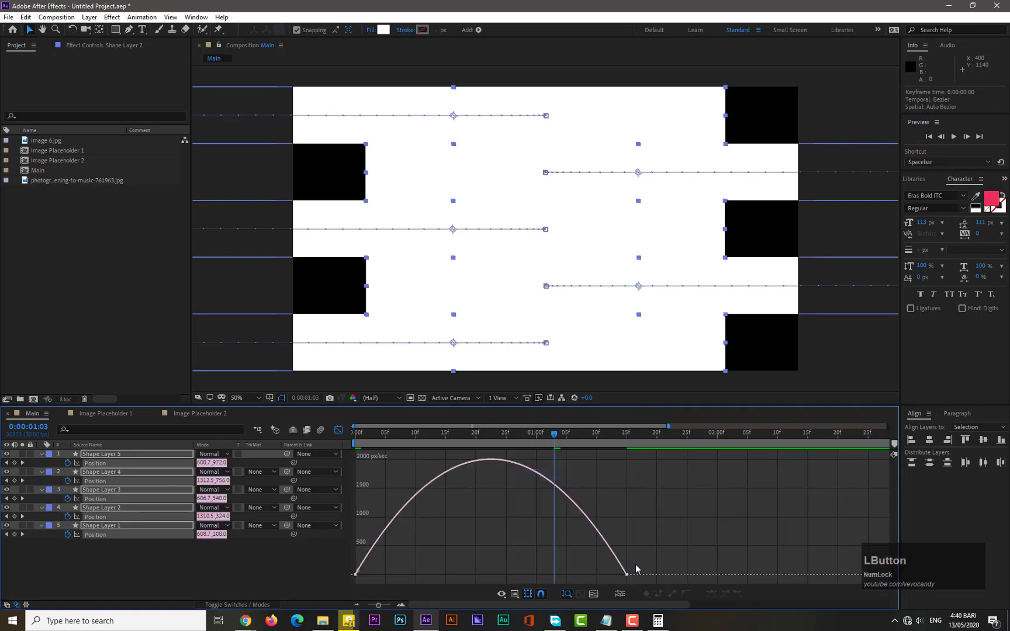
Lengthen the incoming ease of the final Position keyframes so the strips' speed peaks around frame 9, and preview the animation
{"action": "left_click_drag", "start_coordinate": [634, 579], "coordinate": [444, 574]}
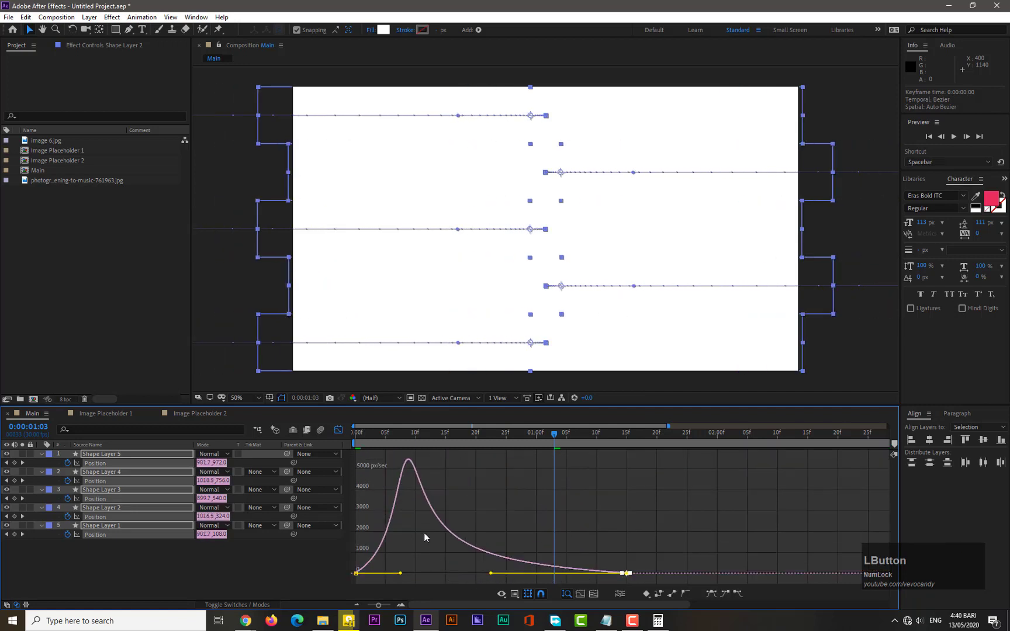
{"action": "left_click", "coordinate": [338, 430]}
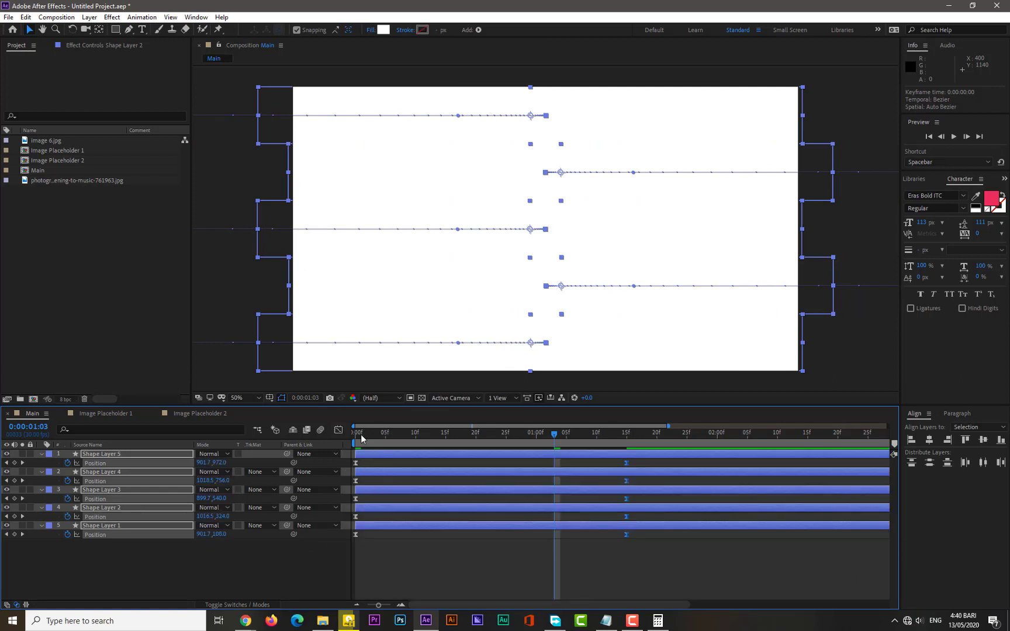
{"action": "left_click_drag", "start_coordinate": [362, 435], "coordinate": [347, 435]}
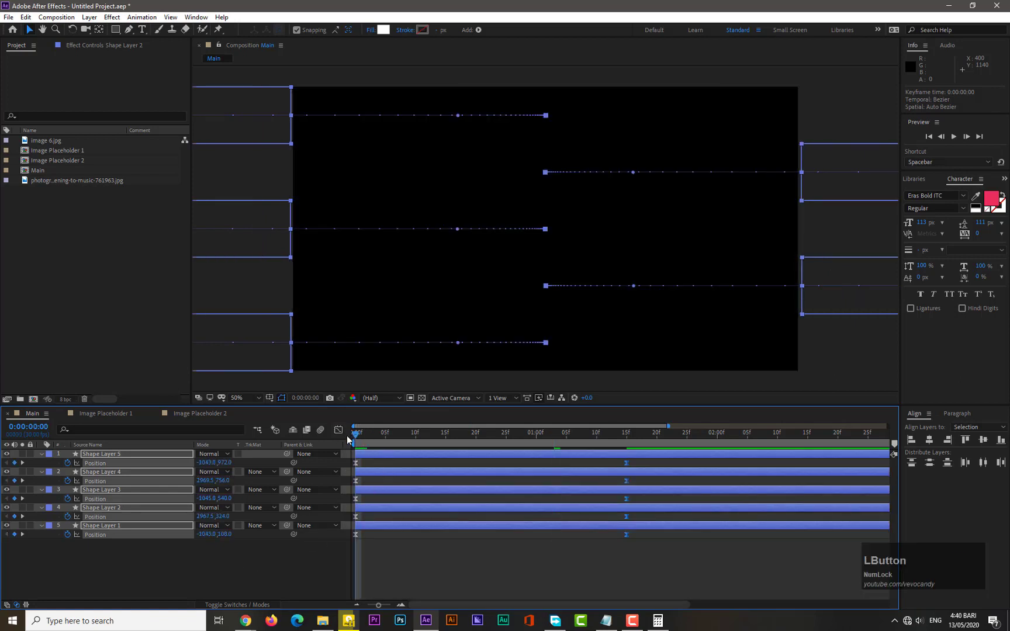
{"action": "key", "text": "KP_0"}
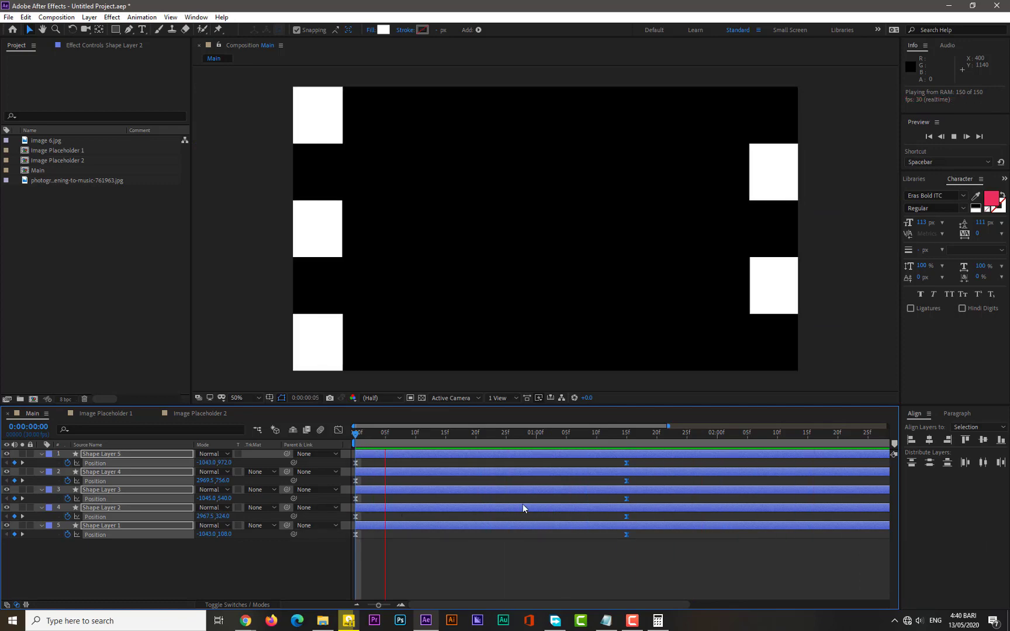
Shorten the work area to end at 0:00:01:27 and preview it
{"action": "left_click_drag", "start_coordinate": [667, 426], "coordinate": [562, 449]}
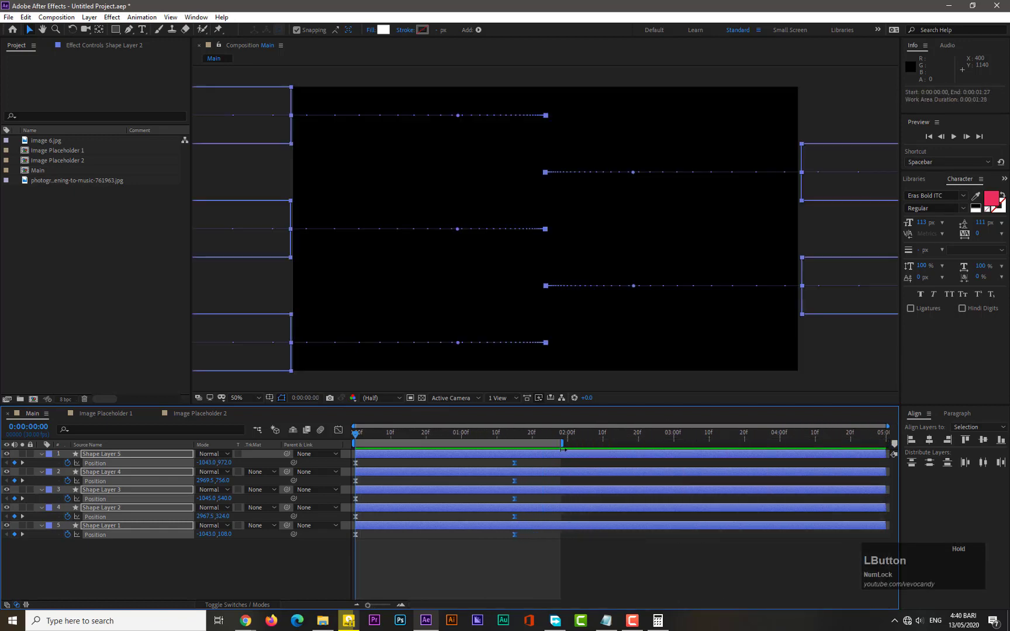
{"action": "key", "text": "KP_0"}
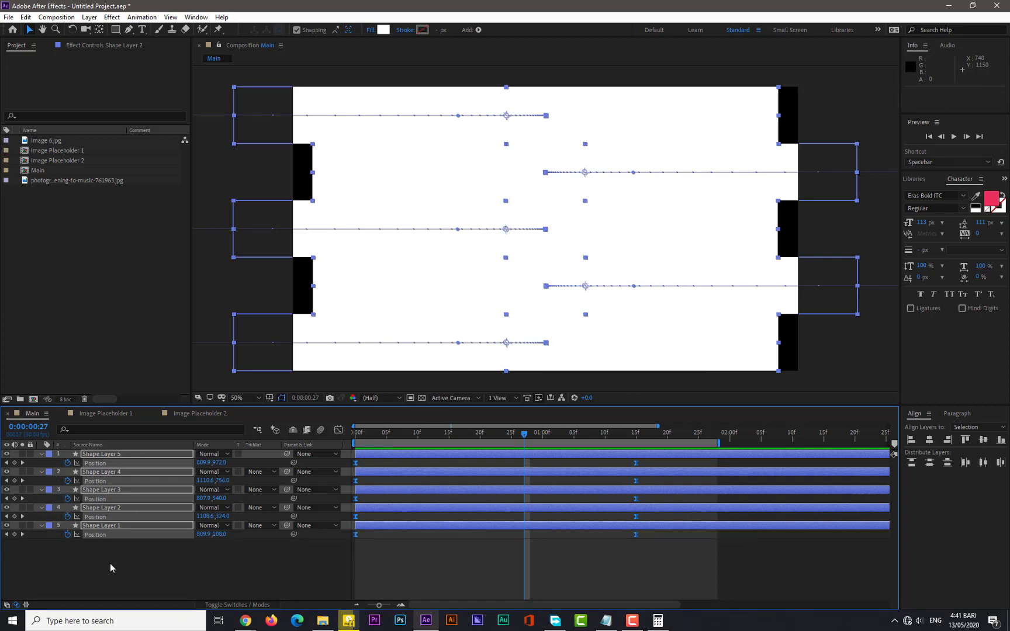
Reveal Scale for all five shape layers and add a Scale keyframe to each at 0:00:01:15
{"action": "left_click_drag", "start_coordinate": [109, 564], "coordinate": [129, 457]}
{"action": "key", "text": "s"}
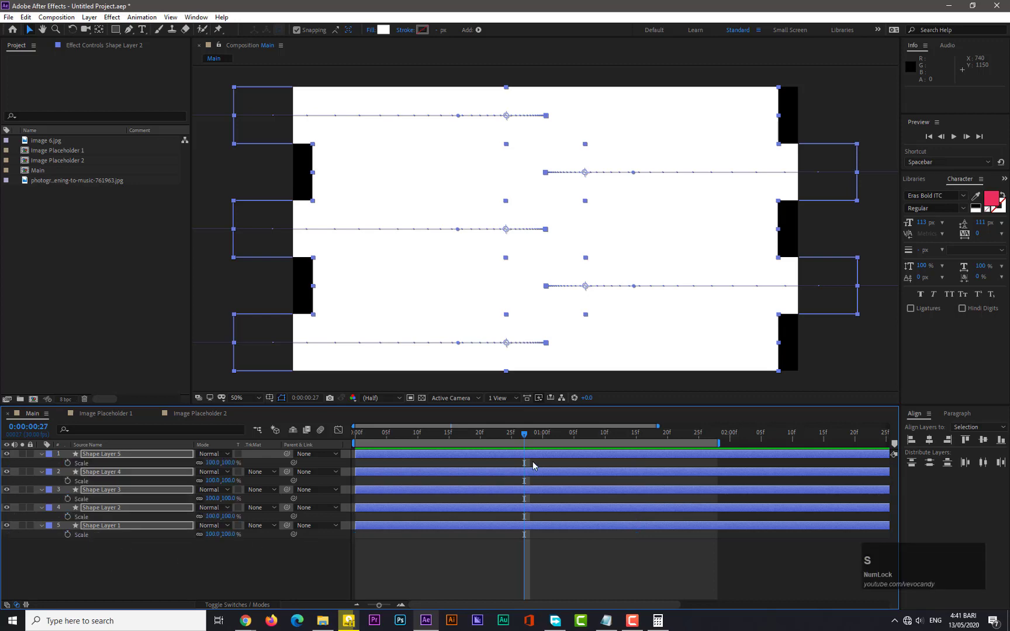
{"action": "left_click", "coordinate": [636, 437]}
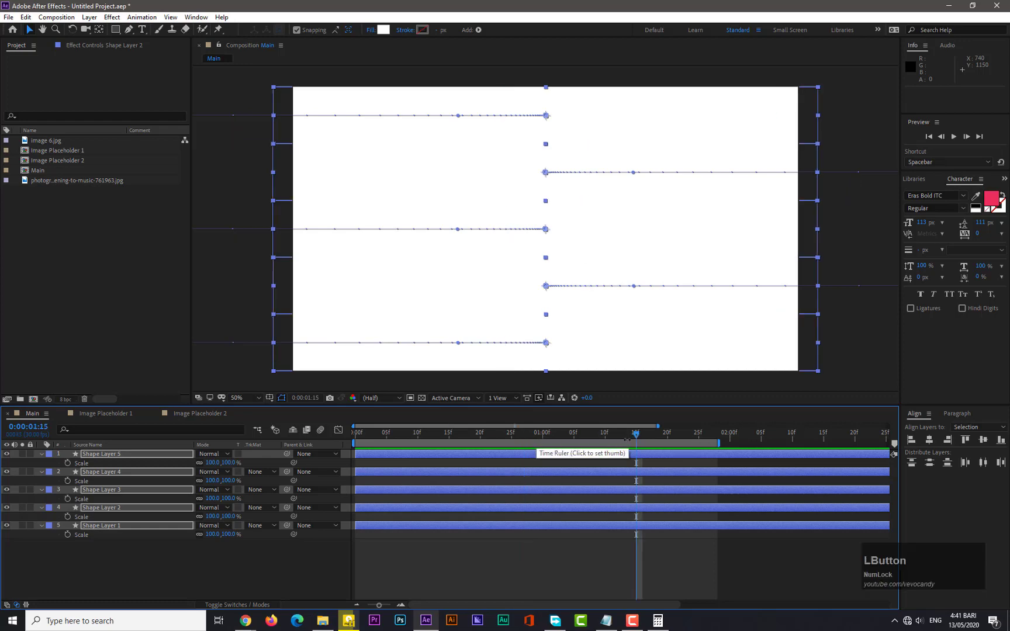
{"action": "left_click", "coordinate": [67, 535]}
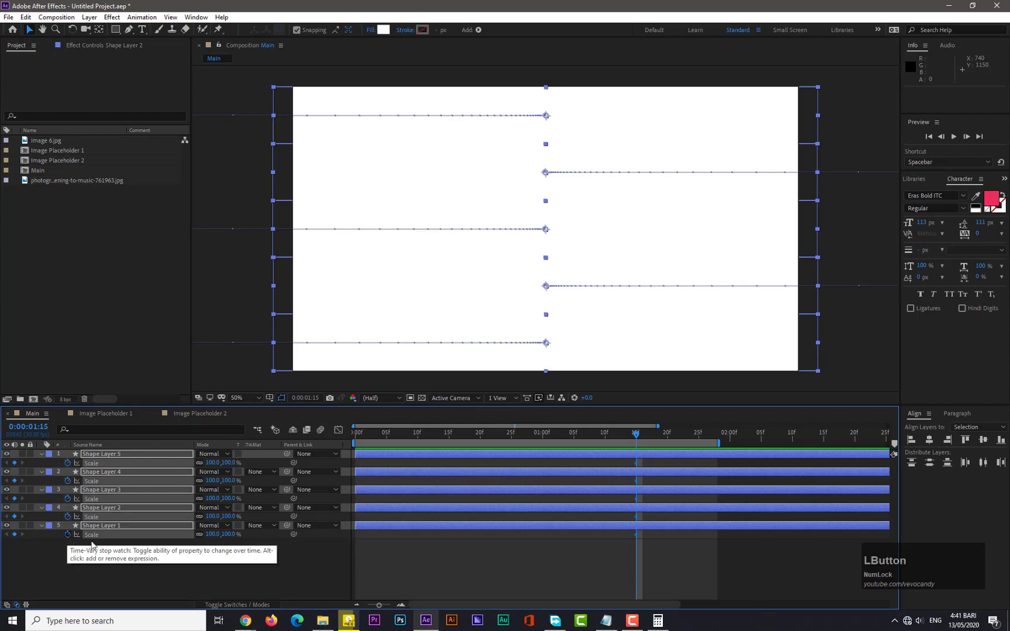
At 0:00:00:00, unlink the Scale proportions of all five shape layers and set their vertical scale to 60%
{"action": "left_click_drag", "start_coordinate": [362, 433], "coordinate": [349, 434]}
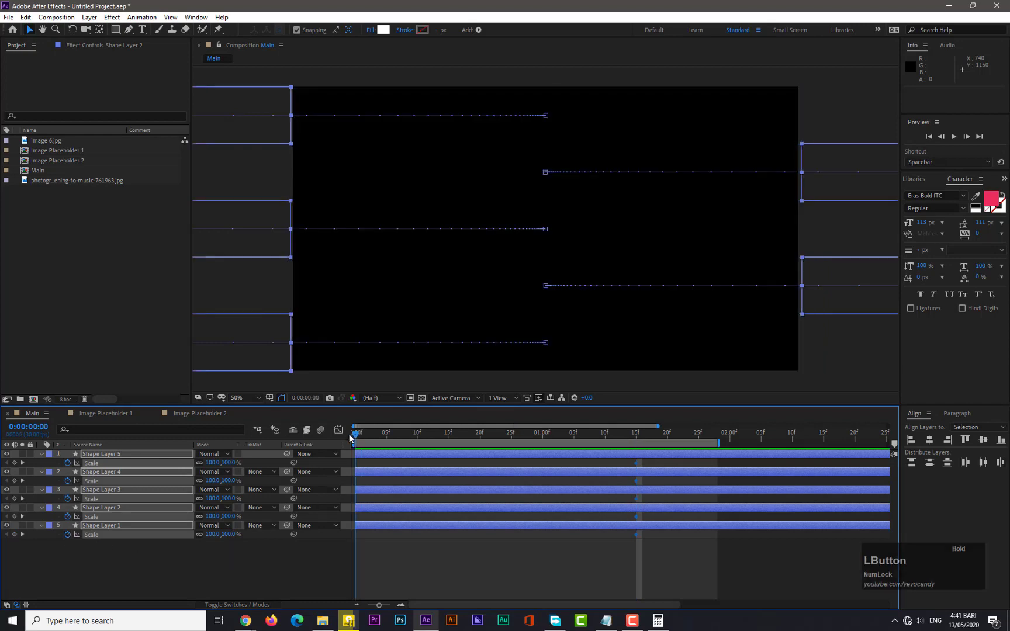
{"action": "left_click", "coordinate": [199, 534]}
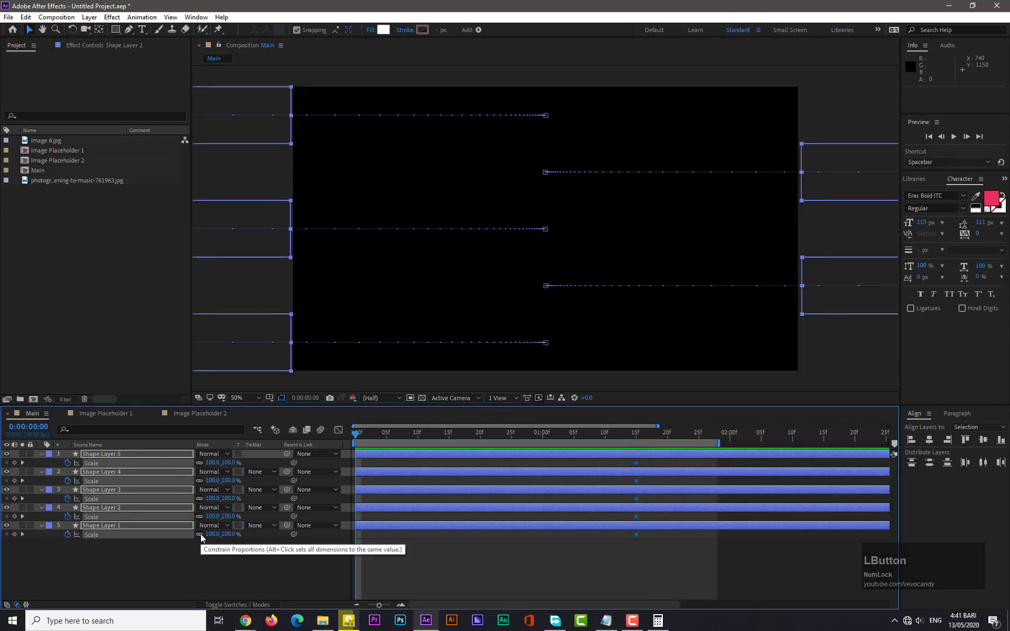
{"action": "left_click", "coordinate": [200, 498]}
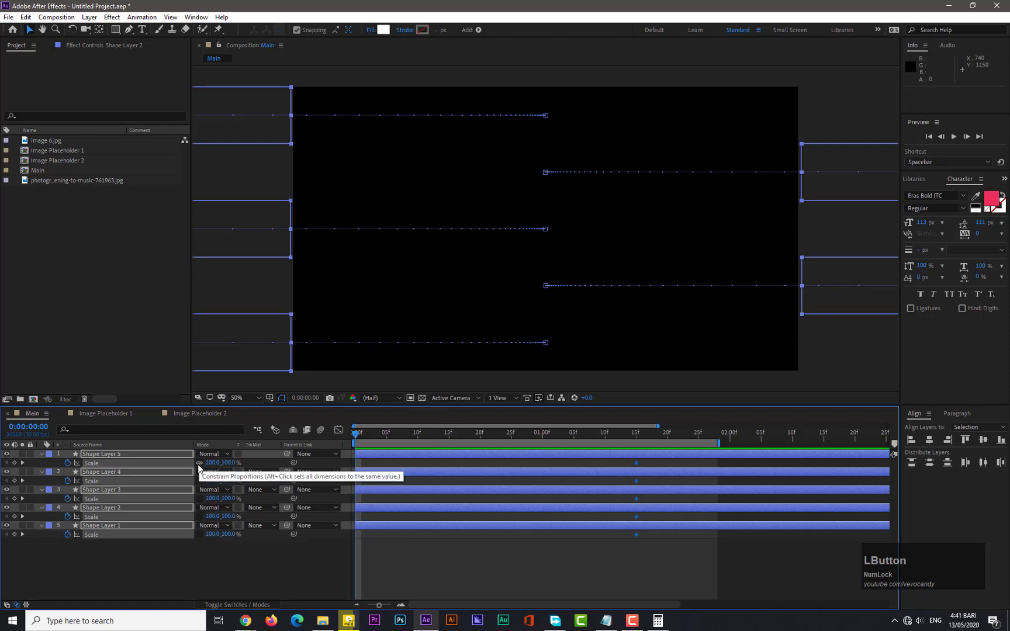
{"action": "left_click", "coordinate": [199, 463]}
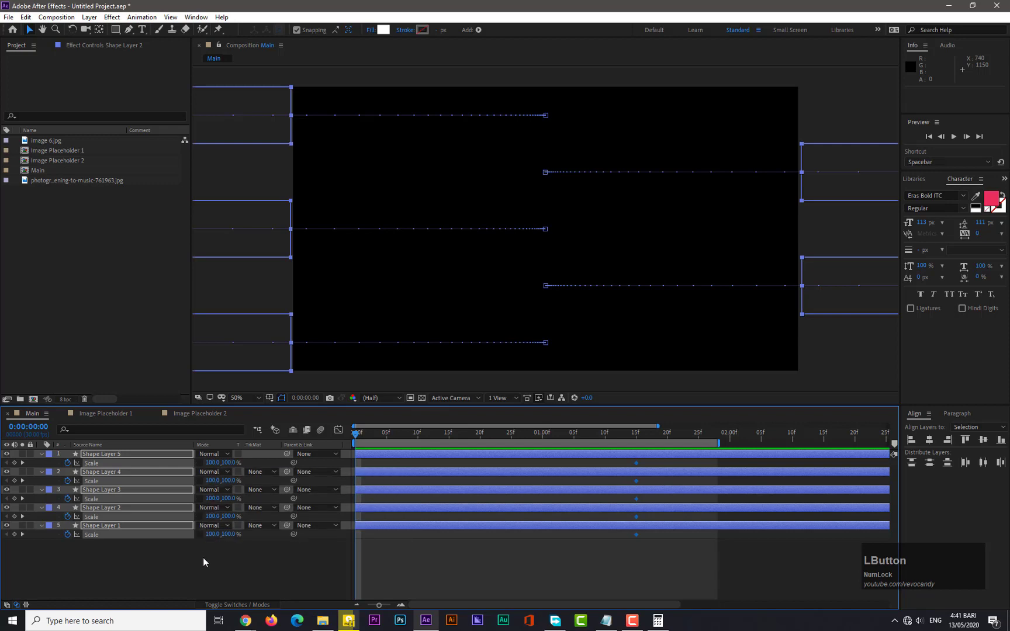
{"action": "left_click", "coordinate": [226, 535]}
{"action": "type", "text": "60"}
{"action": "key", "text": "Return"}
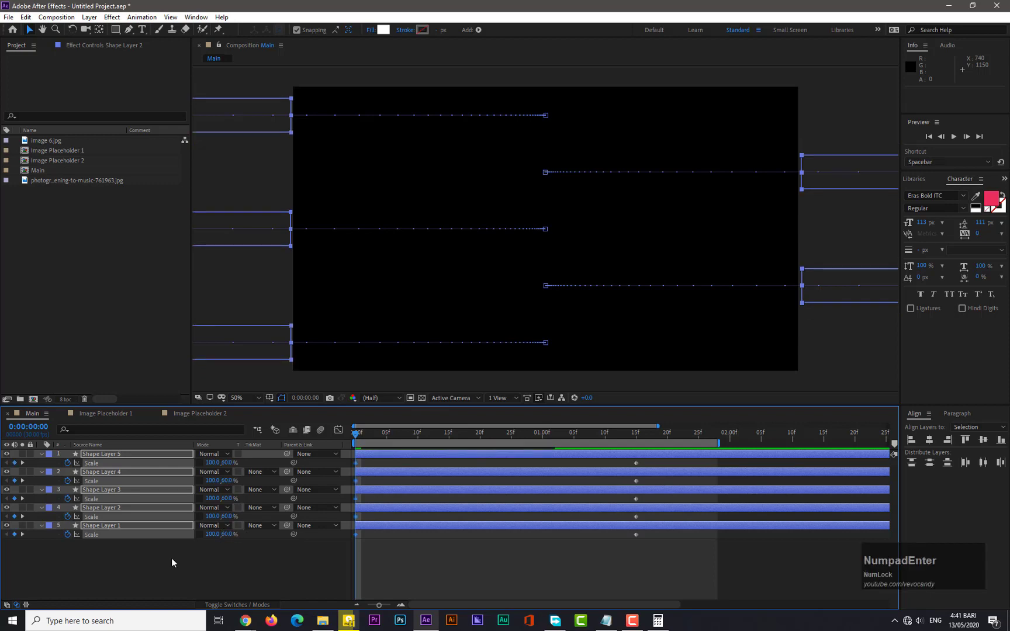
Apply Easy Ease to all Scale keyframes of the five shape layers and preview the animation
{"action": "left_click", "coordinate": [319, 562]}
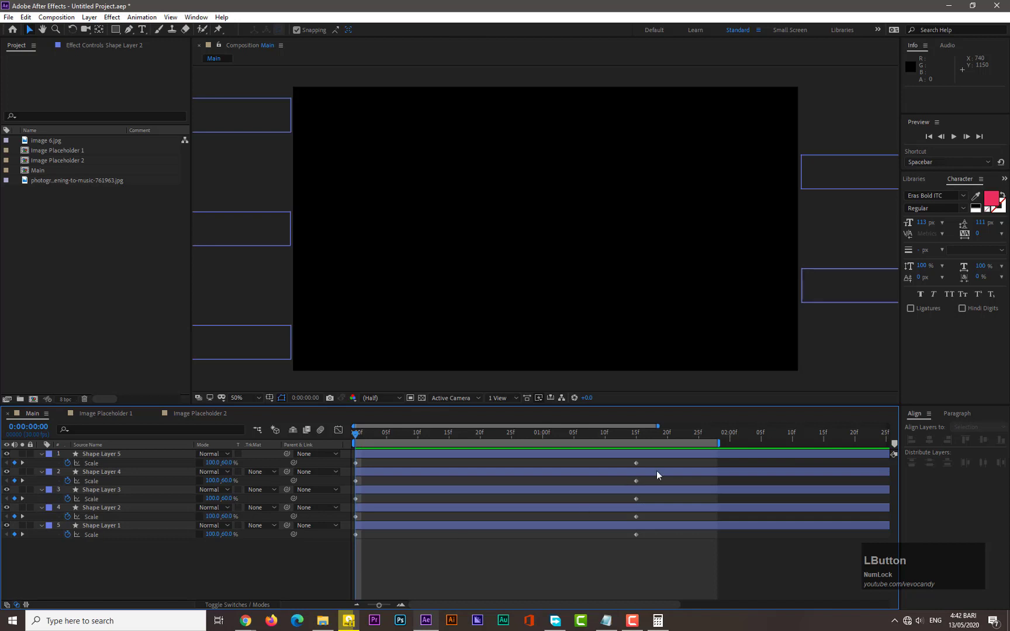
{"action": "left_click_drag", "start_coordinate": [650, 459], "coordinate": [350, 539]}
{"action": "right_click", "coordinate": [355, 534]}
{"action": "mouse_move", "coordinate": [392, 527]}
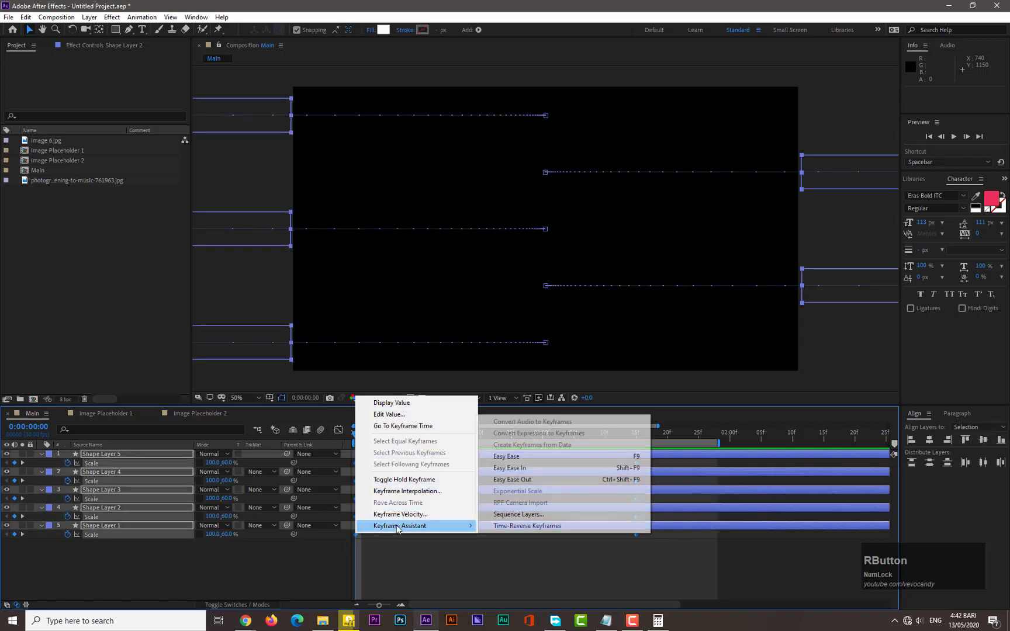
{"action": "left_click", "coordinate": [513, 453]}
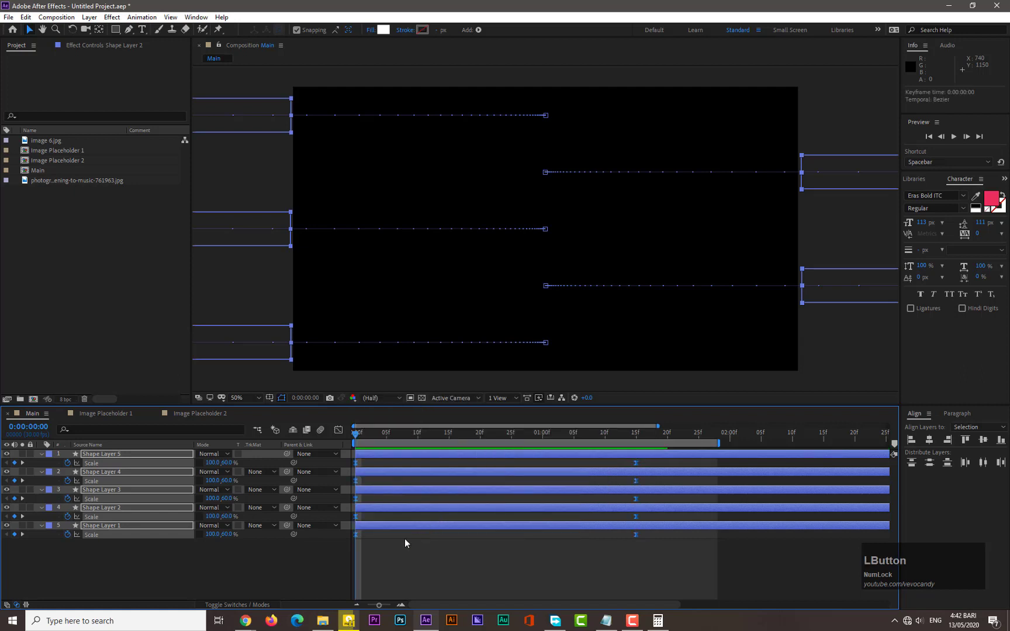
{"action": "key", "text": "KP_0"}
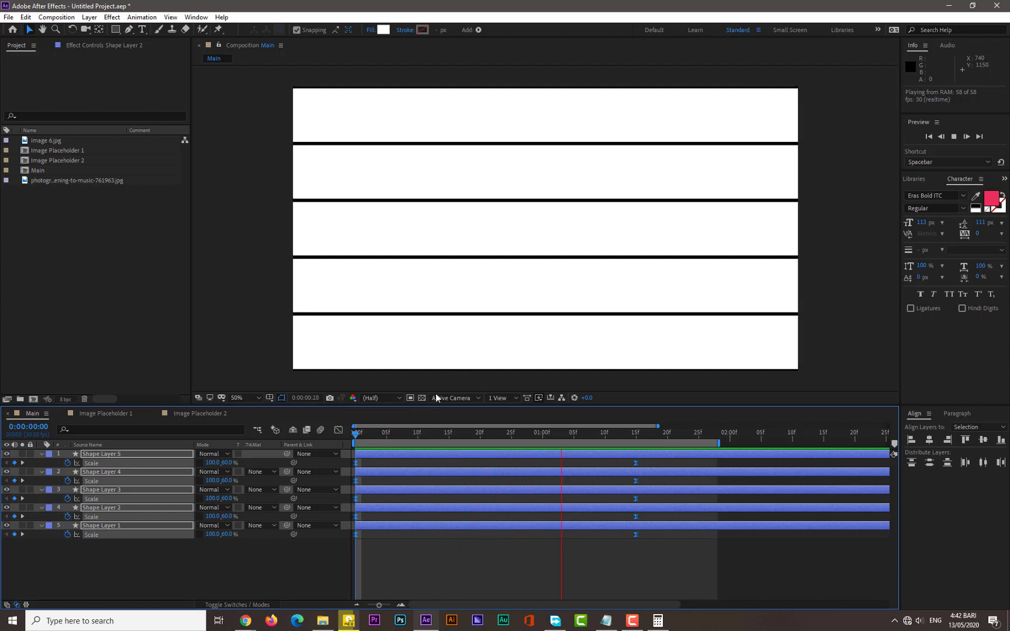
{"action": "left_click", "coordinate": [359, 435]}
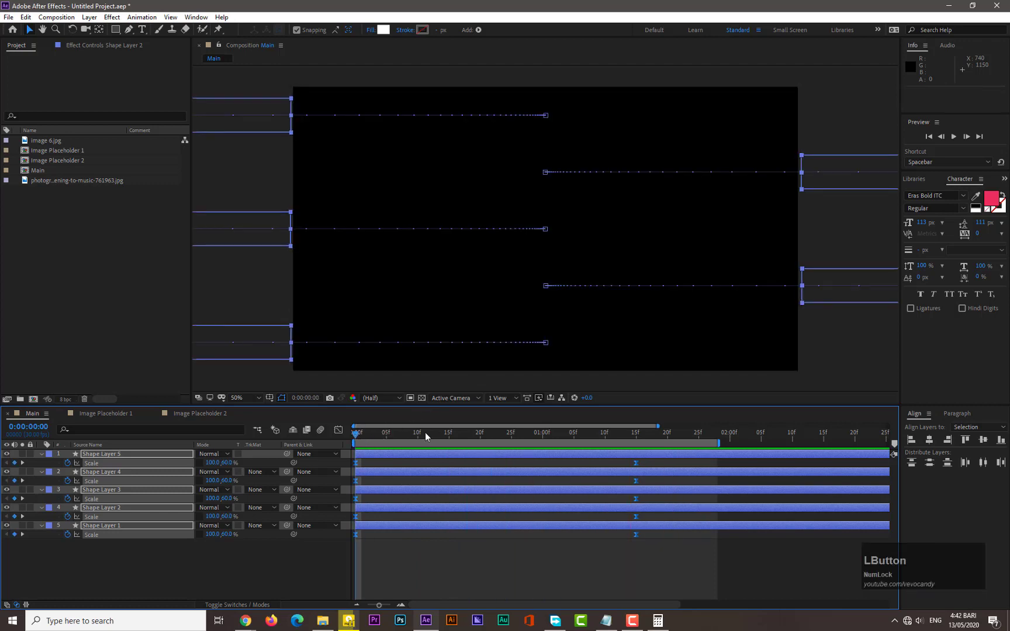
Deselect the shape layers and collapse their properties in the timeline
{"action": "left_click", "coordinate": [46, 526]}
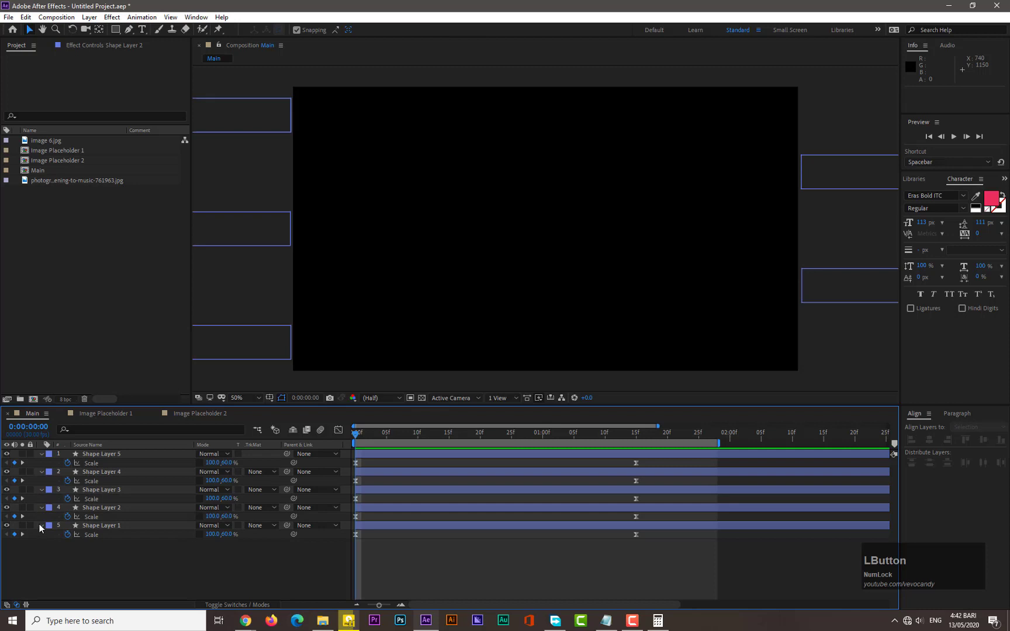
{"action": "left_click", "coordinate": [40, 525]}
{"action": "left_click", "coordinate": [39, 507]}
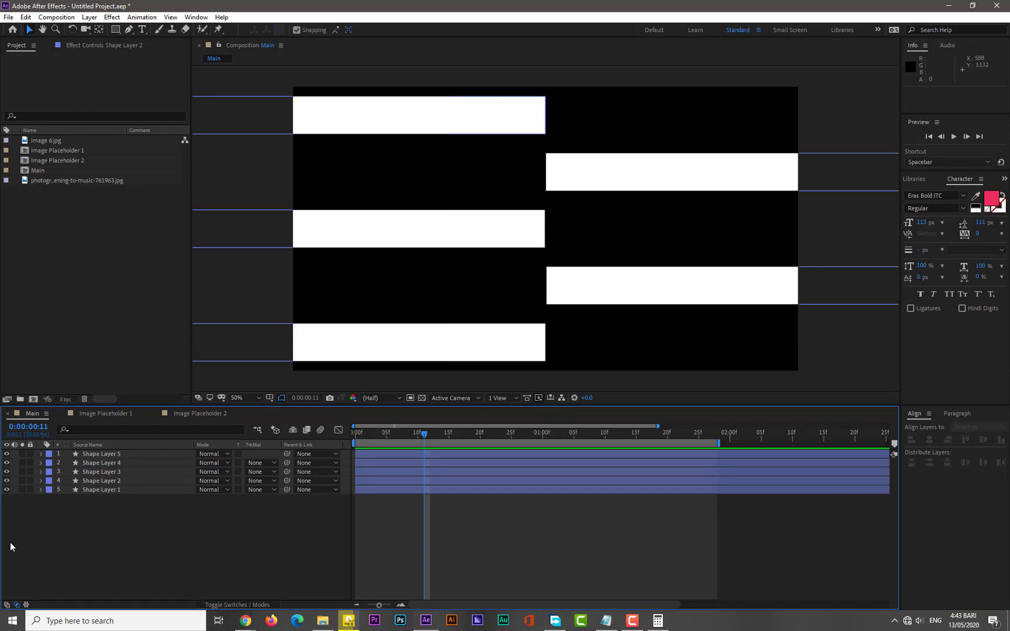
Set the Roundness of Shape Layer 1's rectangle path to 100 and scrub through the animation to check it
{"action": "left_click", "coordinate": [40, 490]}
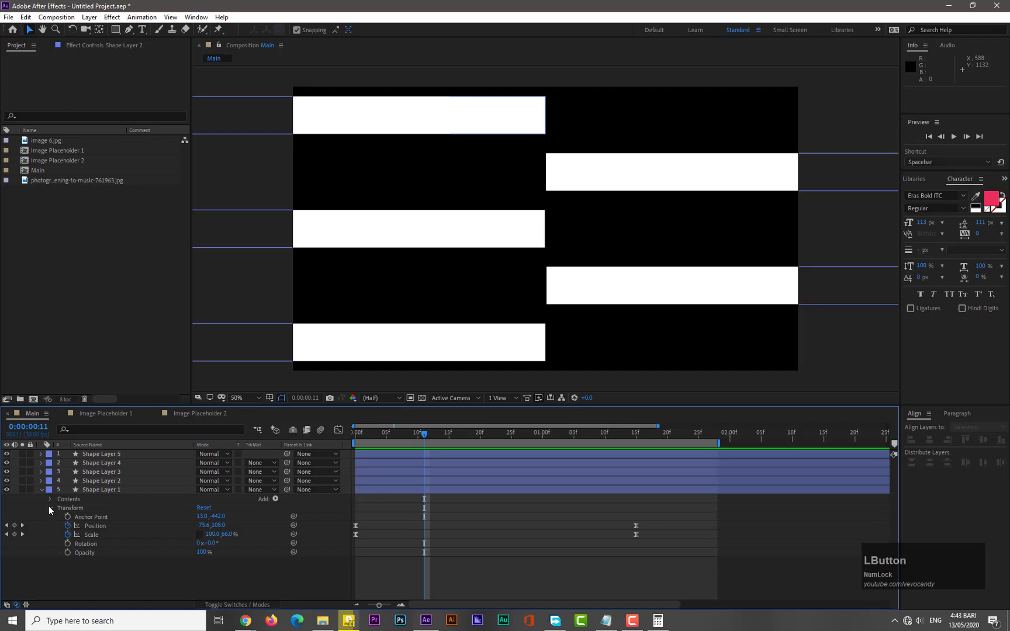
{"action": "left_click", "coordinate": [49, 507]}
{"action": "left_click", "coordinate": [50, 499]}
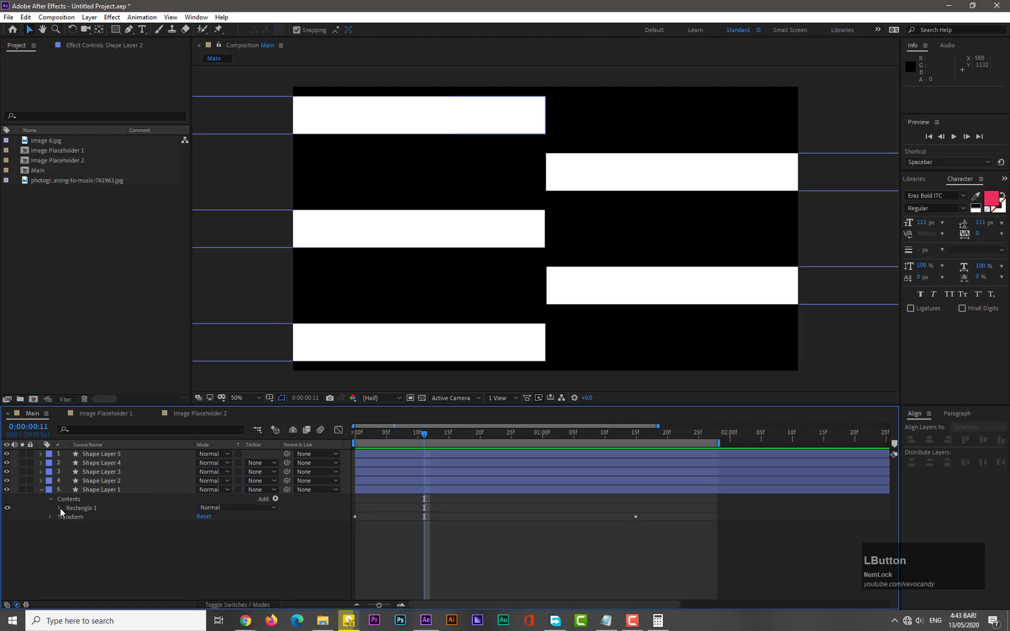
{"action": "left_click", "coordinate": [60, 508]}
{"action": "left_click", "coordinate": [68, 517]}
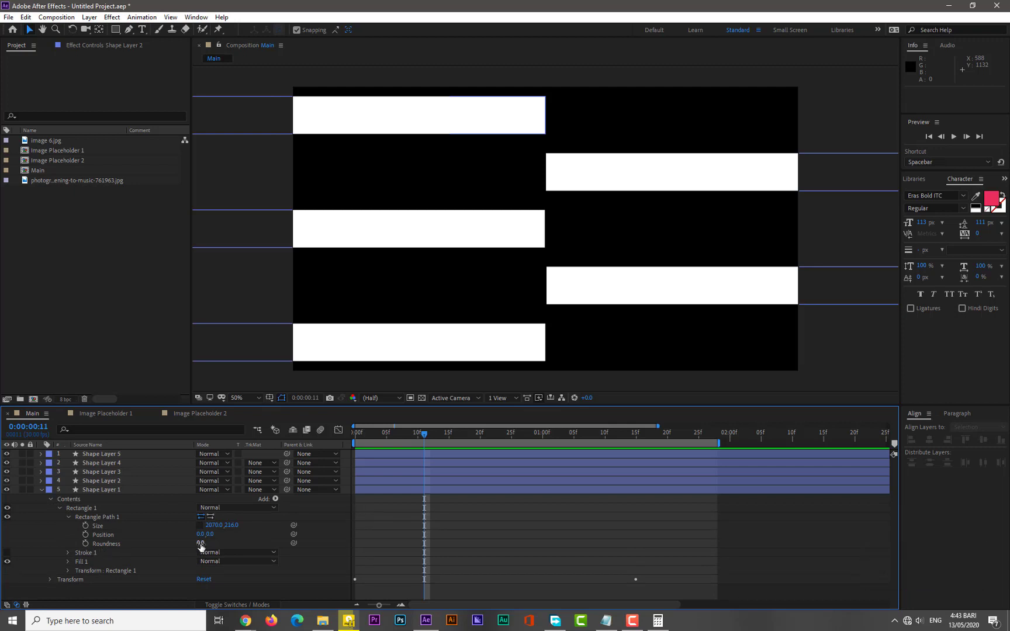
{"action": "left_click_drag", "start_coordinate": [200, 545], "coordinate": [277, 545]}
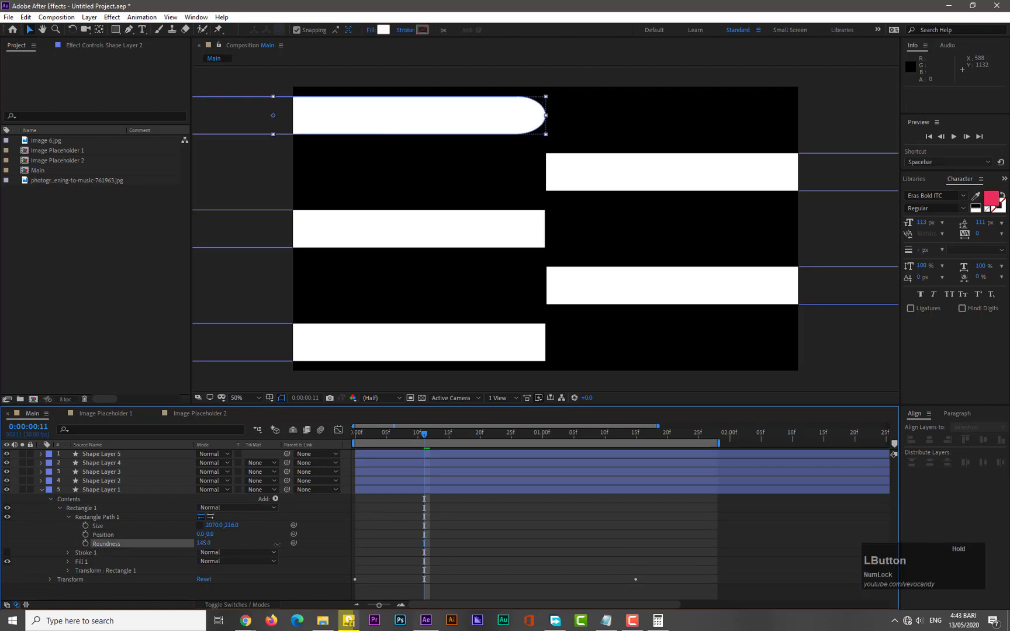
{"action": "left_click", "coordinate": [203, 543]}
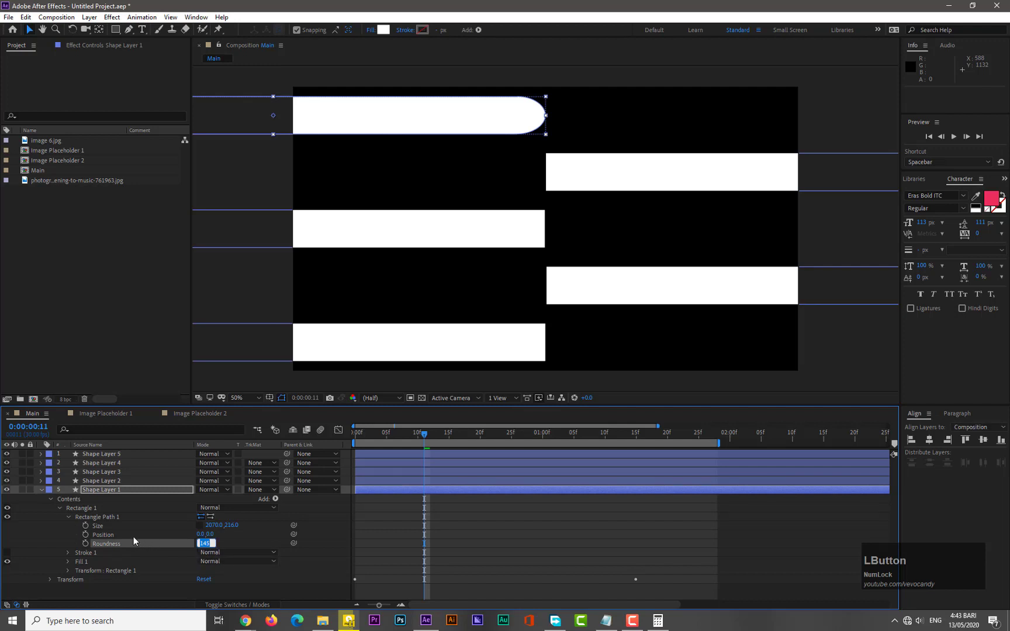
{"action": "type", "text": "100"}
{"action": "key", "text": "KP_Enter"}
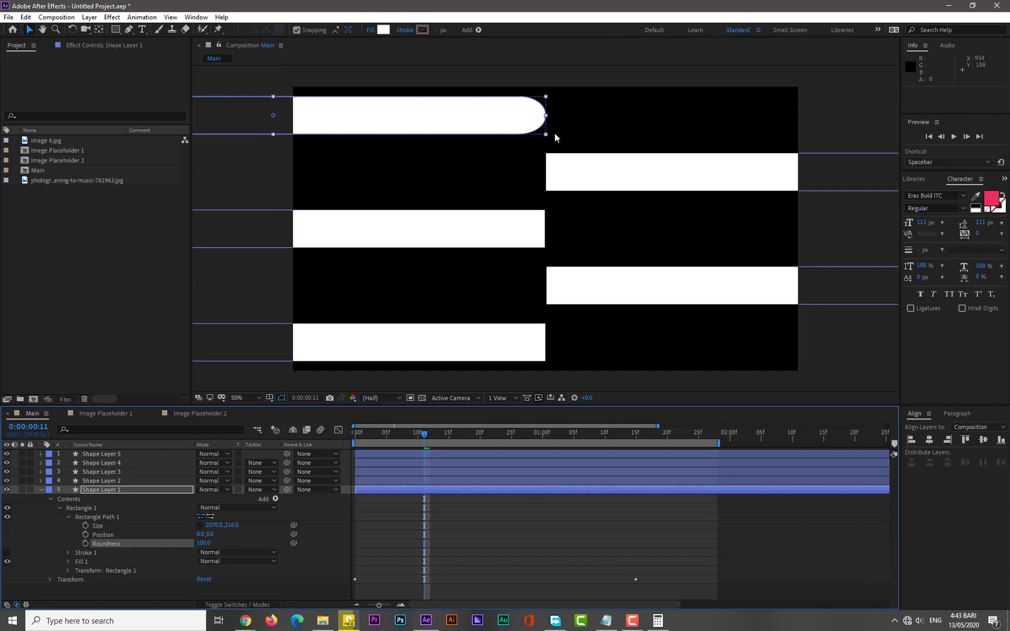
{"action": "left_click_drag", "start_coordinate": [370, 431], "coordinate": [581, 440]}
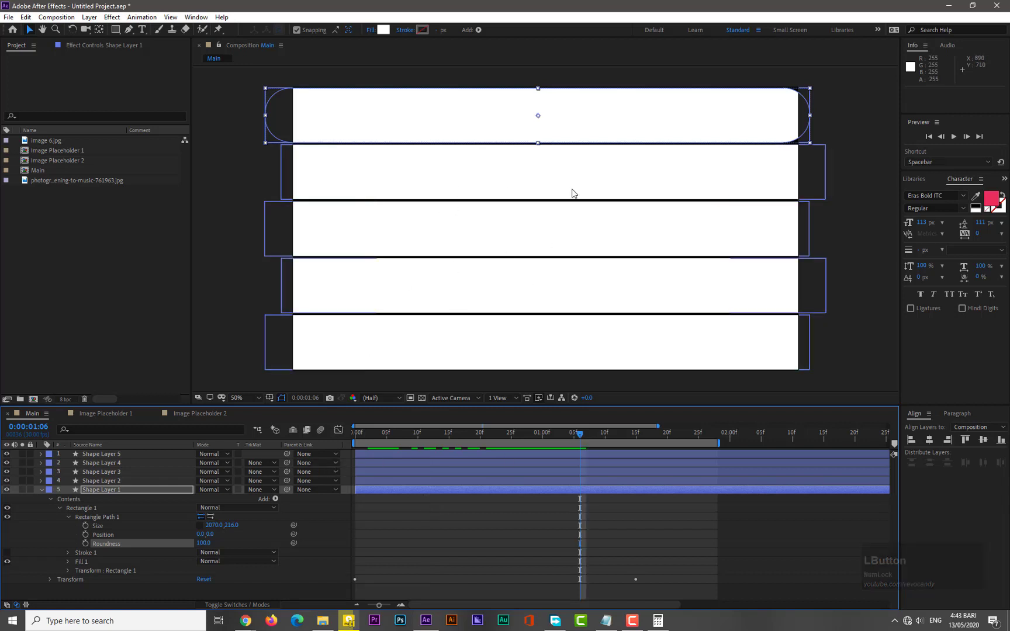
Round the rectangle path corners of Shape Layers 2 to 5 to match Shape Layer 1 and preview the animation
{"action": "left_click", "coordinate": [41, 489]}
{"action": "left_click", "coordinate": [39, 481]}
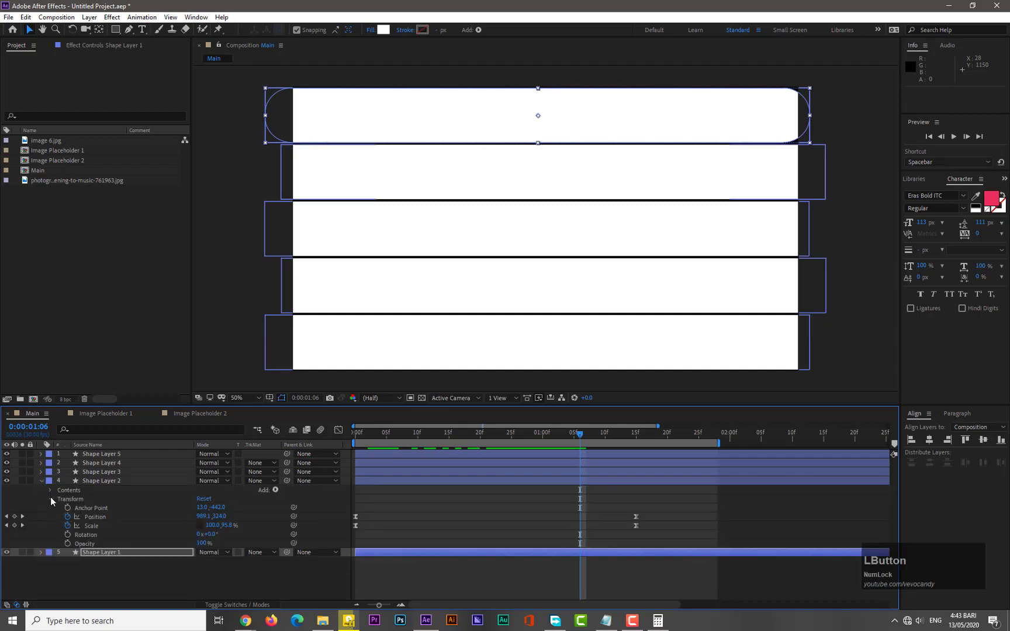
{"action": "left_click", "coordinate": [51, 499]}
{"action": "left_click", "coordinate": [50, 490]}
{"action": "left_click", "coordinate": [58, 498]}
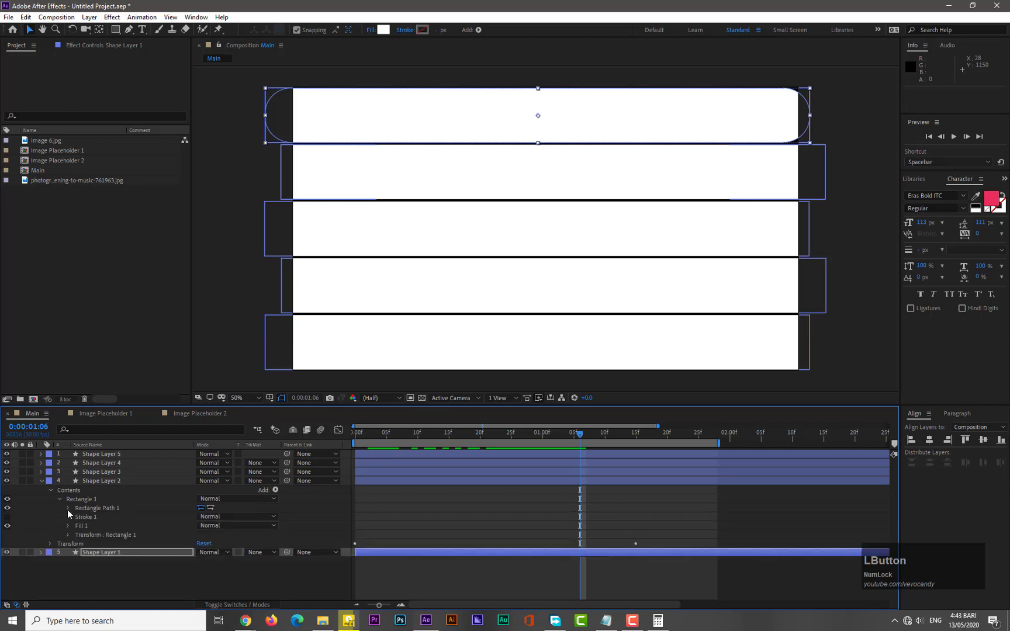
{"action": "left_click", "coordinate": [68, 507]}
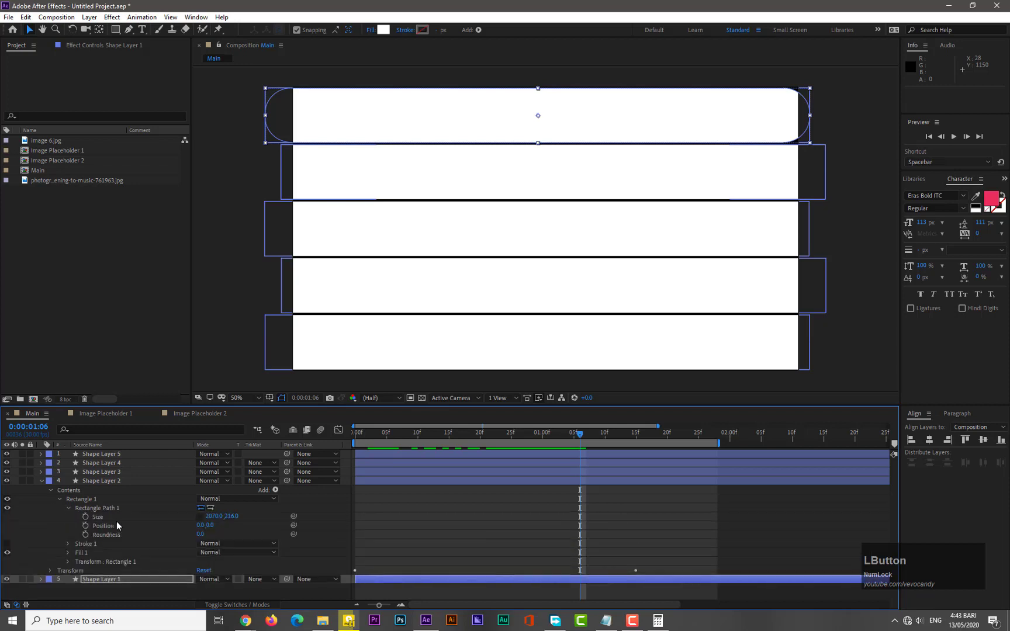
{"action": "left_click", "coordinate": [201, 534]}
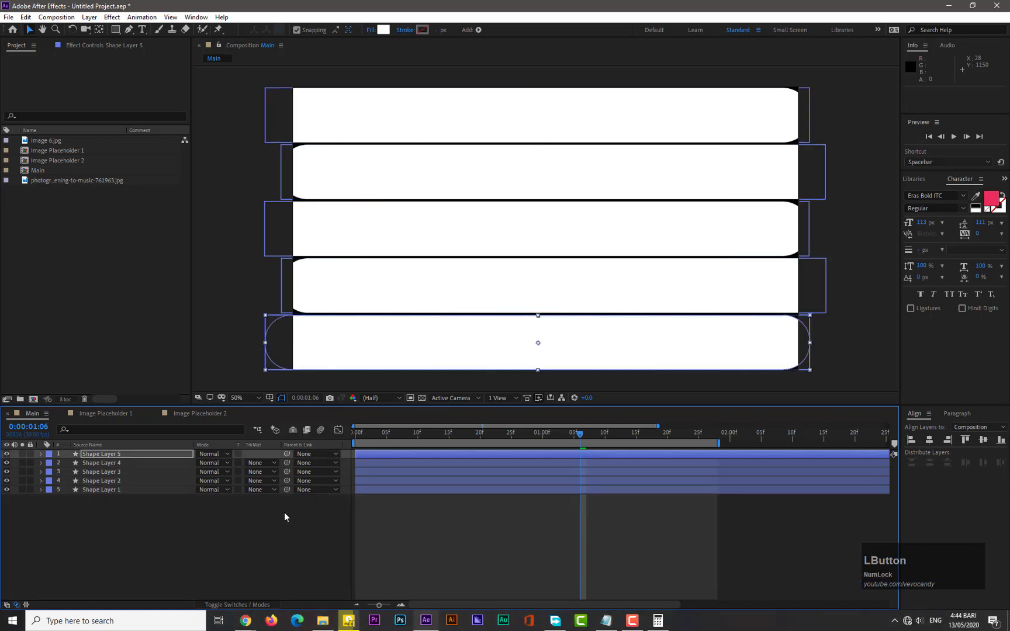
{"action": "key", "text": "KP_0"}
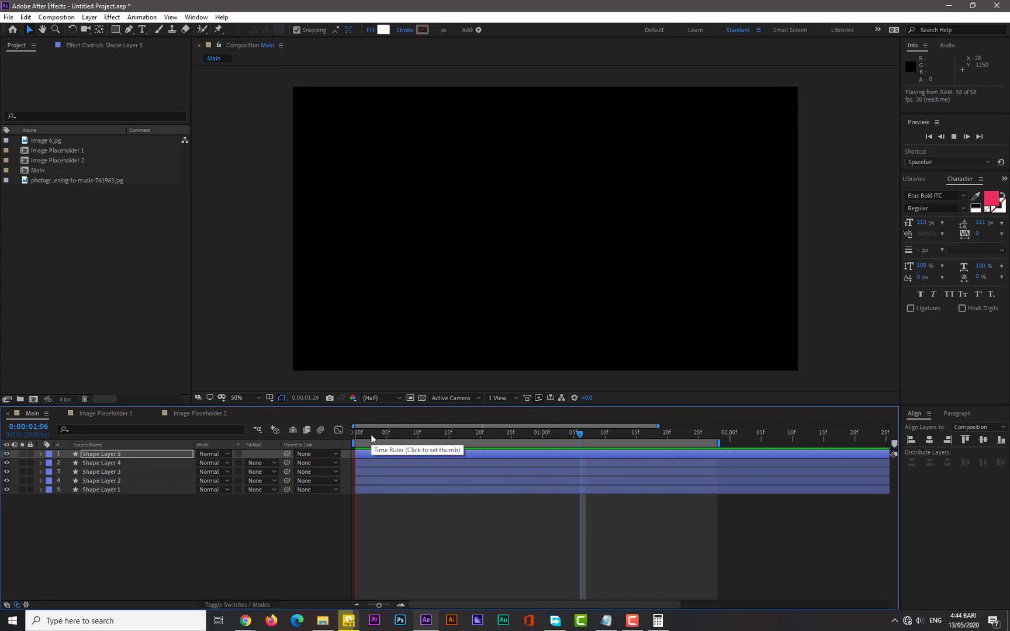
{"action": "left_click", "coordinate": [370, 433]}
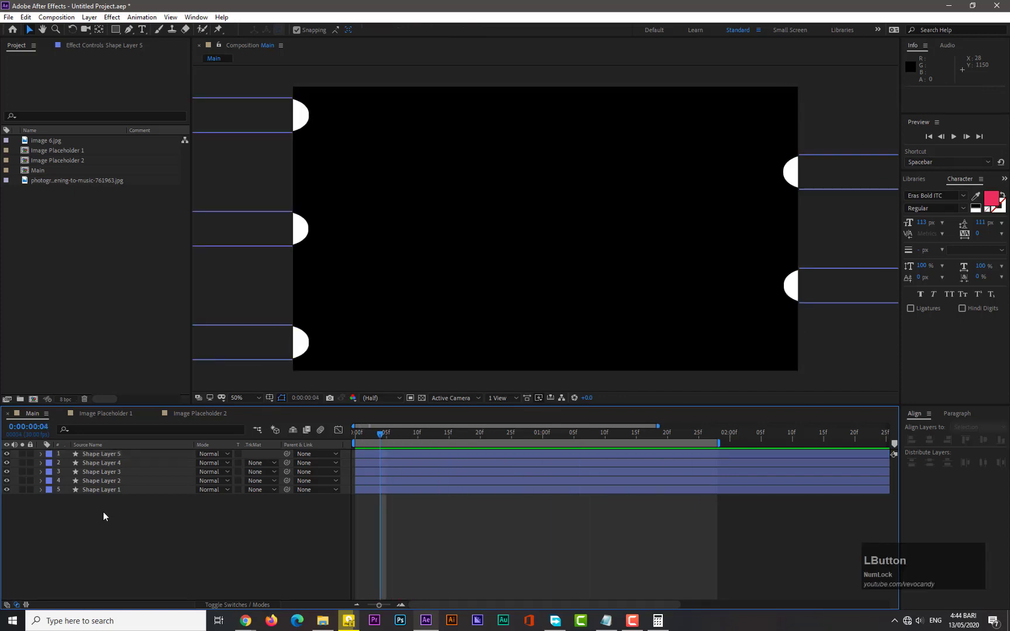
Pre-compose all five shape layers into a new composition named Slide 1, moving all attributes into it
{"action": "left_click_drag", "start_coordinate": [104, 512], "coordinate": [124, 457]}
{"action": "right_click", "coordinate": [108, 490]}
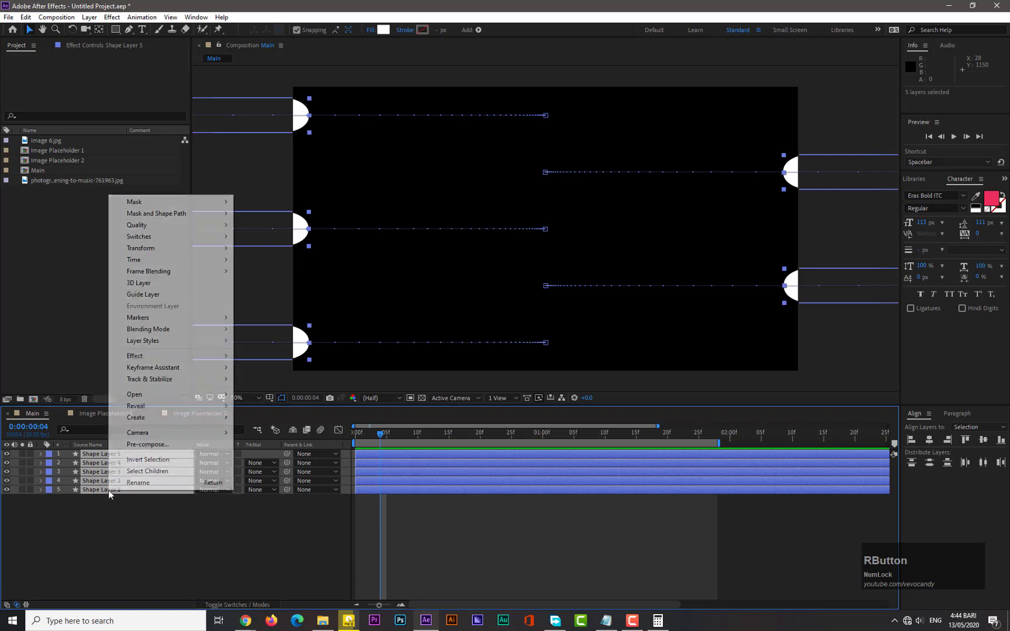
{"action": "left_click", "coordinate": [132, 442]}
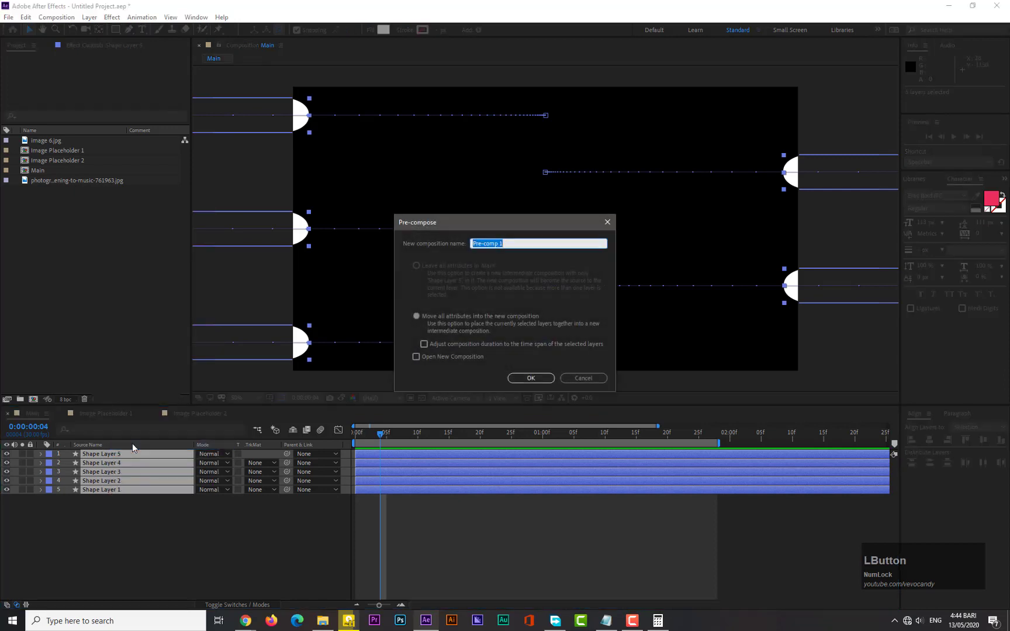
{"action": "type", "text": "Slide 1"}
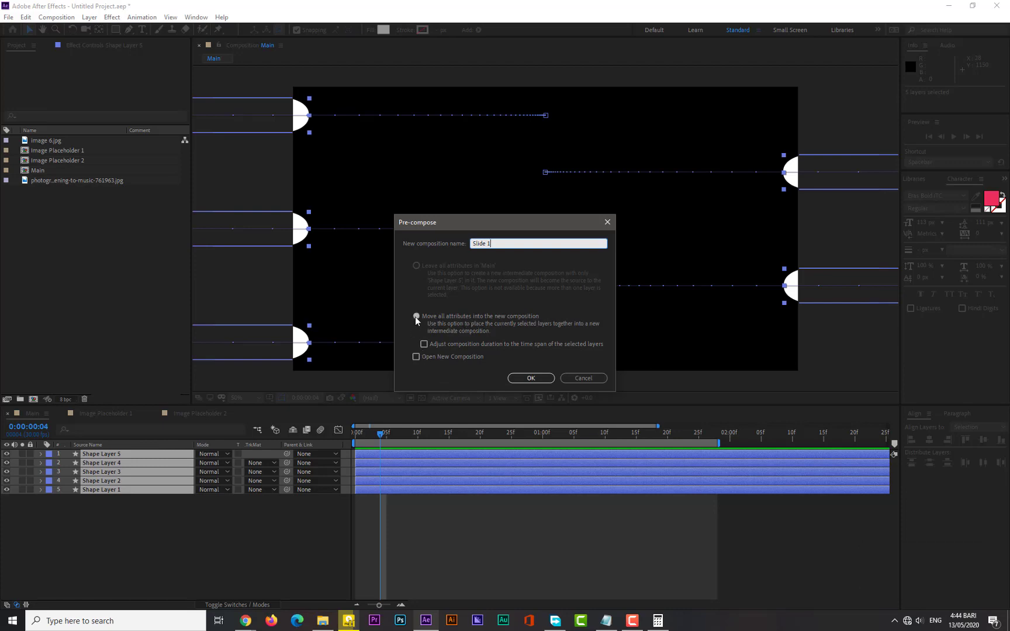
{"action": "left_click", "coordinate": [510, 377]}
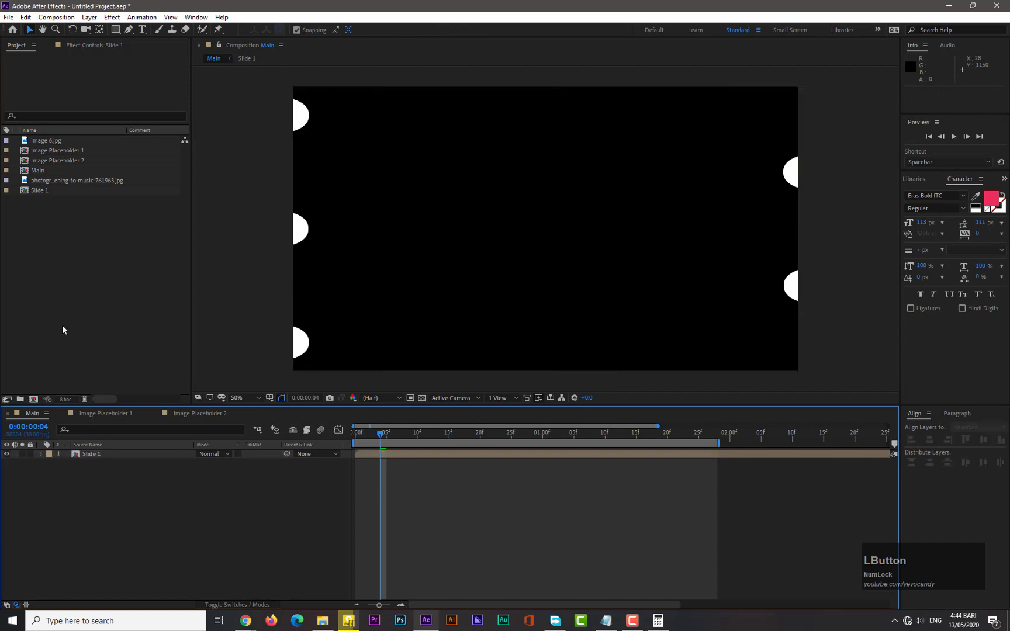
Place Image Placeholder 1 beneath Slide 1, set its track matte to Alpha Matte "Slide 1", and preview from the start
{"action": "left_click", "coordinate": [76, 152]}
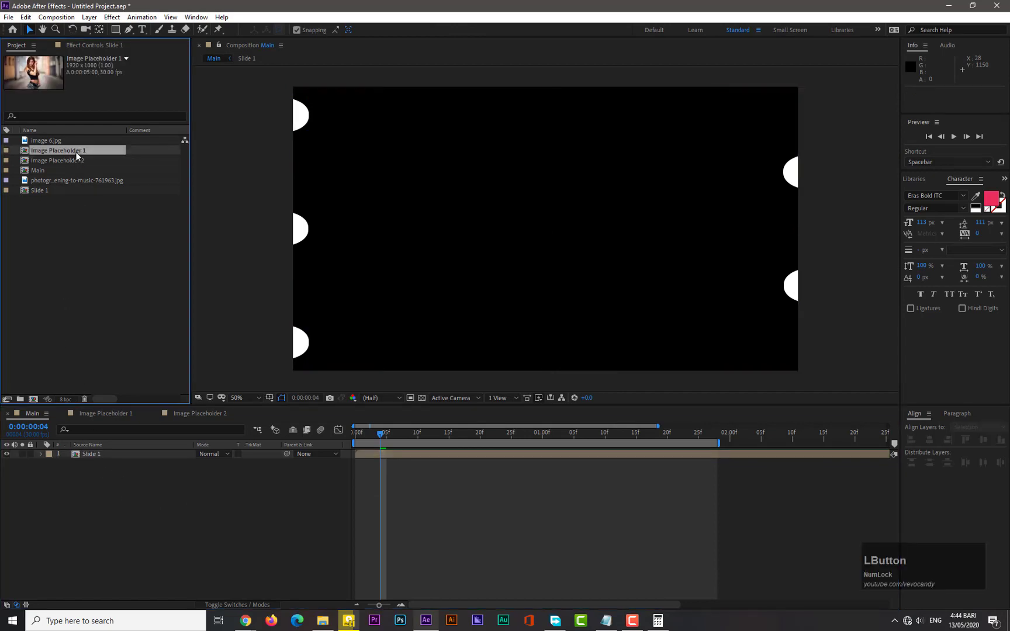
{"action": "left_click_drag", "start_coordinate": [74, 153], "coordinate": [100, 518]}
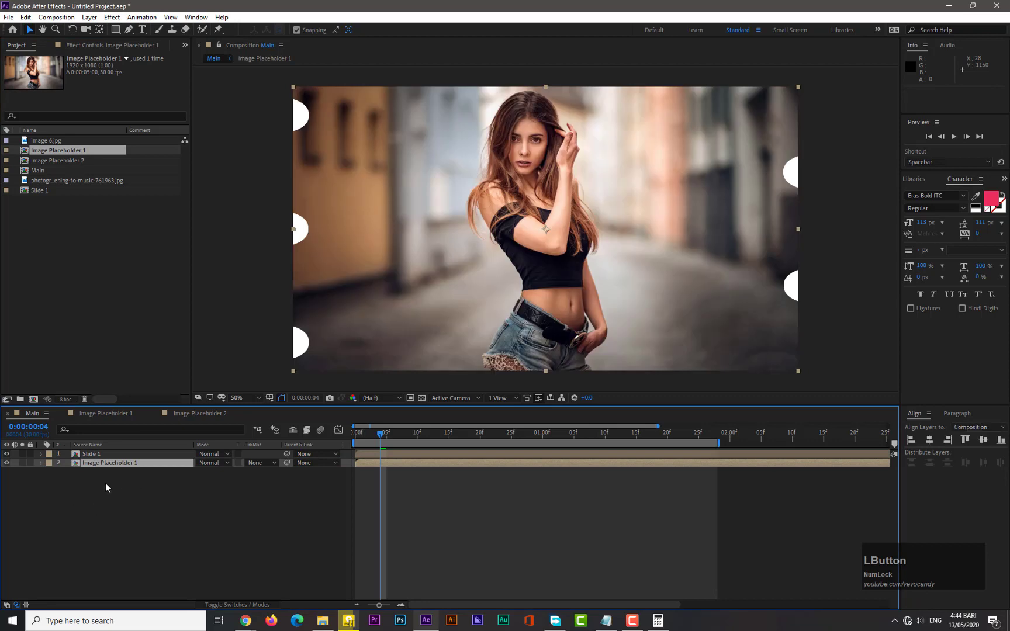
{"action": "left_click", "coordinate": [255, 462]}
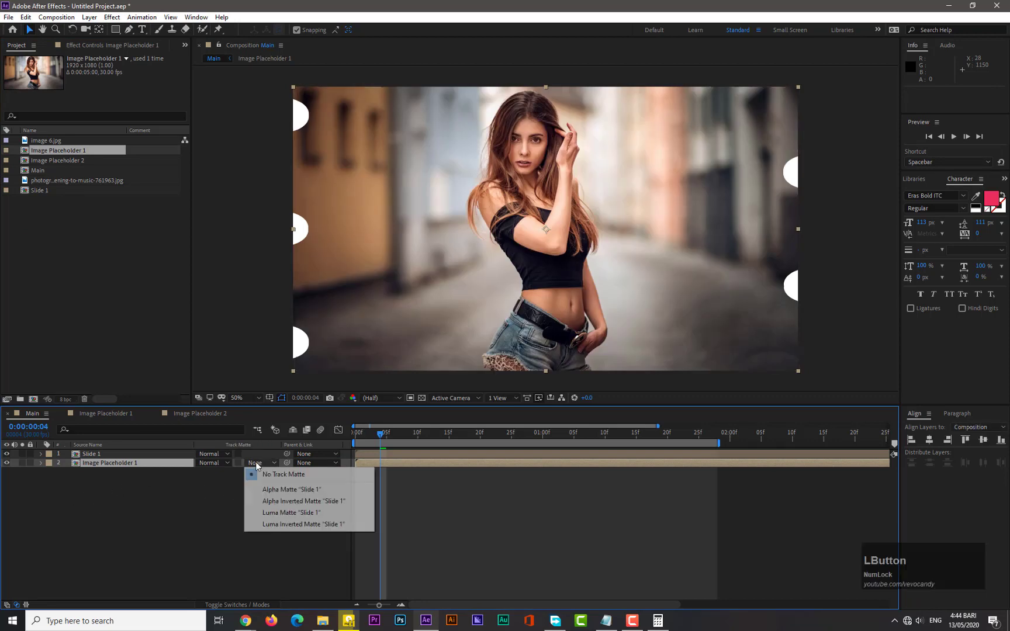
{"action": "left_click", "coordinate": [280, 490]}
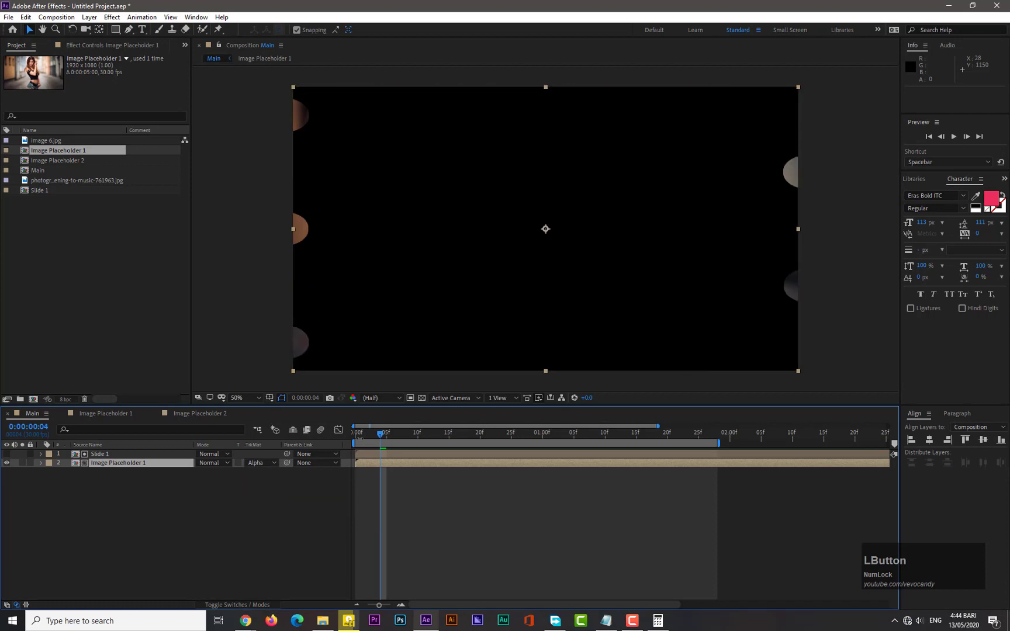
{"action": "left_click_drag", "start_coordinate": [380, 434], "coordinate": [344, 430]}
{"action": "key", "text": "KP_0"}
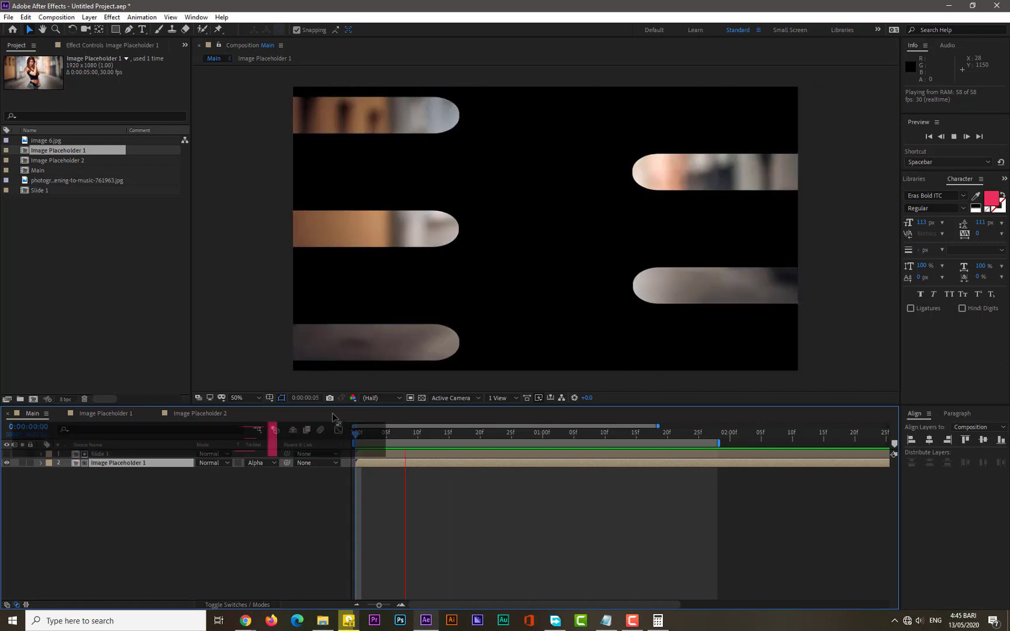
{"action": "left_click", "coordinate": [358, 435]}
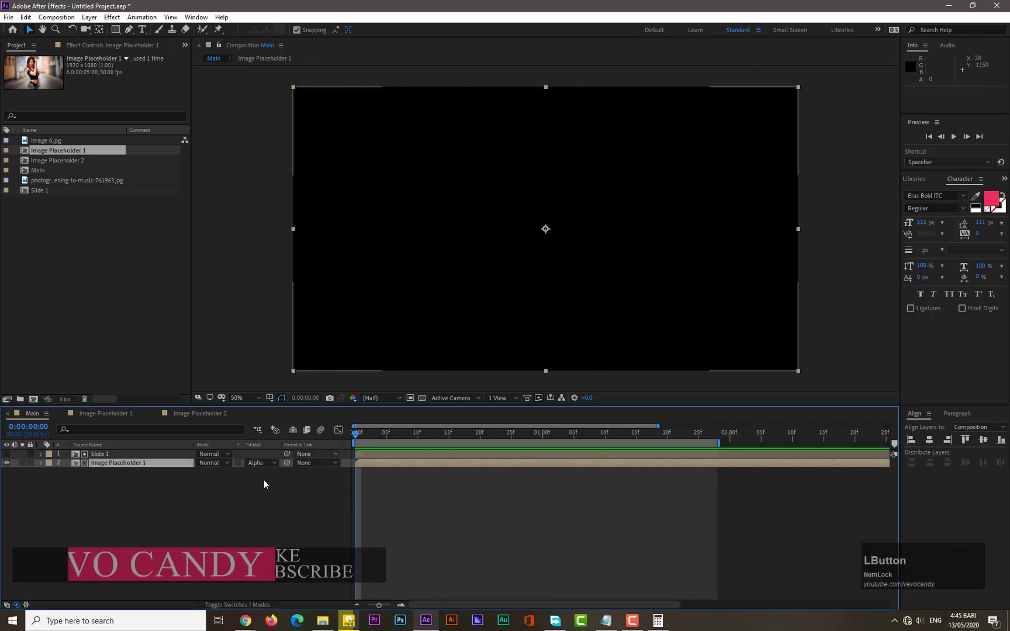
Duplicate the Slide 1 and Image Placeholder 1 layers and shift the upper pair to start at 0:00:00:15
{"action": "left_click_drag", "start_coordinate": [106, 475], "coordinate": [117, 453]}
{"action": "key", "text": "ctrl"}
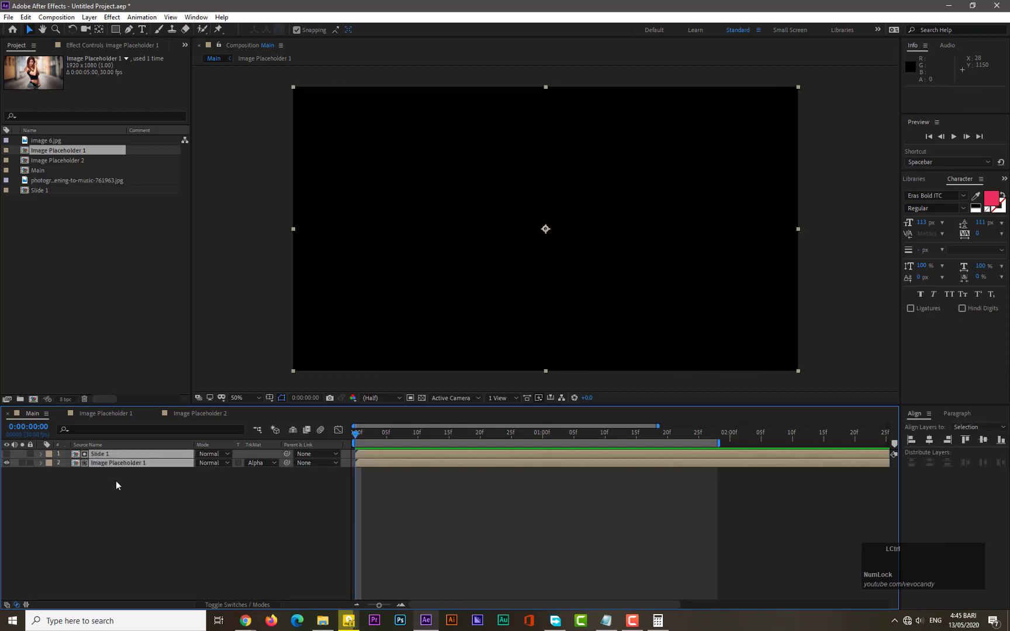
{"action": "key", "text": "ctrl+d"}
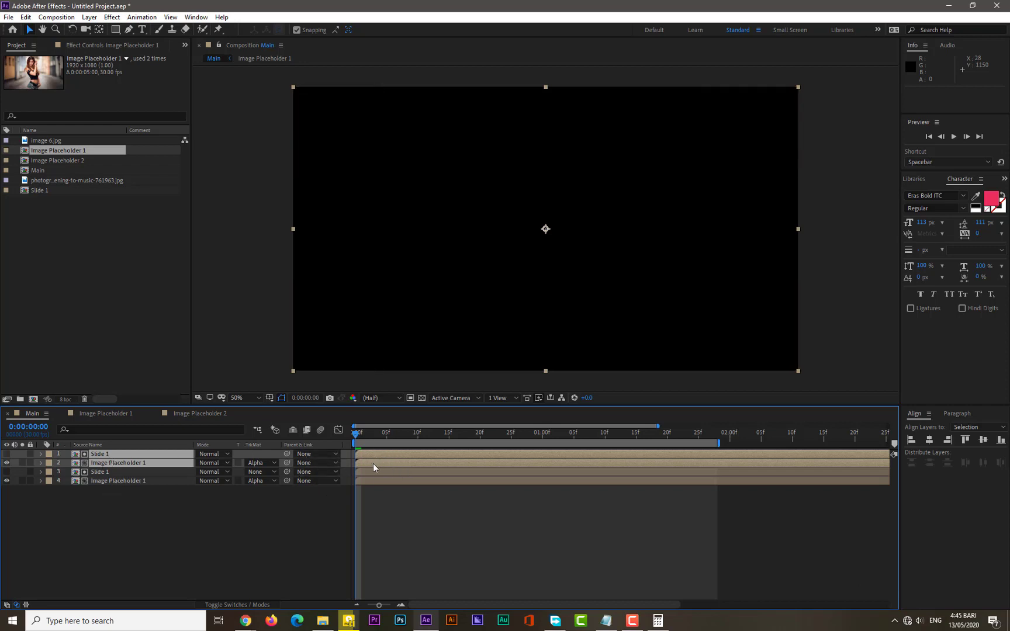
{"action": "left_click", "coordinate": [449, 433]}
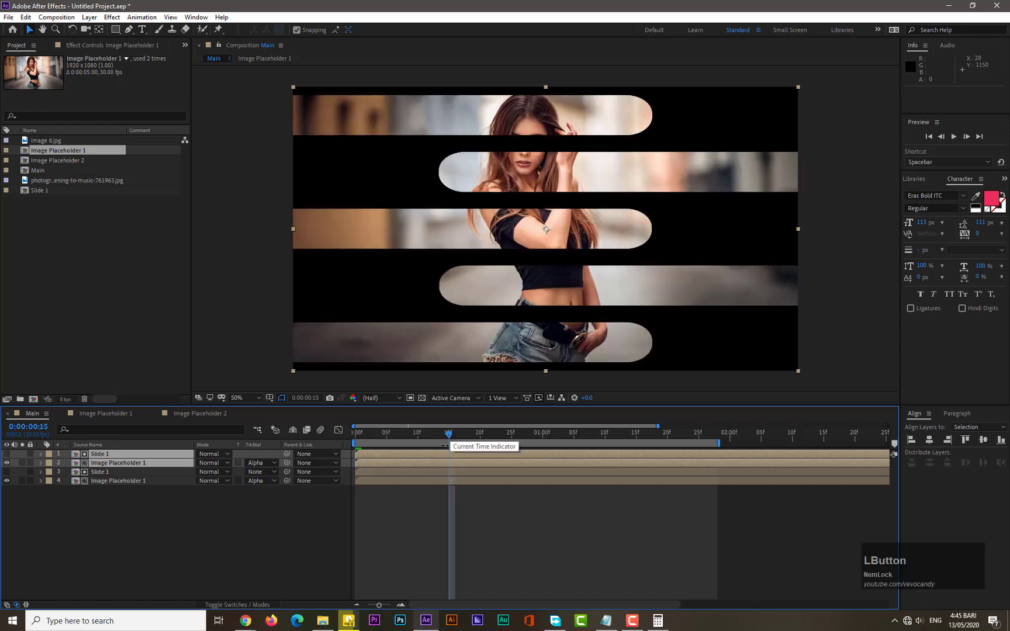
{"action": "left_click_drag", "start_coordinate": [417, 463], "coordinate": [506, 460]}
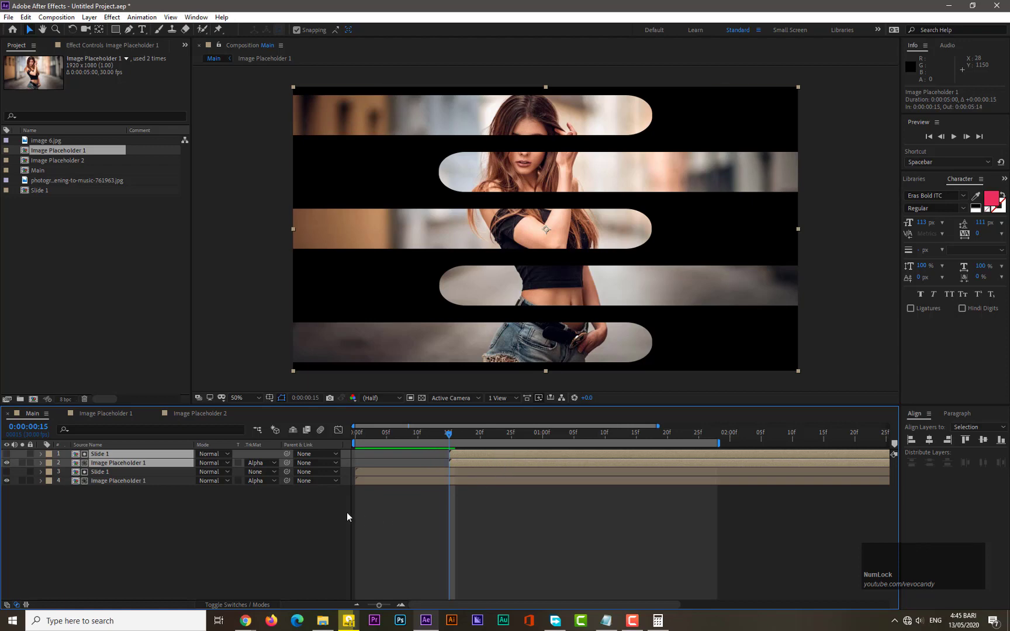
Shift the lower pair of Slide 1 and Image Placeholder 1 layers to start at 0:00:00:05
{"action": "left_click", "coordinate": [381, 491]}
{"action": "left_click", "coordinate": [383, 479]}
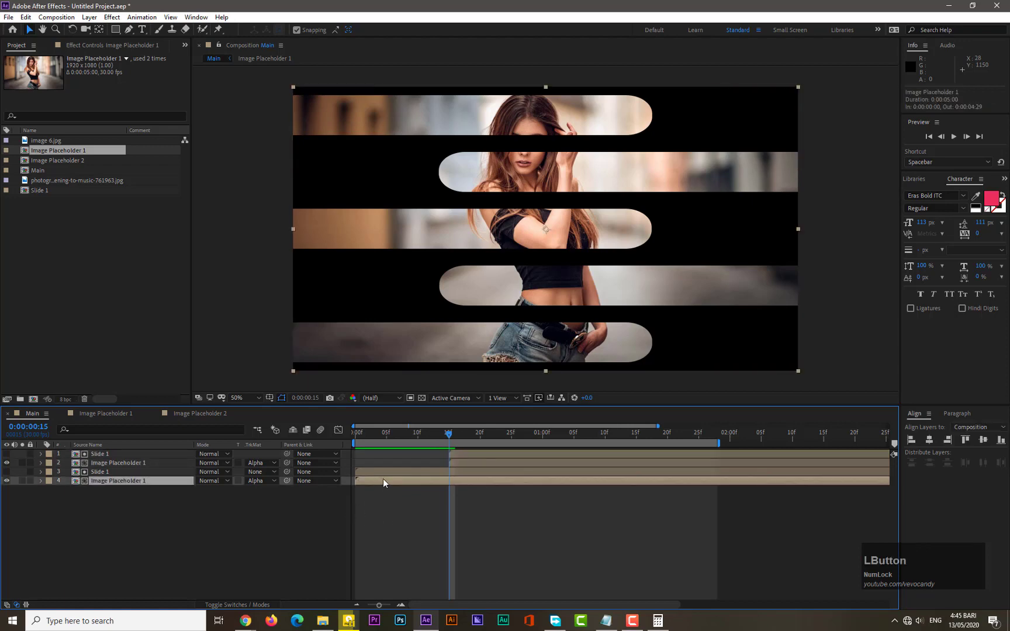
{"action": "left_click", "coordinate": [384, 471], "text": "ctrl"}
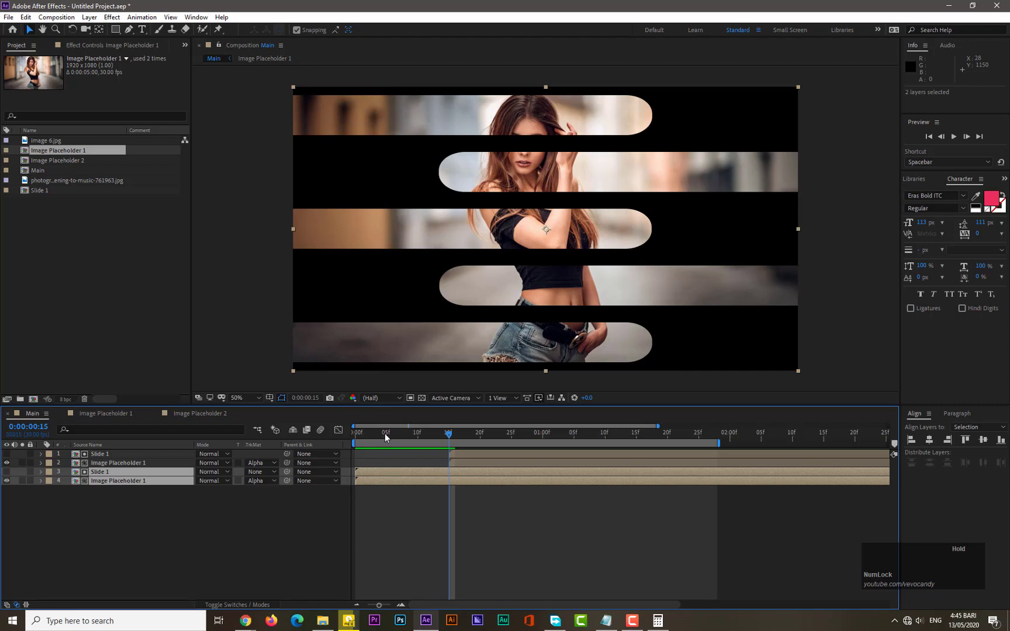
{"action": "left_click", "coordinate": [384, 433]}
{"action": "left_click_drag", "start_coordinate": [388, 480], "coordinate": [414, 479]}
{"action": "left_click", "coordinate": [147, 494]}
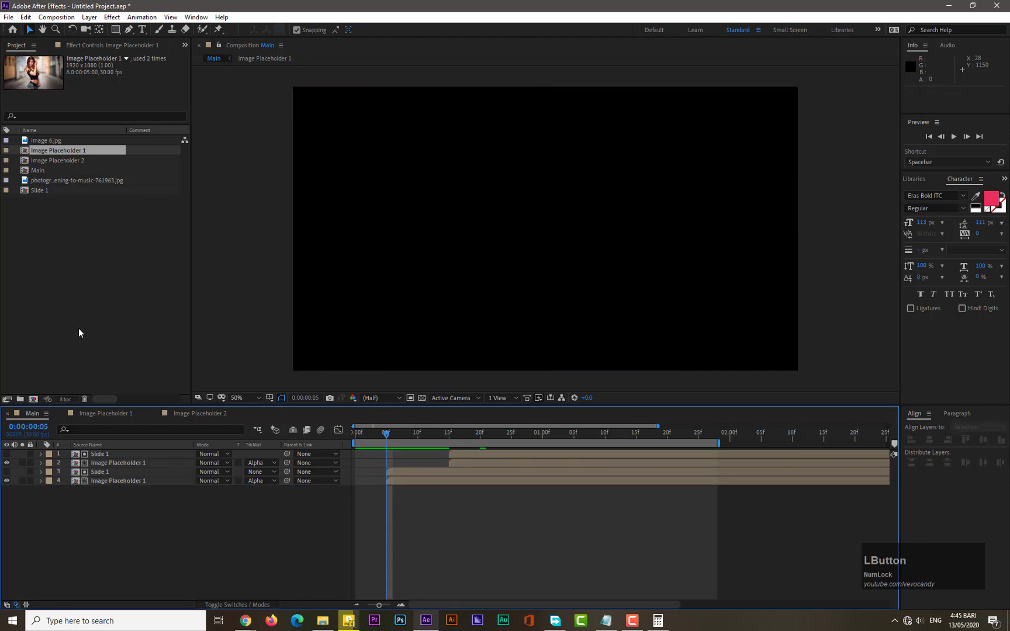
Add Image Placeholder 2 to the Main composition as the bottommost layer
{"action": "left_click", "coordinate": [65, 160]}
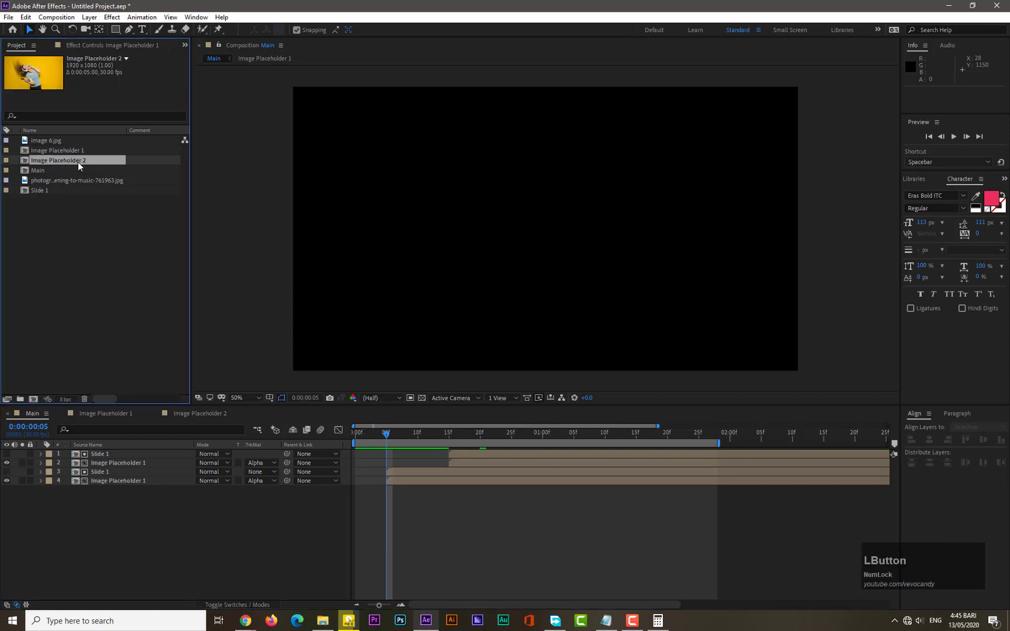
{"action": "left_click_drag", "start_coordinate": [87, 228], "coordinate": [142, 545]}
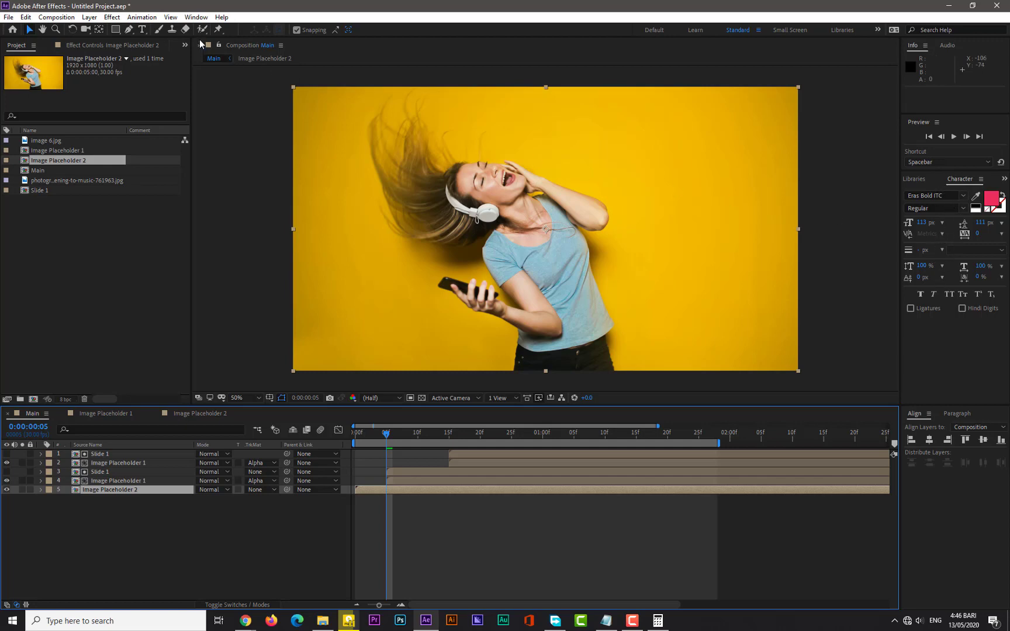
Find the Hue/Saturation effect and apply it to the lower Image Placeholder 1 layer
{"action": "left_click", "coordinate": [196, 18]}
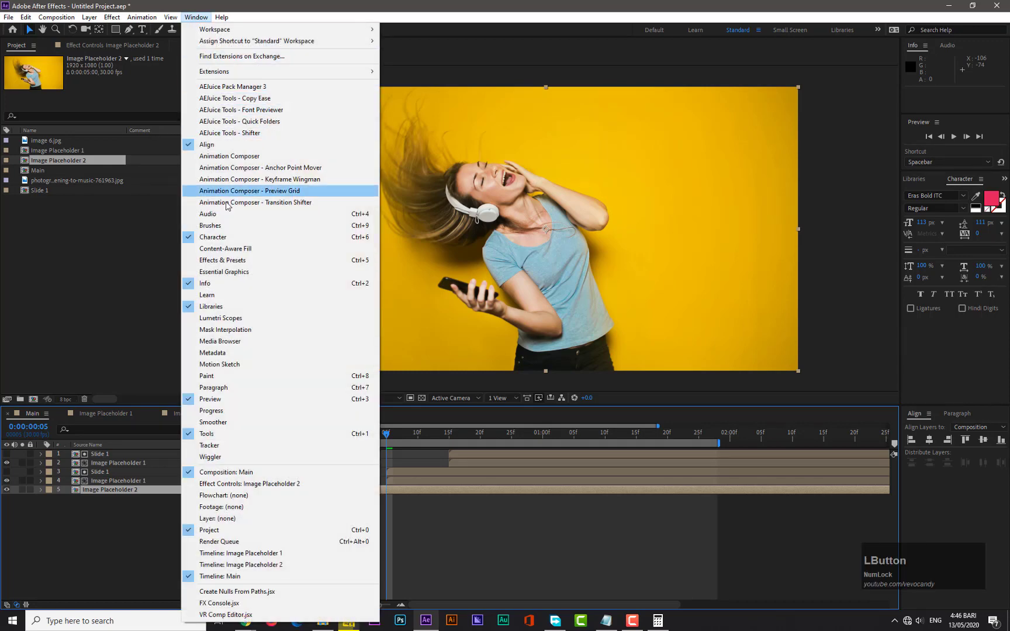
{"action": "left_click", "coordinate": [217, 266]}
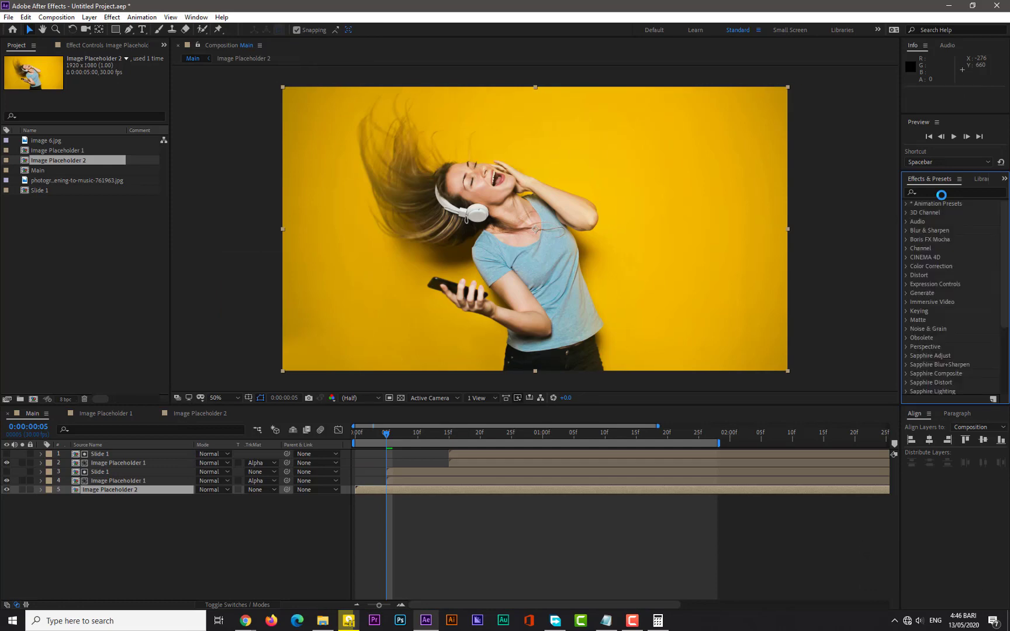
{"action": "left_click", "coordinate": [941, 193]}
{"action": "type", "text": "hue"}
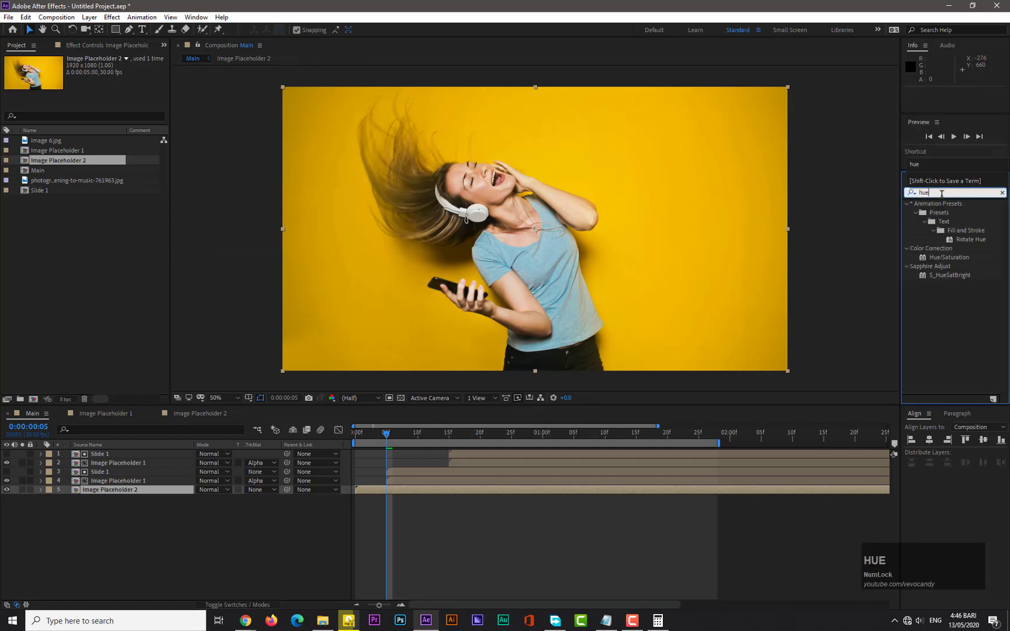
{"action": "left_click_drag", "start_coordinate": [956, 261], "coordinate": [156, 483]}
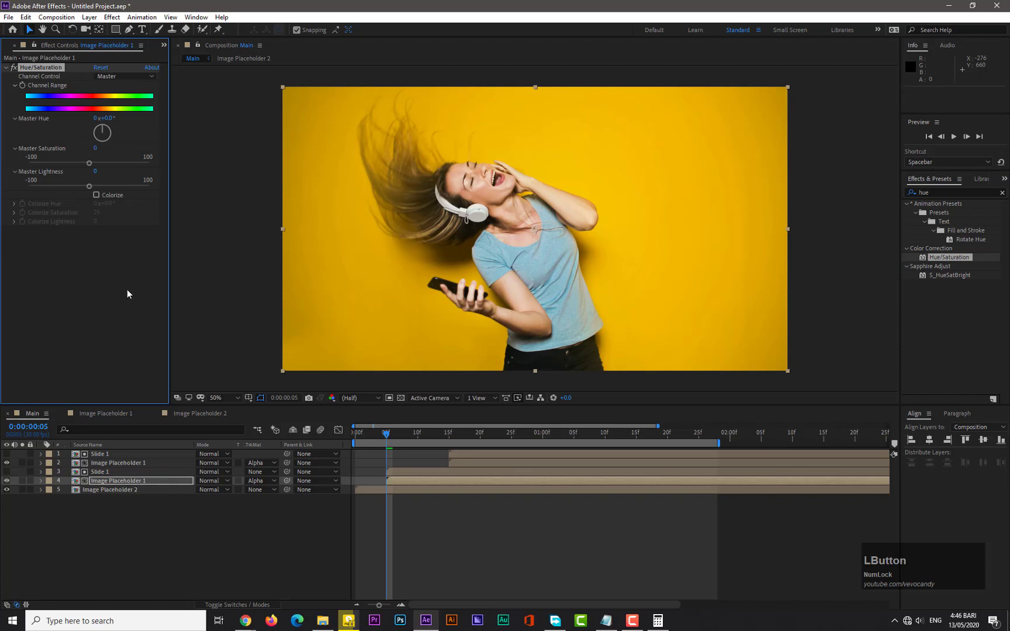
Set the lower Image Placeholder 1's Master Saturation to -76 and Master Lightness to -56, and preview the transition from the start
{"action": "left_click_drag", "start_coordinate": [418, 442], "coordinate": [474, 442]}
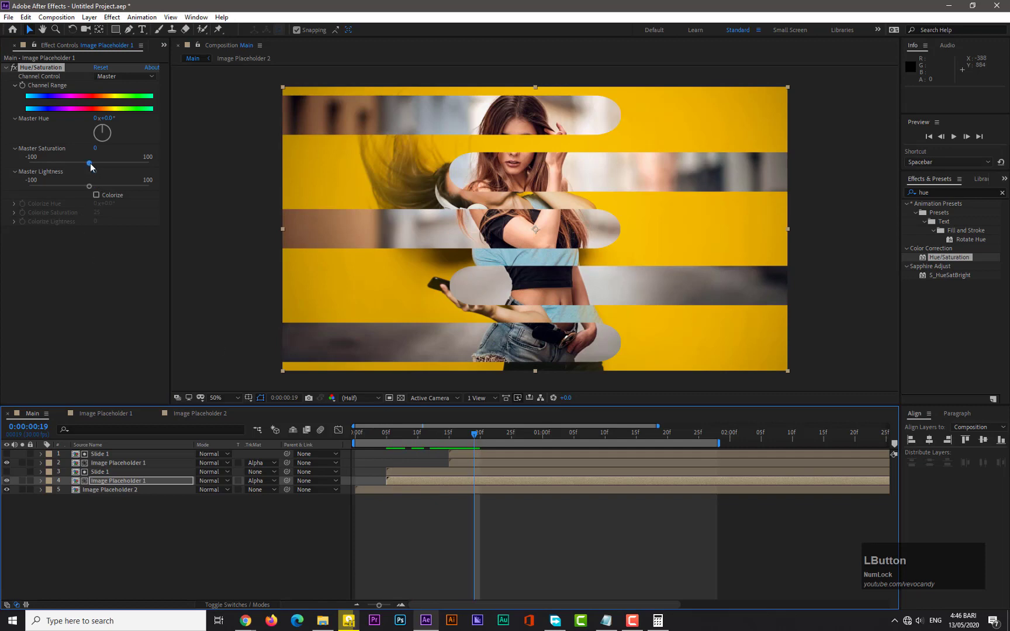
{"action": "left_click_drag", "start_coordinate": [90, 163], "coordinate": [57, 193]}
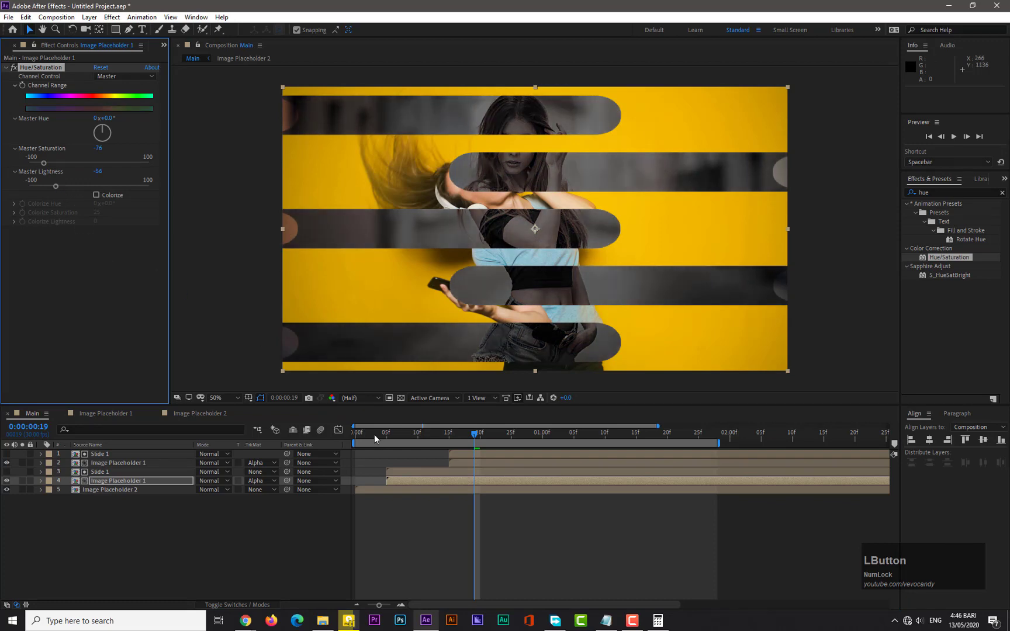
{"action": "left_click_drag", "start_coordinate": [374, 434], "coordinate": [347, 435]}
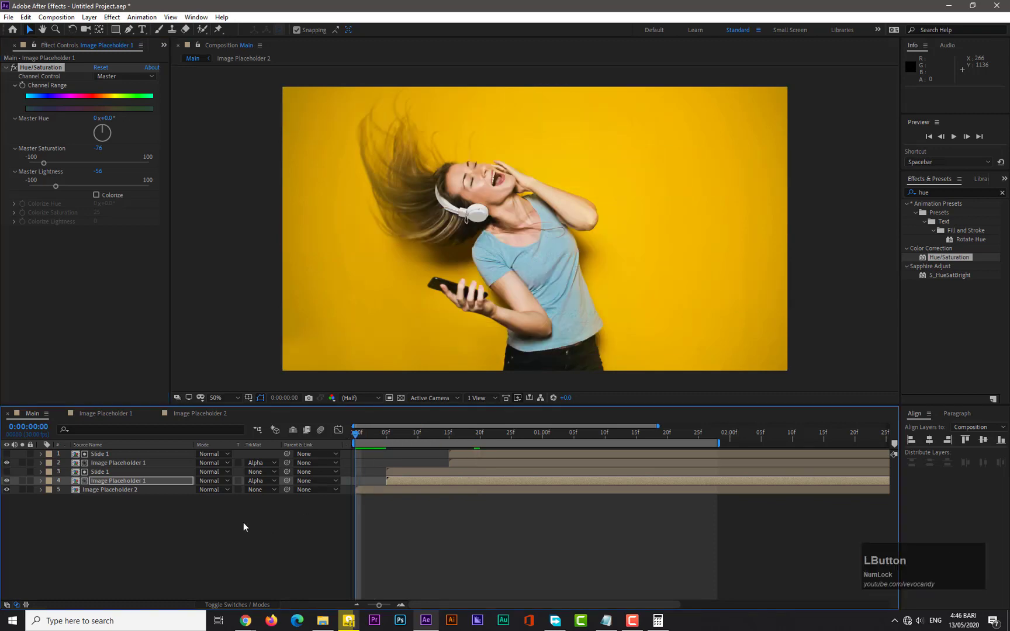
{"action": "key", "text": "KP_0"}
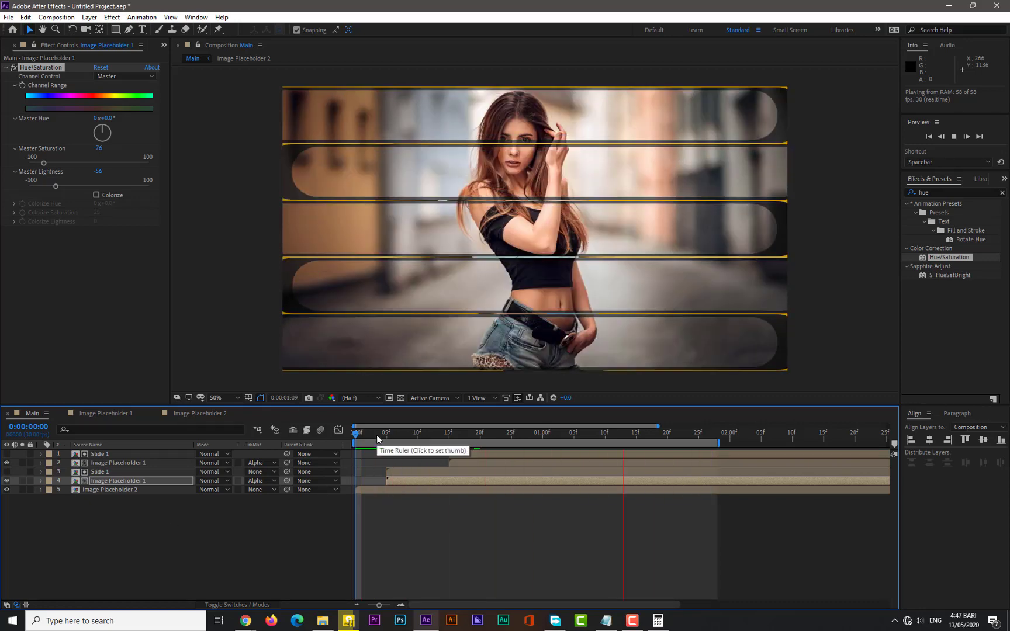
{"action": "left_click", "coordinate": [376, 434]}
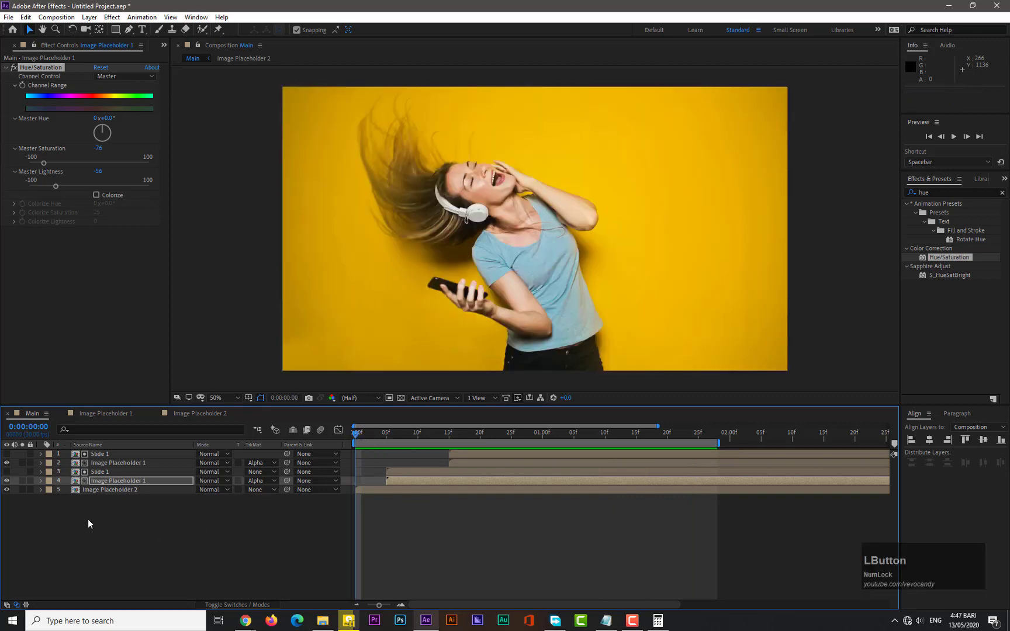
Create an empty text layer in the Main composition and pre-compose it as "Text Placeholder"
{"action": "right_click", "coordinate": [127, 504]}
{"action": "mouse_move", "coordinate": [150, 389]}
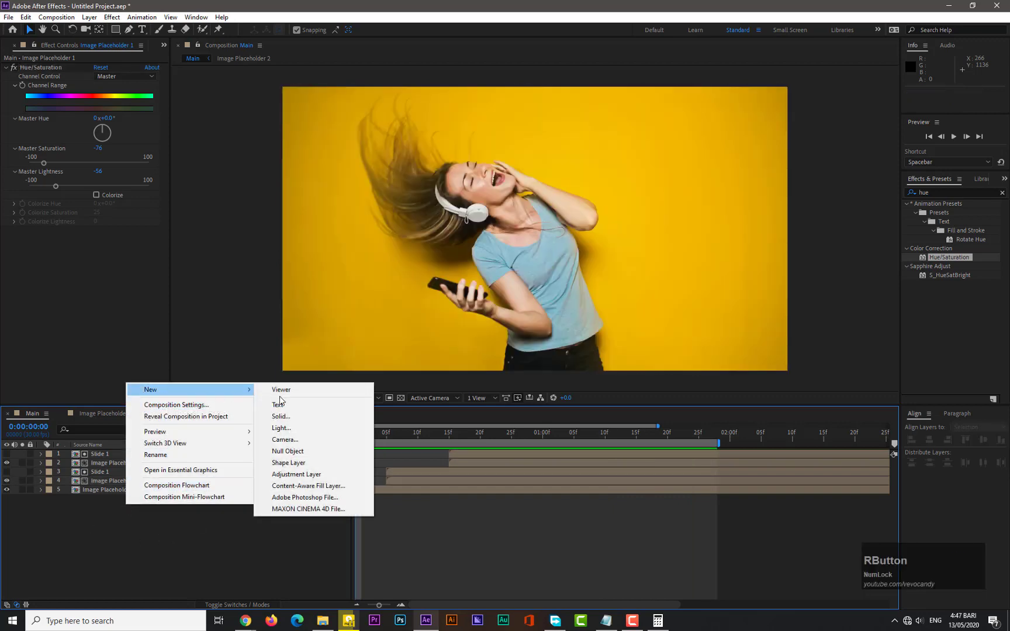
{"action": "left_click", "coordinate": [282, 409]}
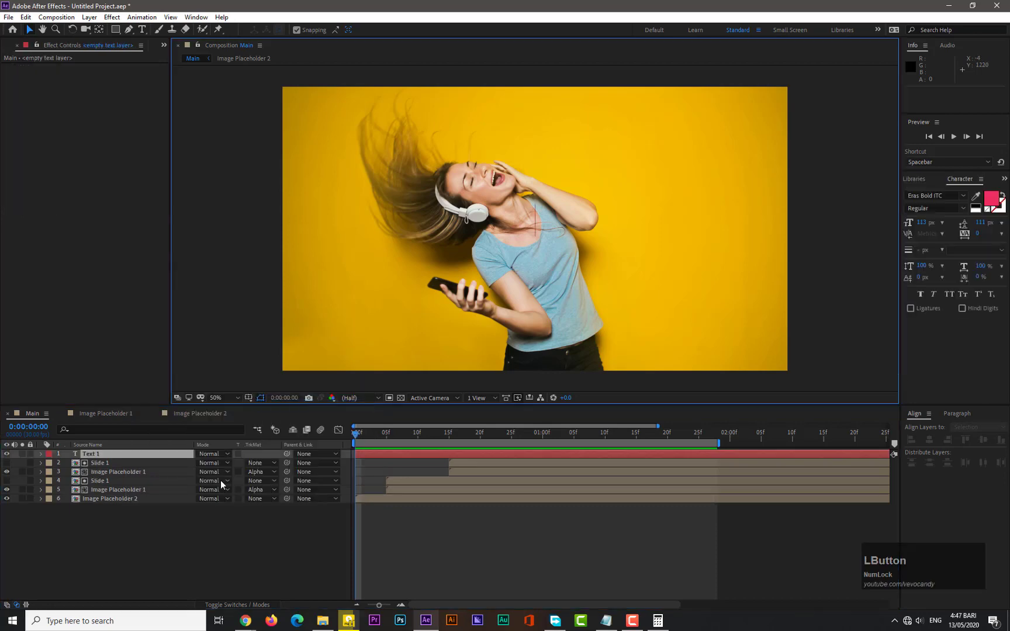
{"action": "right_click", "coordinate": [119, 459]}
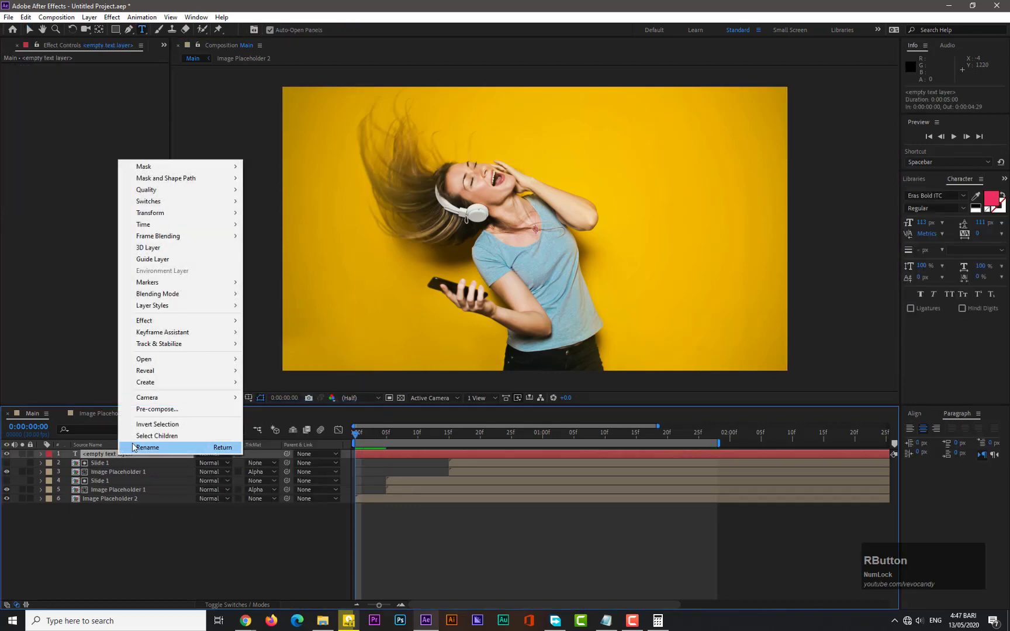
{"action": "left_click", "coordinate": [155, 410]}
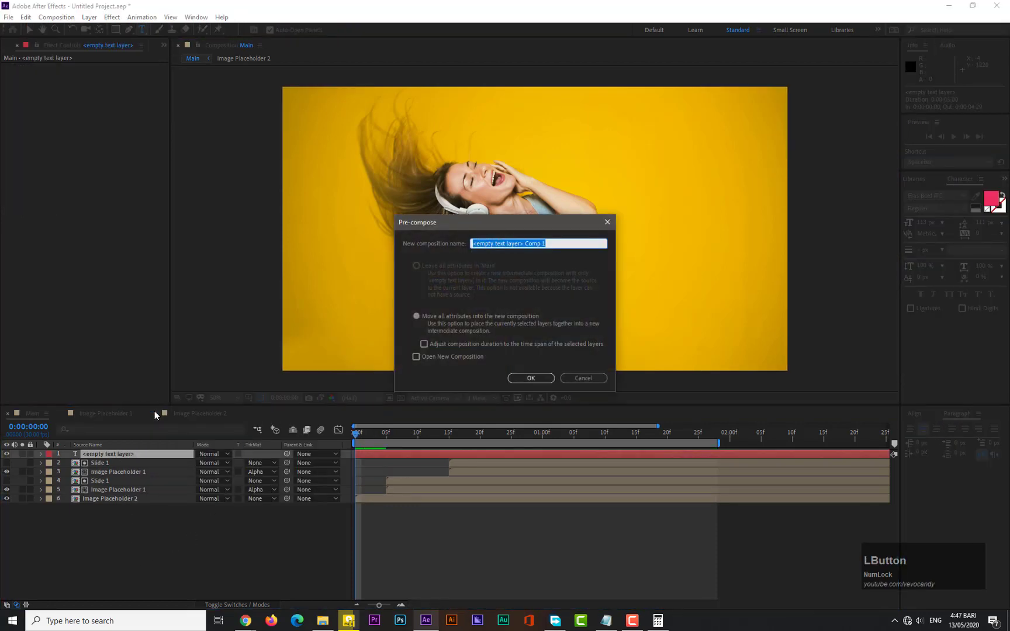
{"action": "type", "text": "Text"}
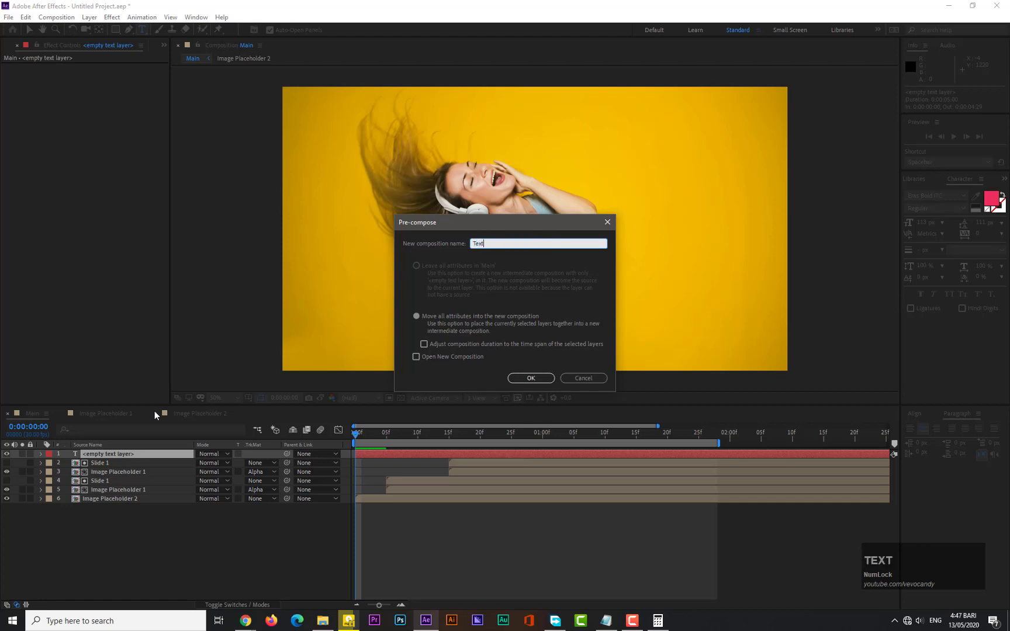
{"action": "type", "text": " Placeholder"}
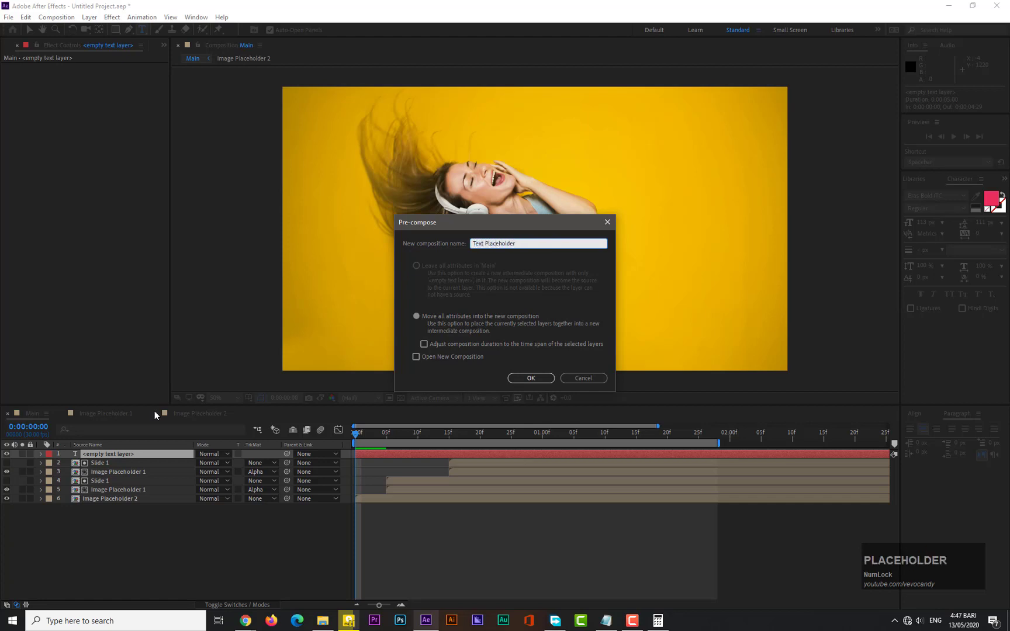
{"action": "left_click", "coordinate": [531, 378]}
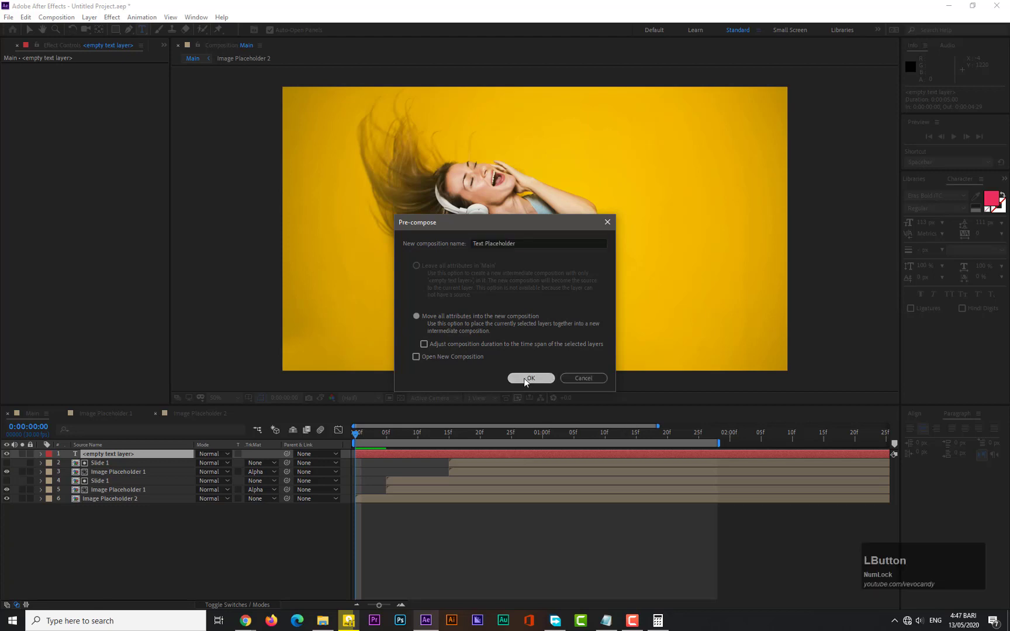
Open the Text Placeholder composition and enter "Vevo Candy" in its empty text layer
{"action": "double_click", "coordinate": [114, 453]}
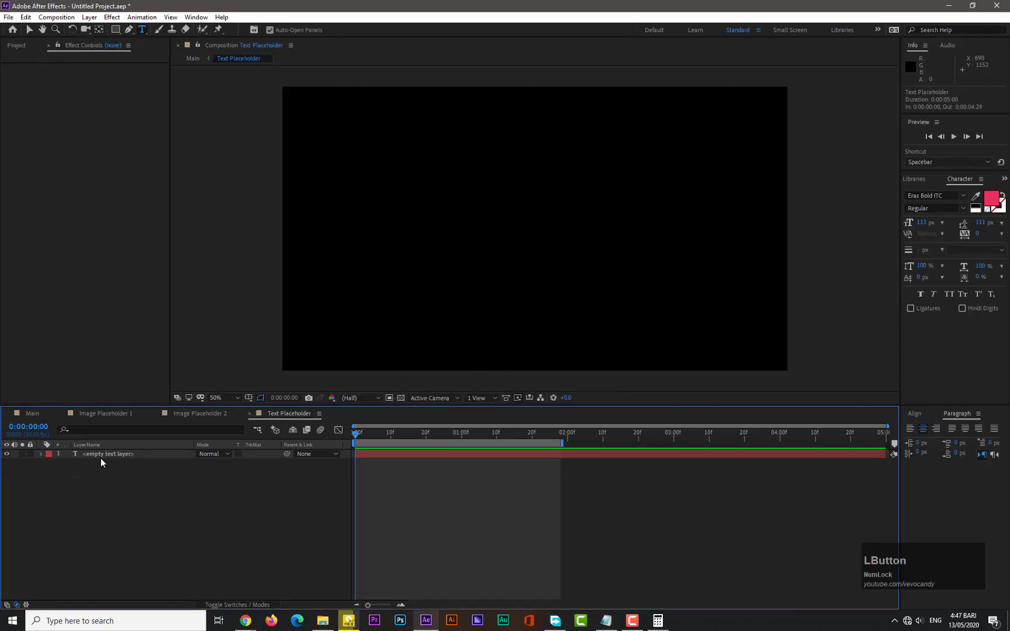
{"action": "right_click", "coordinate": [103, 453]}
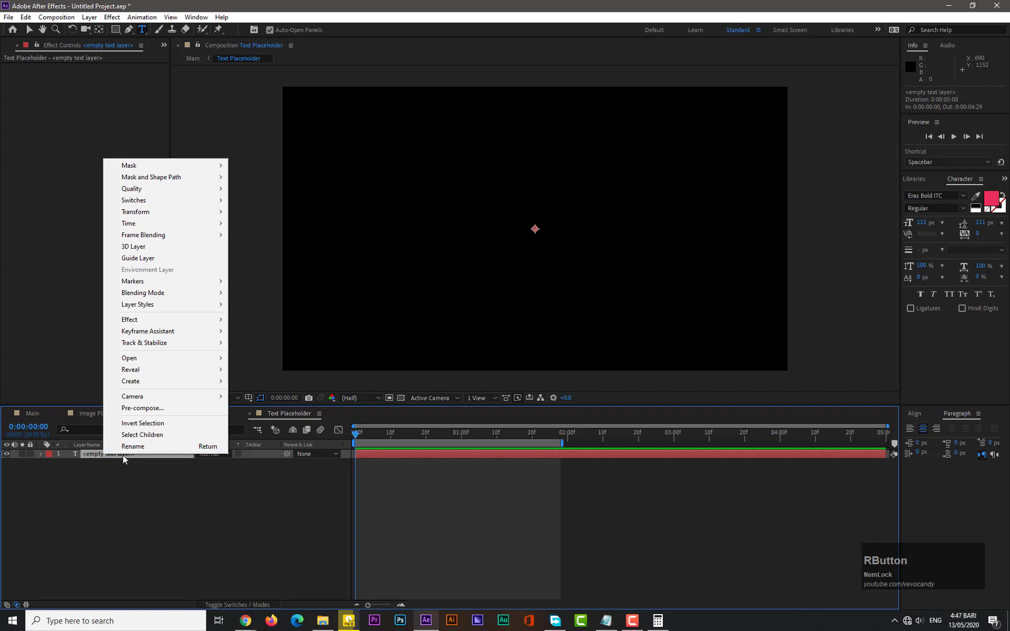
{"action": "left_click", "coordinate": [124, 455]}
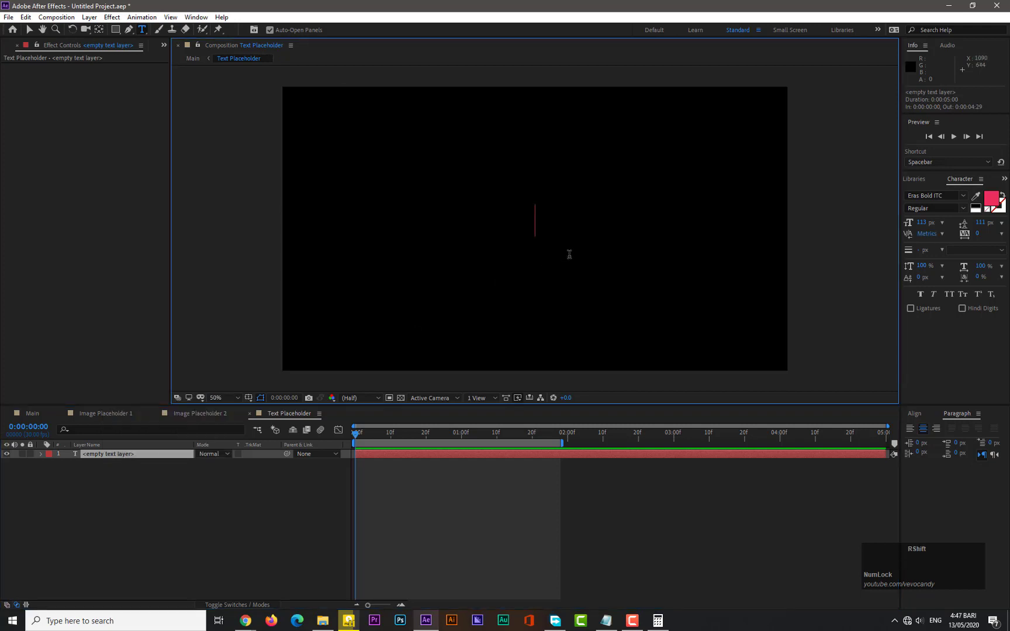
{"action": "type", "text": "Vevo Candy"}
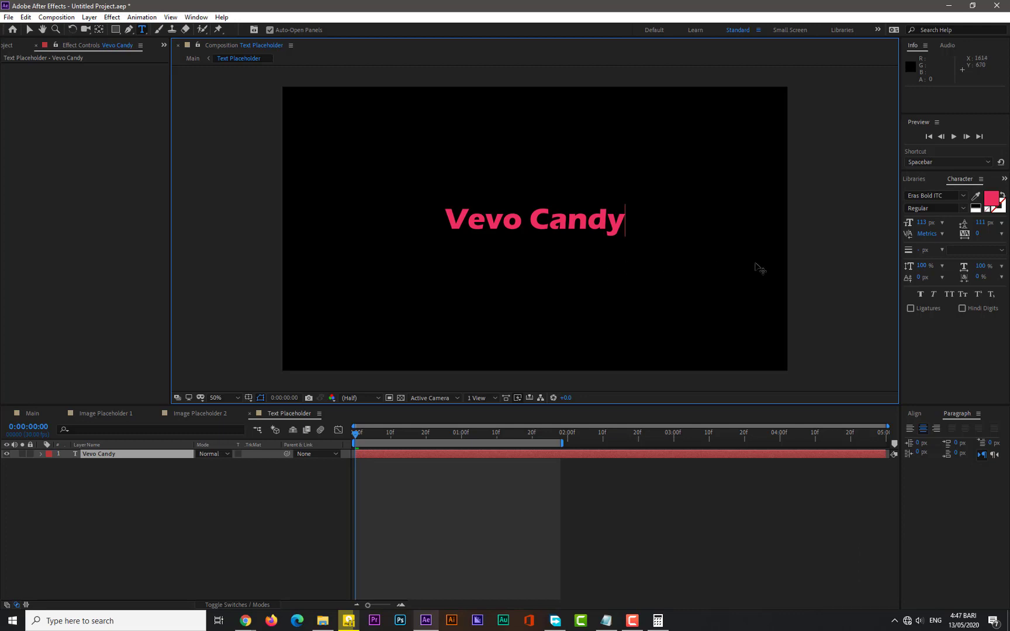
Change the font of the whole Vevo Candy text to Century Schoolbook
{"action": "key", "text": "ctrl+a"}
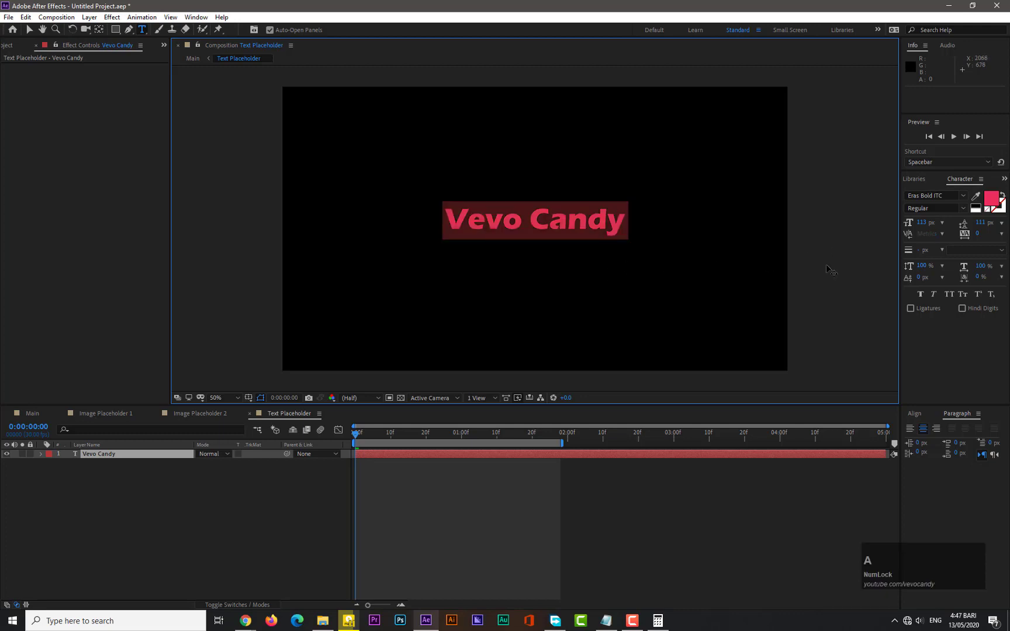
{"action": "left_click", "coordinate": [962, 197]}
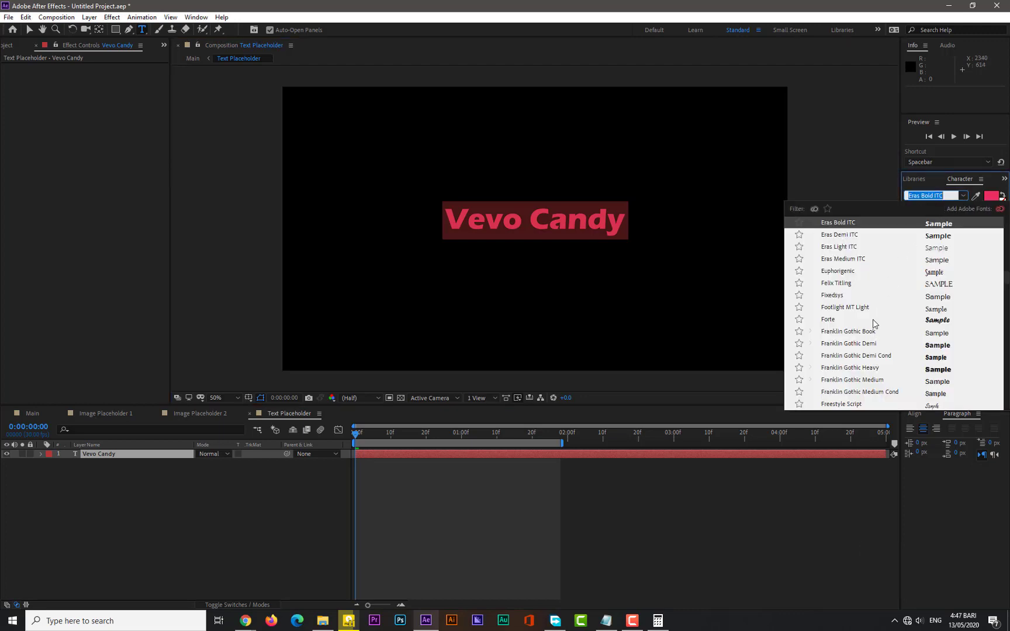
{"action": "scroll", "coordinate": [864, 287], "scroll_direction": "up", "scroll_amount": 5}
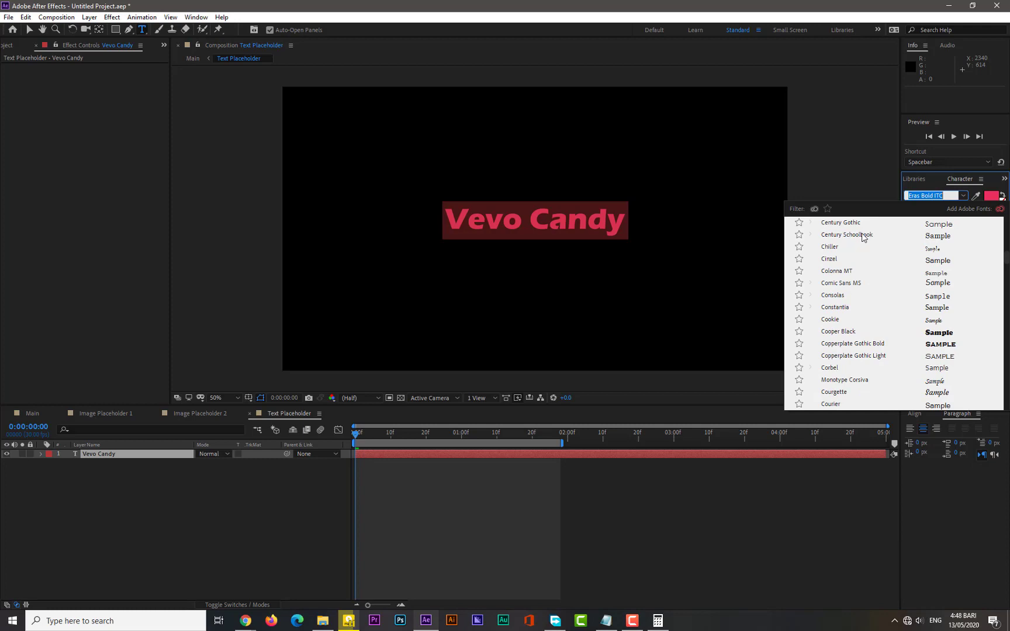
{"action": "left_click", "coordinate": [861, 234]}
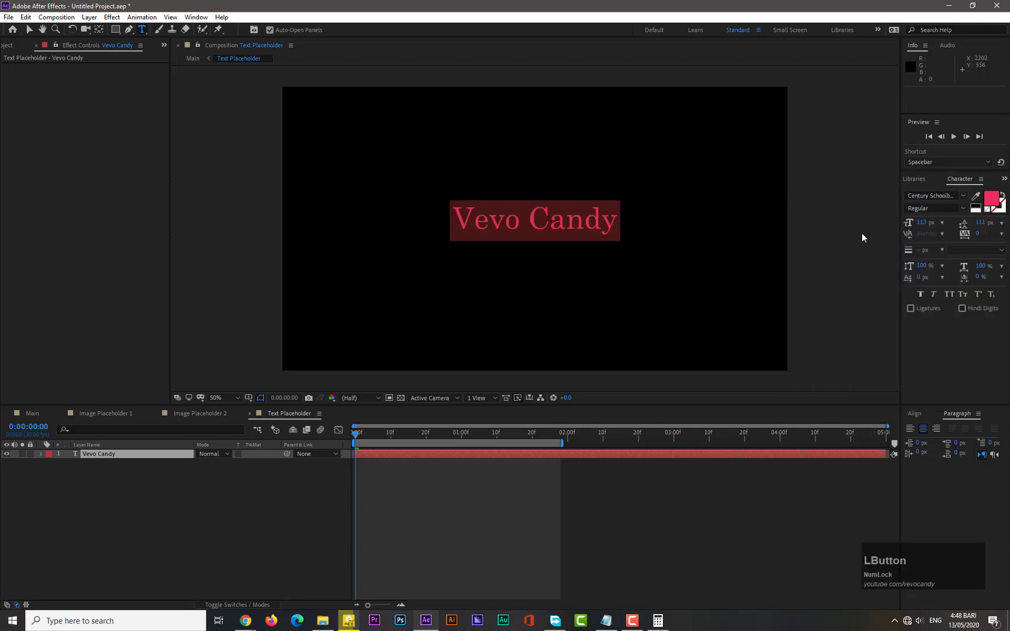
{"action": "left_click", "coordinate": [230, 500]}
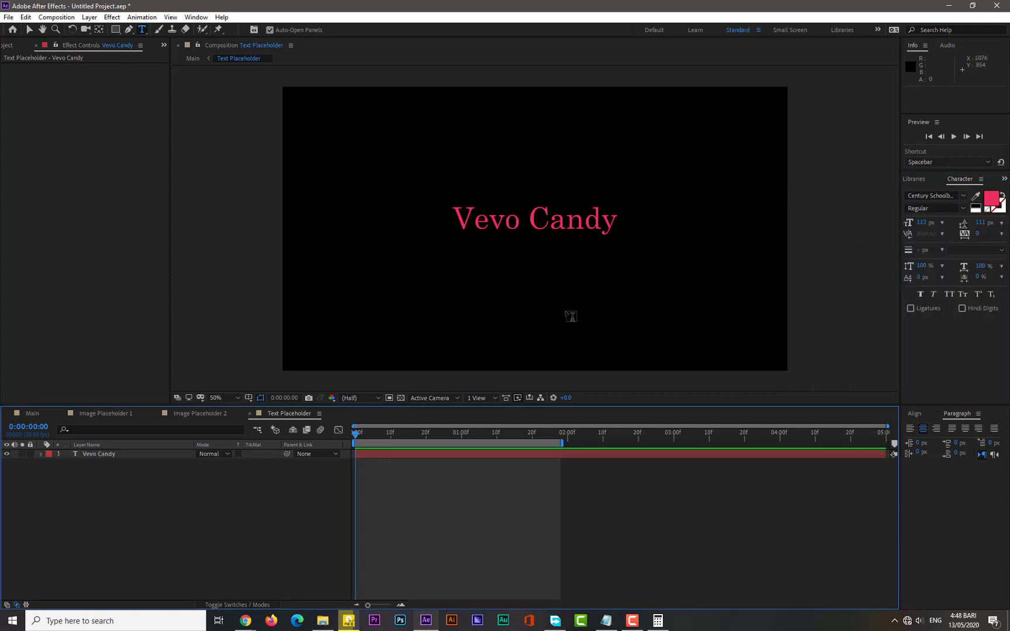
Replace the title text with "VEVO CANDY" in capital letters
{"action": "left_click", "coordinate": [571, 218]}
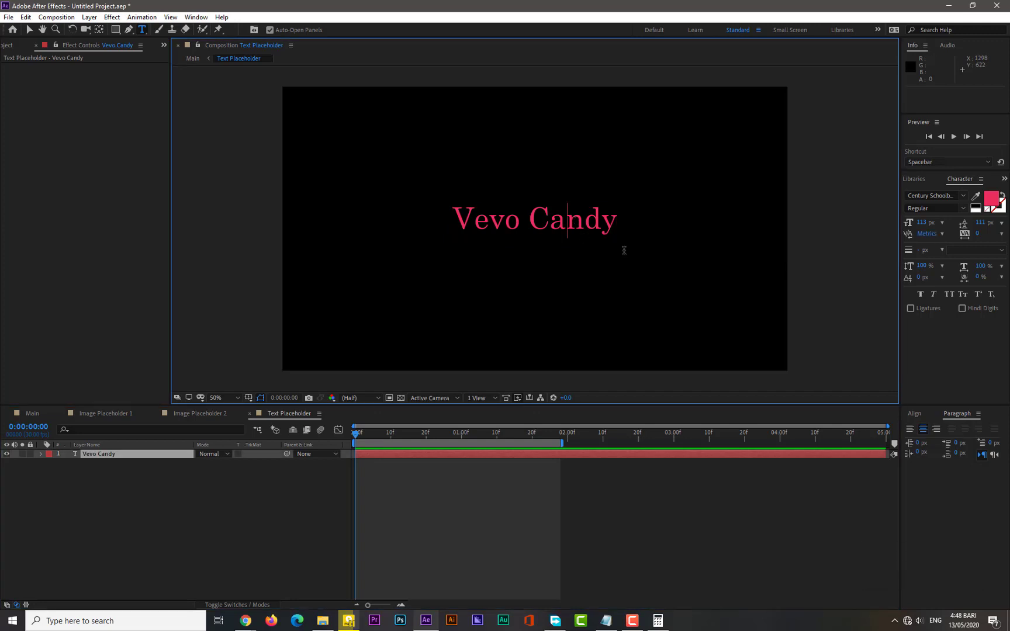
{"action": "key", "text": "ctrl+a"}
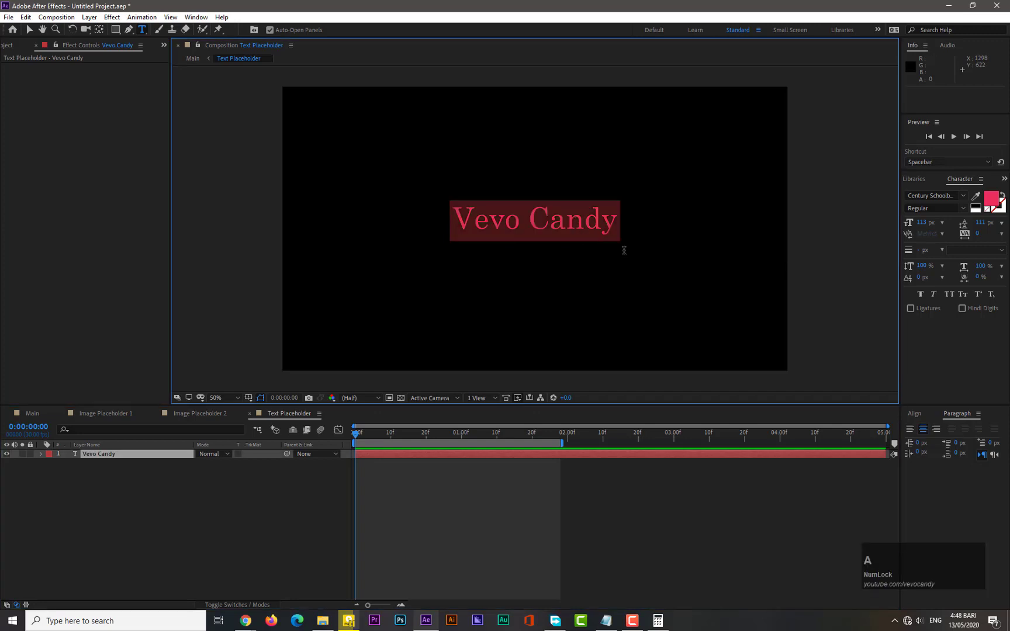
{"action": "type", "text": "VEVO "}
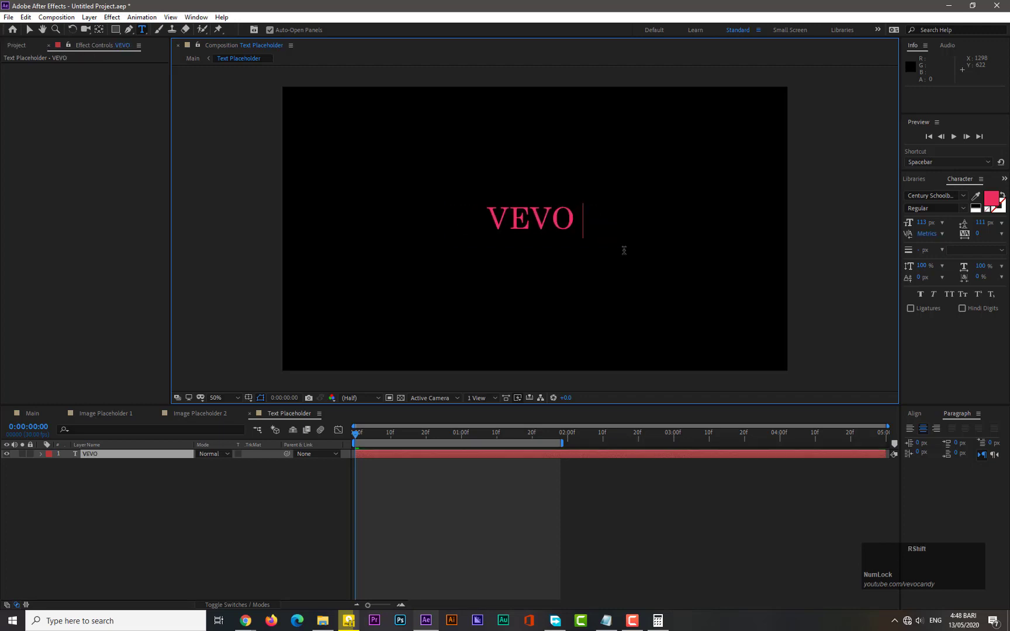
{"action": "type", "text": "CANDY"}
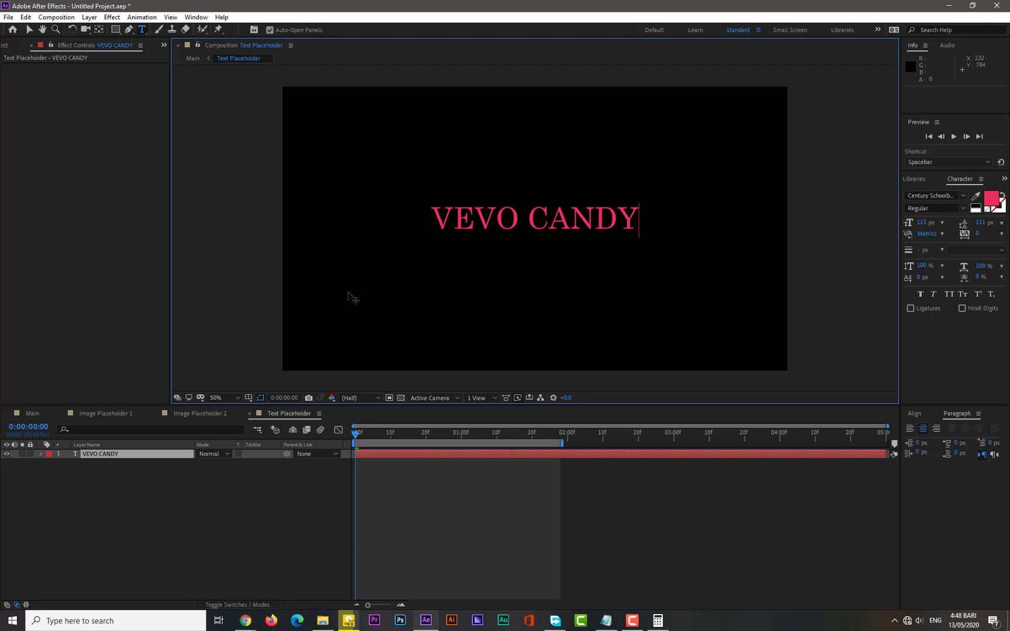
{"action": "left_click", "coordinate": [159, 506]}
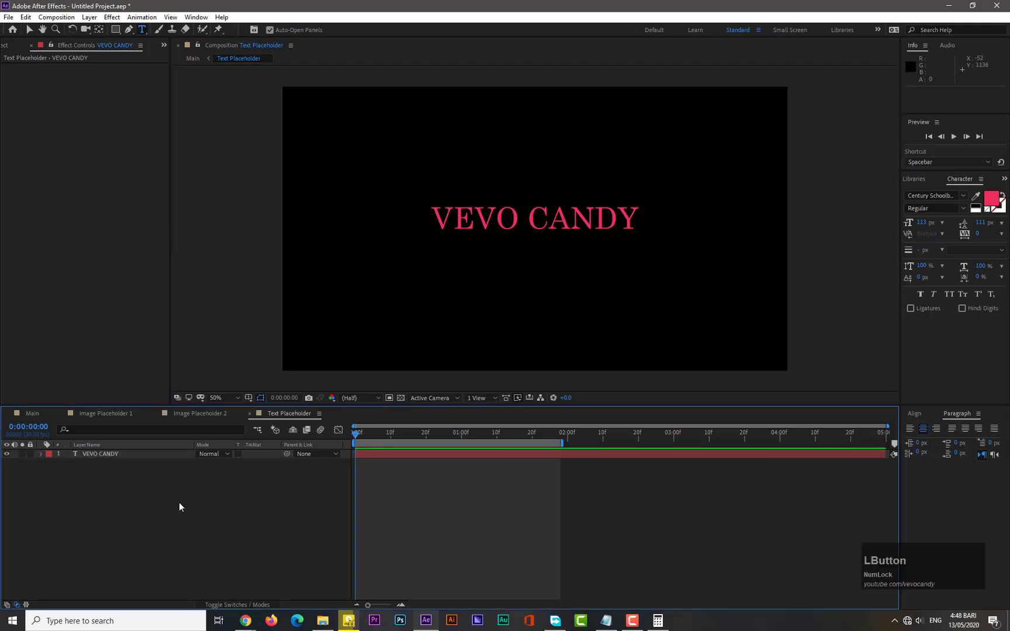
Resize the Text Placeholder composition to 1079 px wide and 454 px high
{"action": "key", "text": "ctrl"}
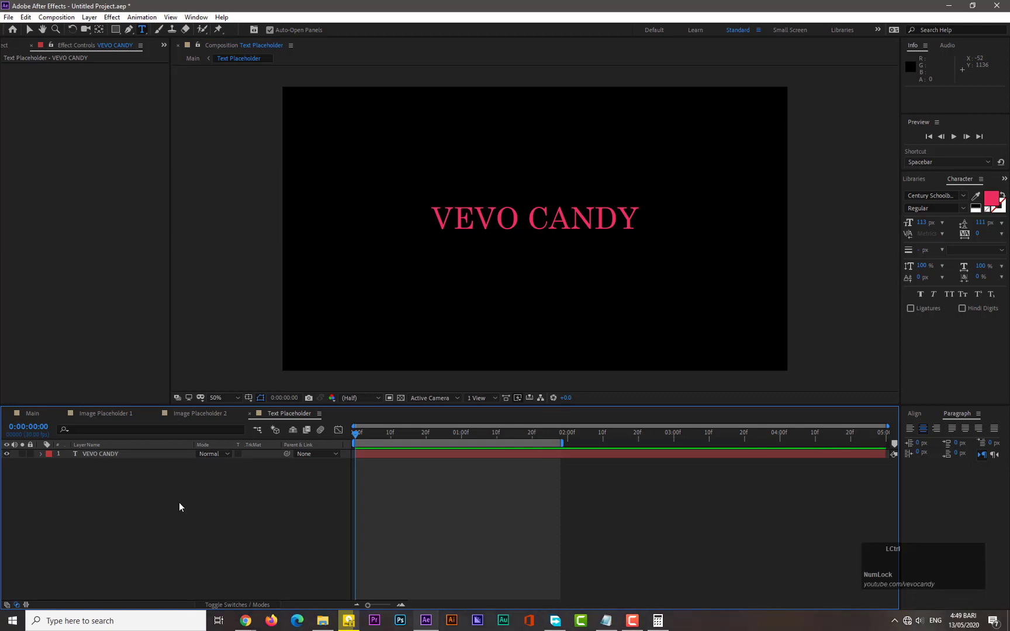
{"action": "key", "text": "ctrl+k"}
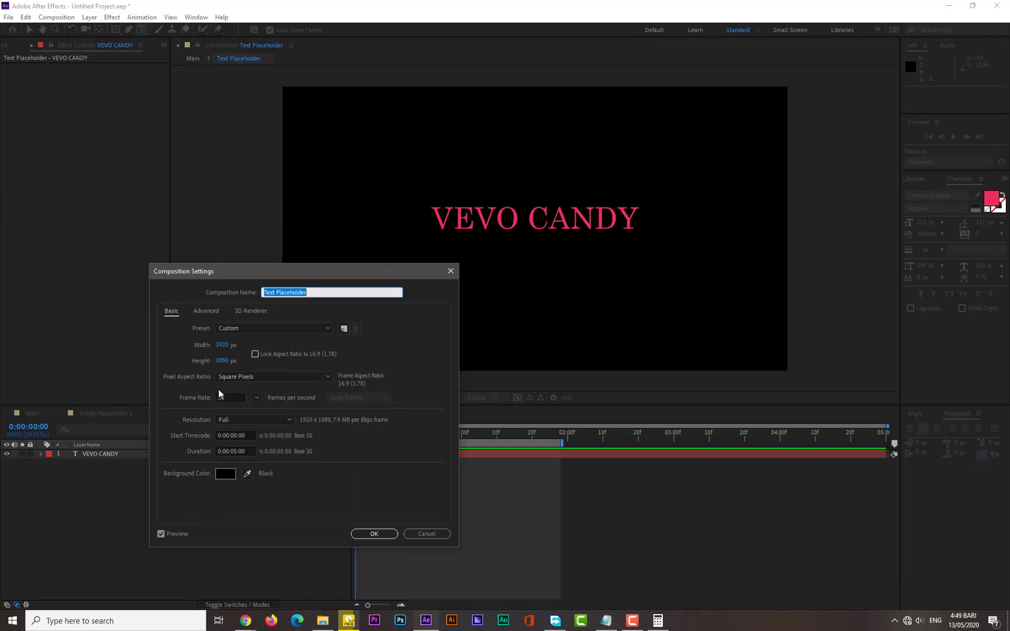
{"action": "left_click_drag", "start_coordinate": [222, 349], "coordinate": [74, 359]}
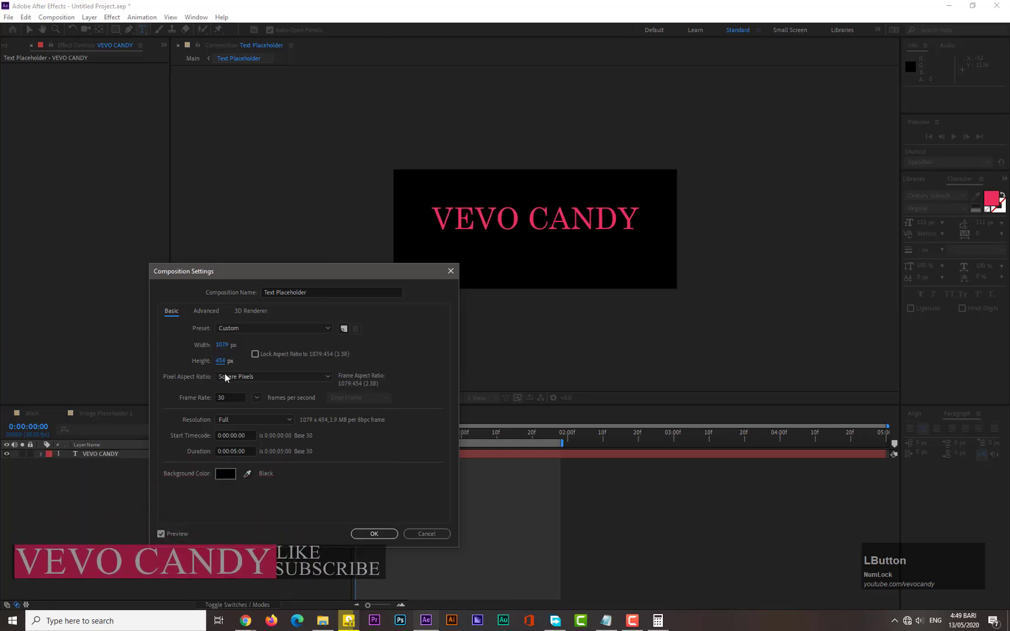
{"action": "left_click", "coordinate": [381, 535]}
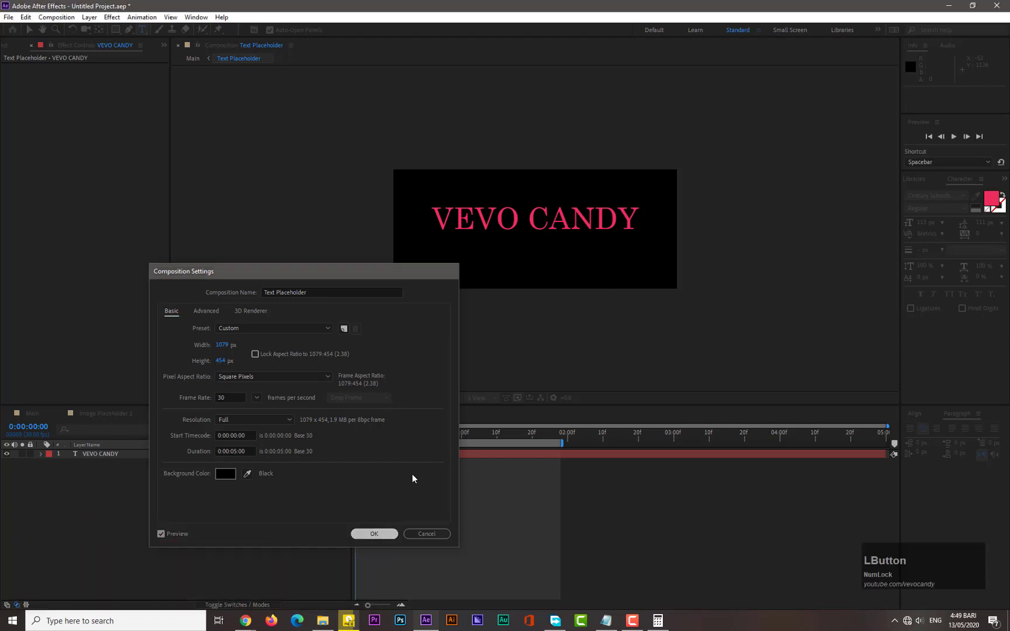
Reduce the font size of the whole VEVO CANDY text to 67 px
{"action": "left_click", "coordinate": [530, 236]}
{"action": "key", "text": "ctrl+a"}
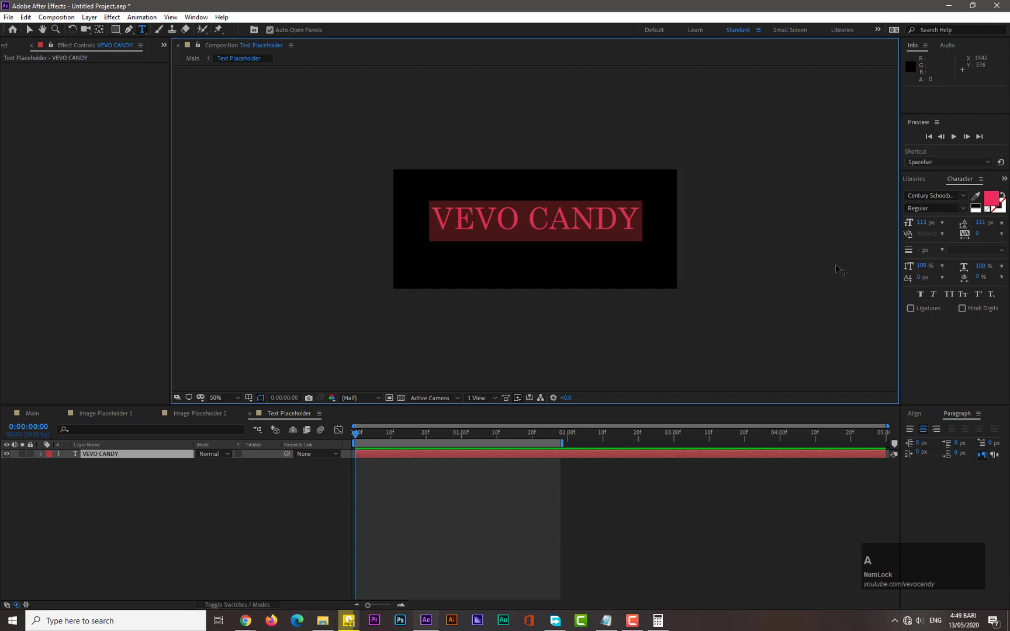
{"action": "left_click_drag", "start_coordinate": [923, 223], "coordinate": [893, 219]}
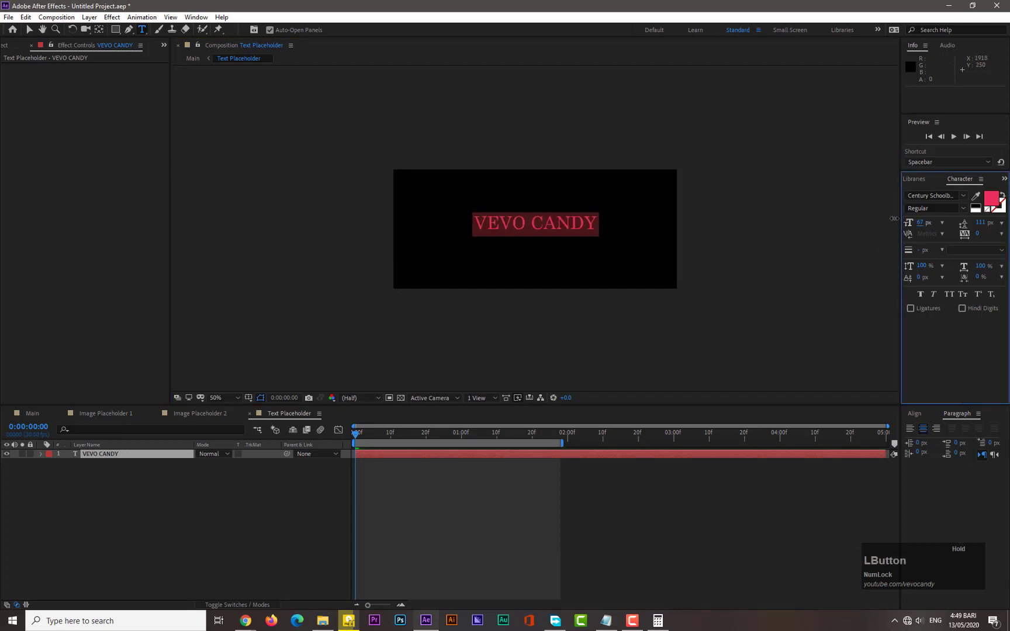
{"action": "left_click", "coordinate": [735, 274]}
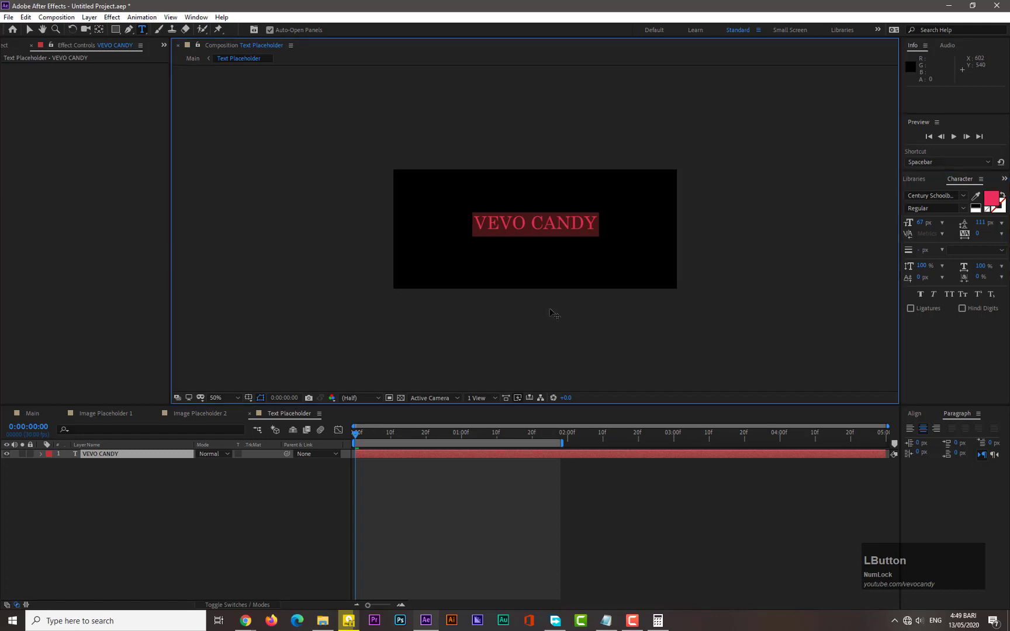
Reduce the width of the Text Placeholder composition to 668 px
{"action": "left_click", "coordinate": [182, 510]}
{"action": "key", "text": "ctrl+k"}
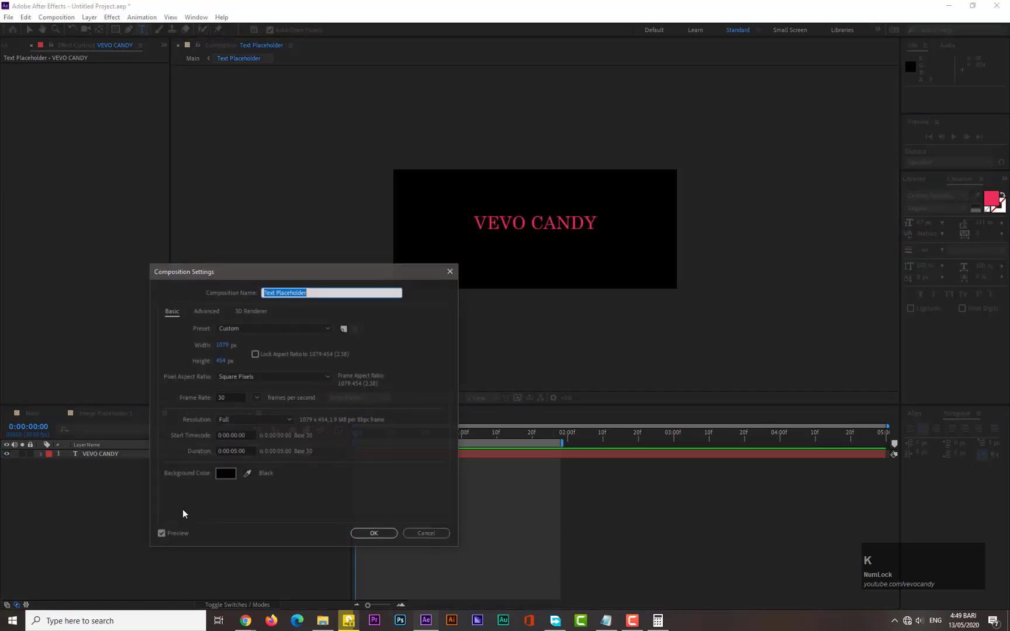
{"action": "left_click_drag", "start_coordinate": [225, 346], "coordinate": [160, 353]}
{"action": "left_click_drag", "start_coordinate": [223, 346], "coordinate": [142, 350]}
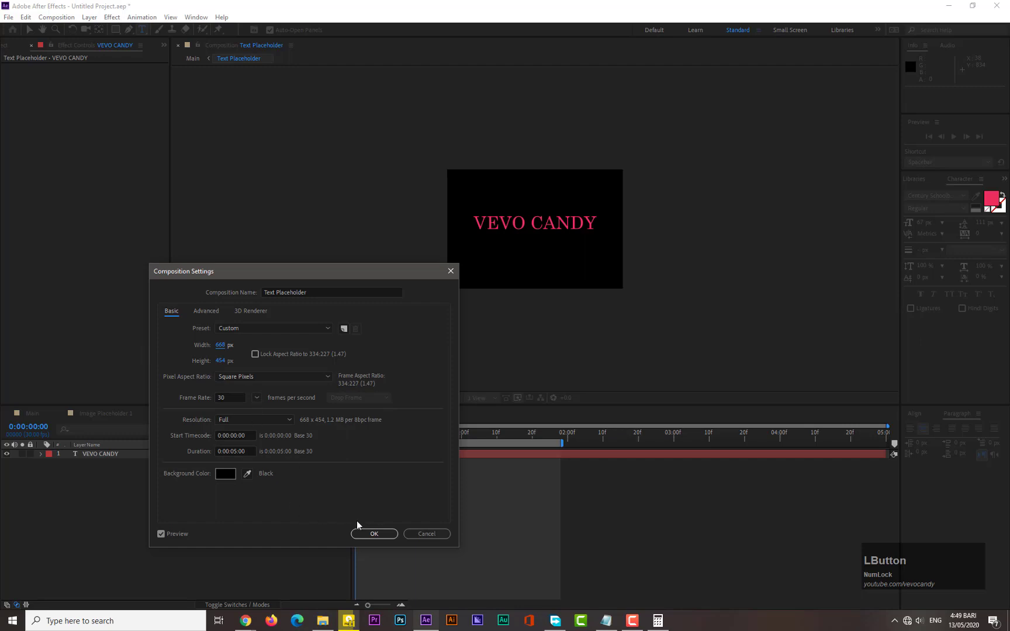
{"action": "left_click", "coordinate": [372, 533]}
Centre the anchor point on the VEVO CANDY text and align the layer to the vertical centre of the composition
{"action": "left_click", "coordinate": [108, 454]}
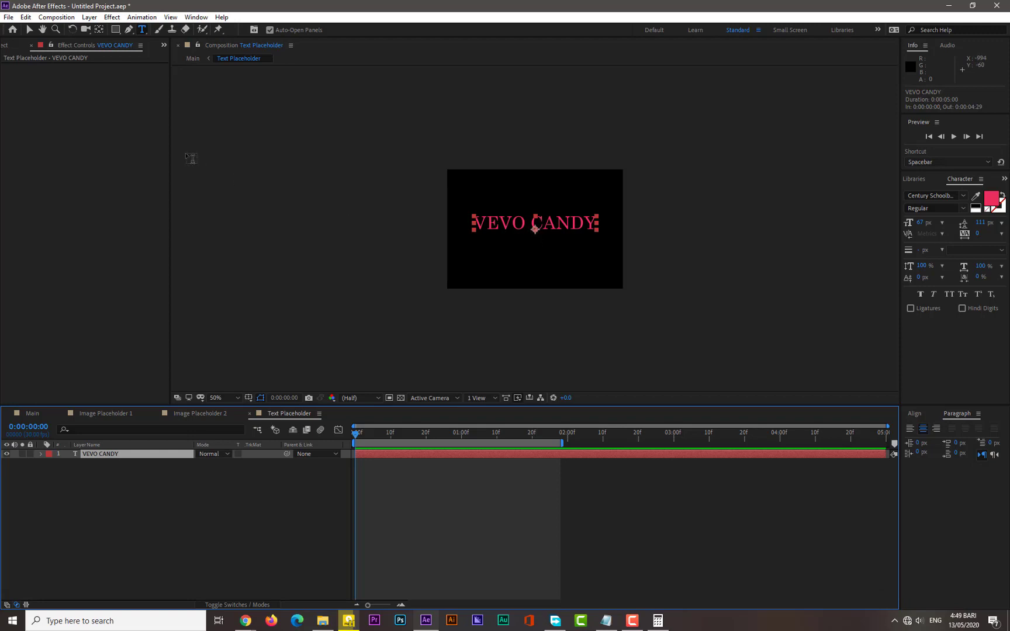
{"action": "key", "text": "ctrl"}
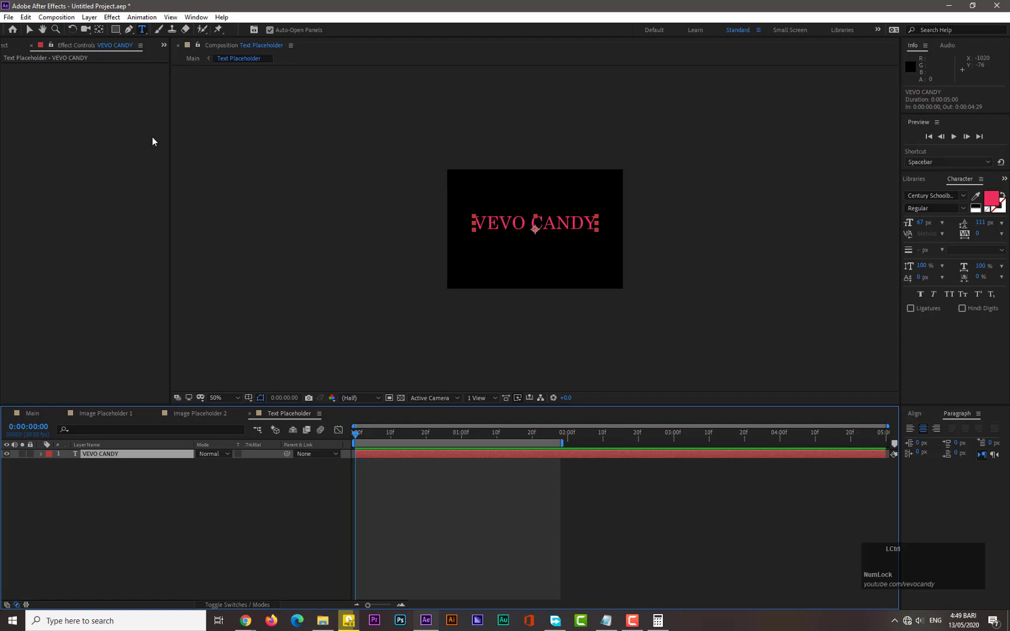
{"action": "left_click", "coordinate": [97, 32]}
{"action": "key", "text": "ctrl+z"}
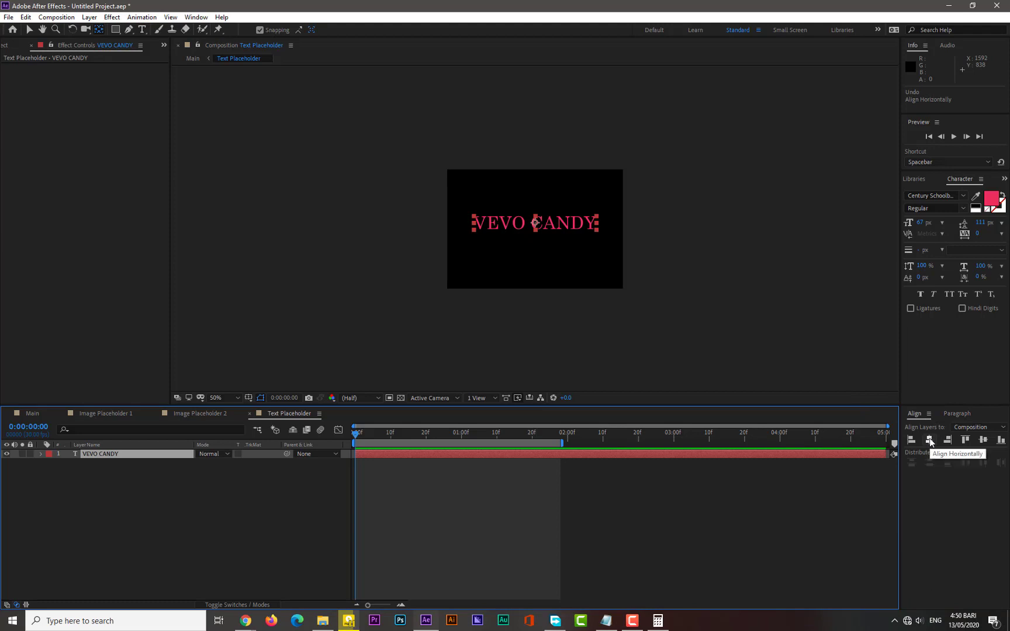
{"action": "left_click", "coordinate": [966, 441]}
{"action": "left_click", "coordinate": [983, 441]}
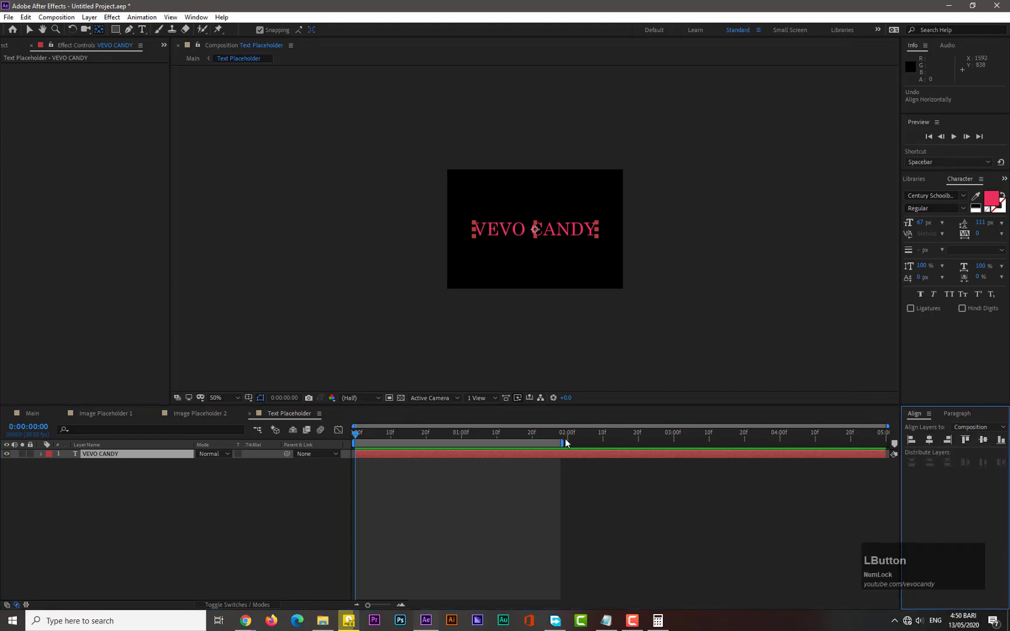
Add a composition-sized solid in colour EDEDED and place it beneath the VEVO CANDY text layer
{"action": "right_click", "coordinate": [138, 489]}
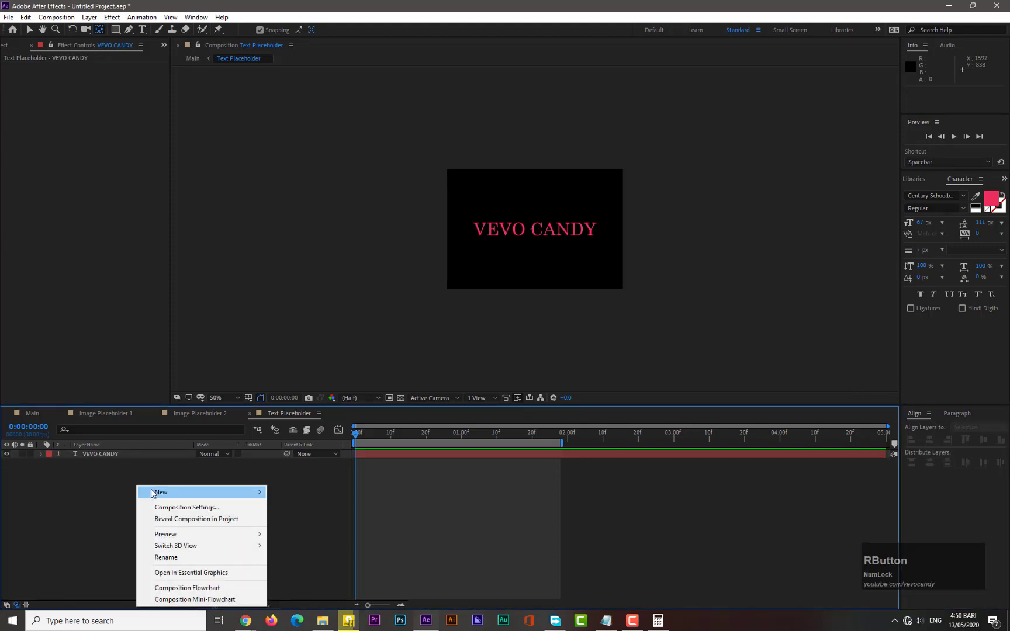
{"action": "mouse_move", "coordinate": [161, 492]}
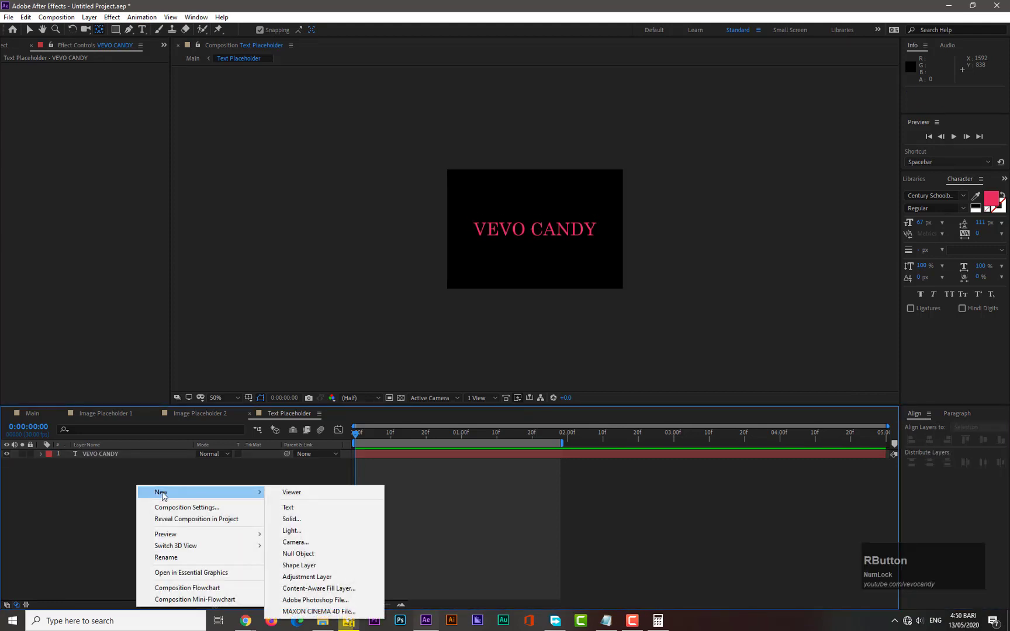
{"action": "left_click", "coordinate": [310, 522]}
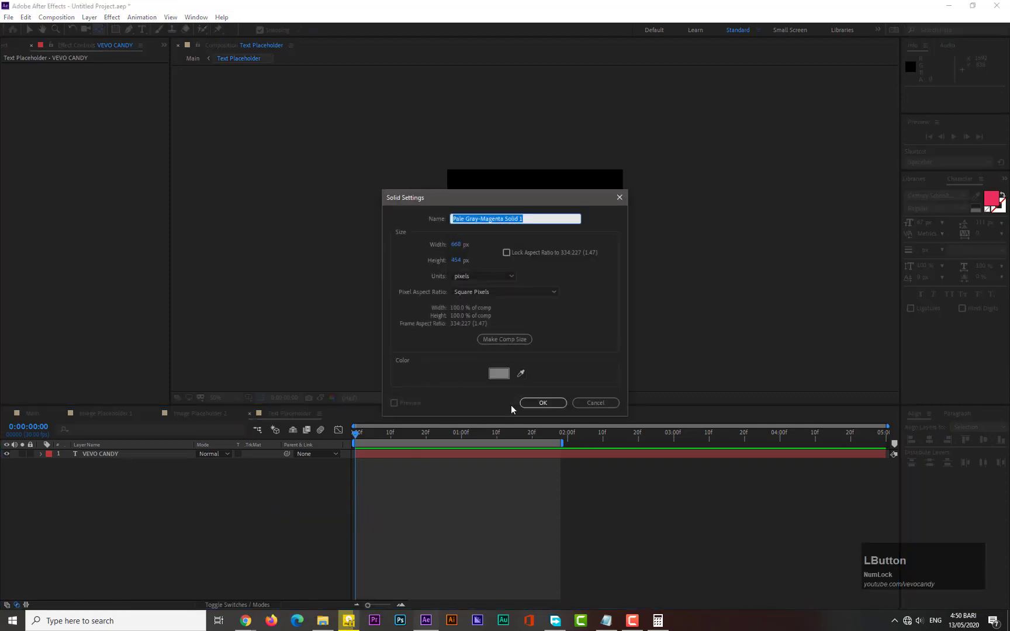
{"action": "left_click", "coordinate": [505, 376]}
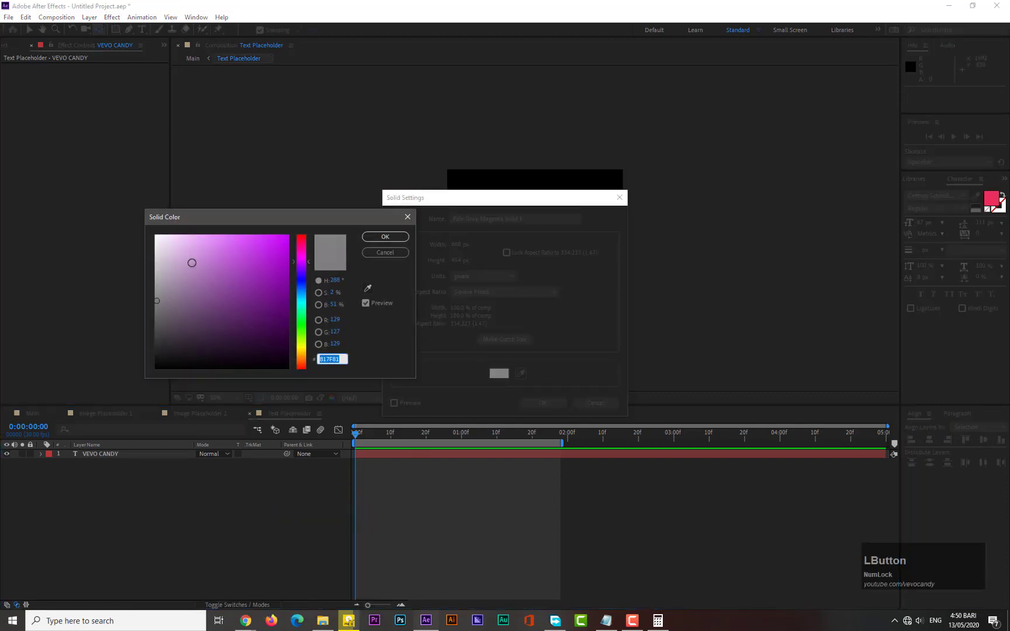
{"action": "left_click_drag", "start_coordinate": [157, 300], "coordinate": [155, 243]}
{"action": "left_click", "coordinate": [385, 237]}
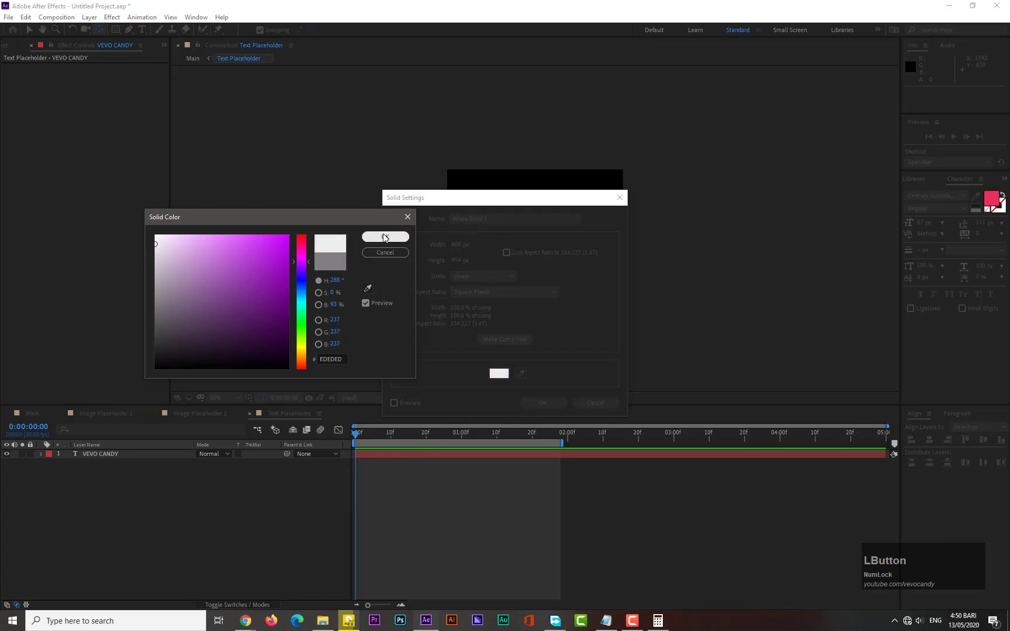
{"action": "left_click", "coordinate": [538, 400]}
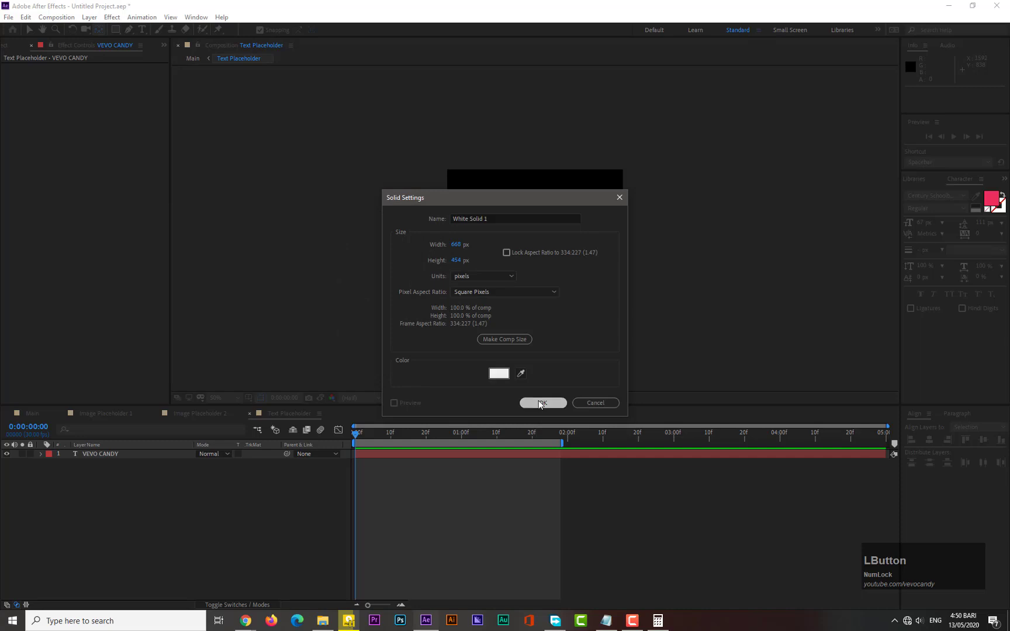
{"action": "left_click_drag", "start_coordinate": [113, 455], "coordinate": [117, 474]}
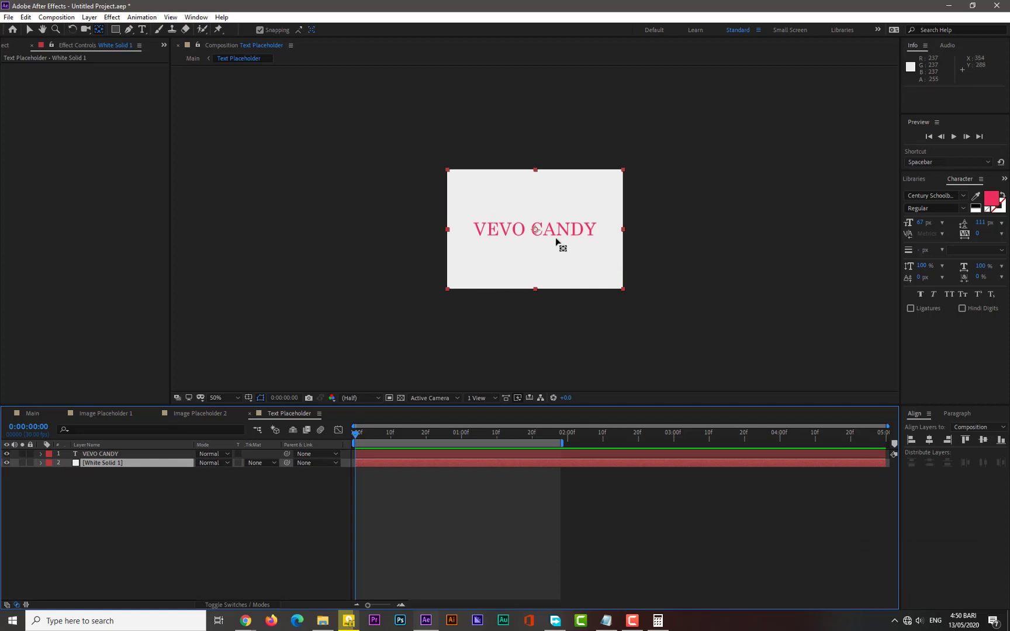
Add a shape layer in the Main composition and draw a white rectangle about 2138 by 304 px across the lower part of the frame
{"action": "left_click", "coordinate": [33, 415]}
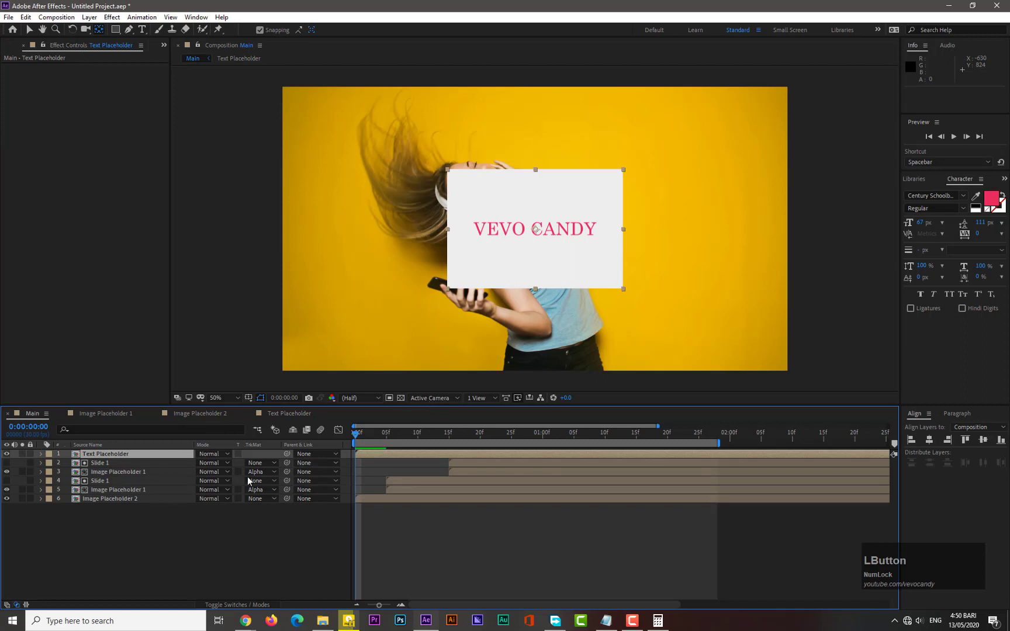
{"action": "right_click", "coordinate": [107, 530]}
{"action": "mouse_move", "coordinate": [145, 417]}
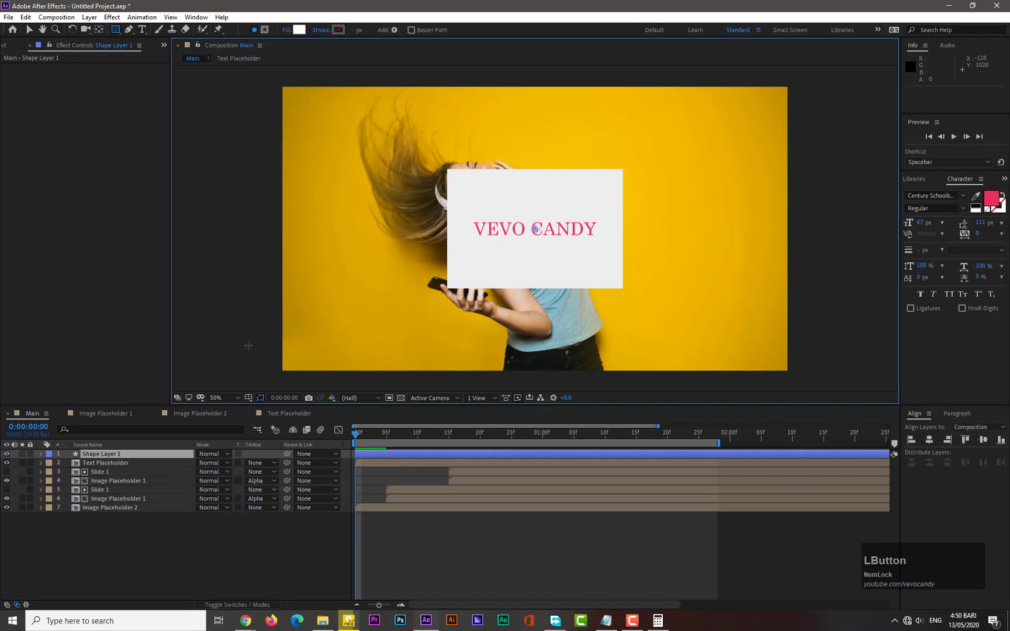
{"action": "left_click_drag", "start_coordinate": [250, 295], "coordinate": [813, 376]}
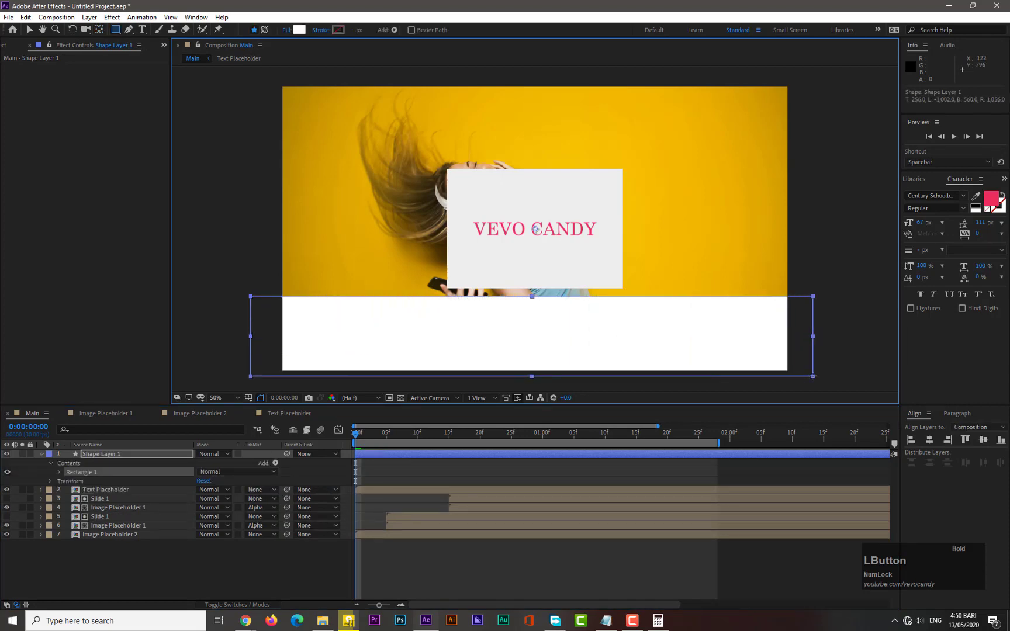
Set the height of the white rectangle path to 216
{"action": "left_click", "coordinate": [59, 472]}
{"action": "left_click", "coordinate": [68, 480]}
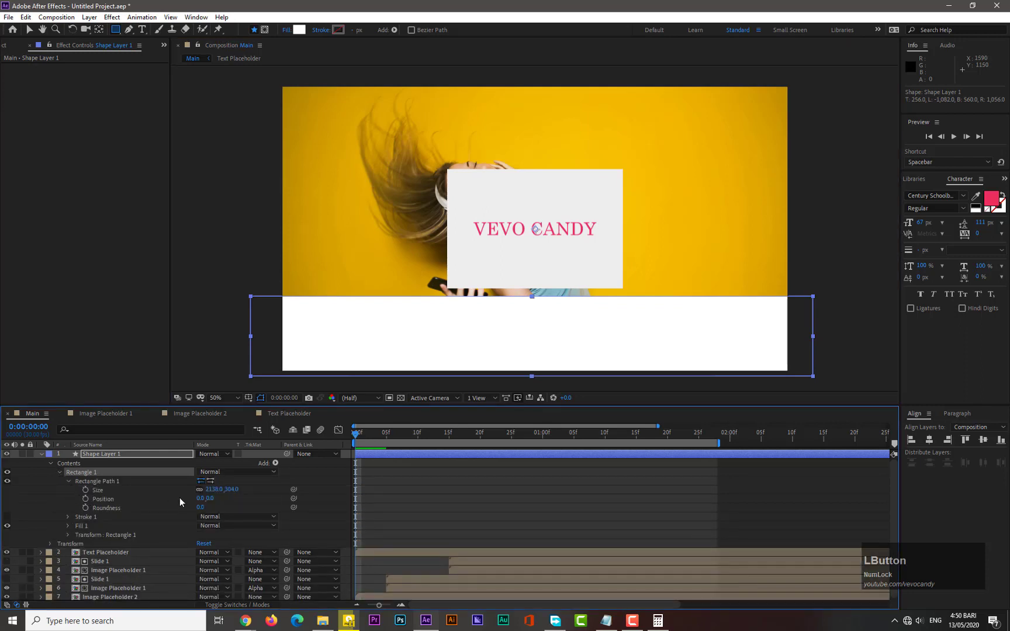
{"action": "left_click", "coordinate": [231, 490]}
{"action": "type", "text": "216"}
{"action": "key", "text": "KP_Enter"}
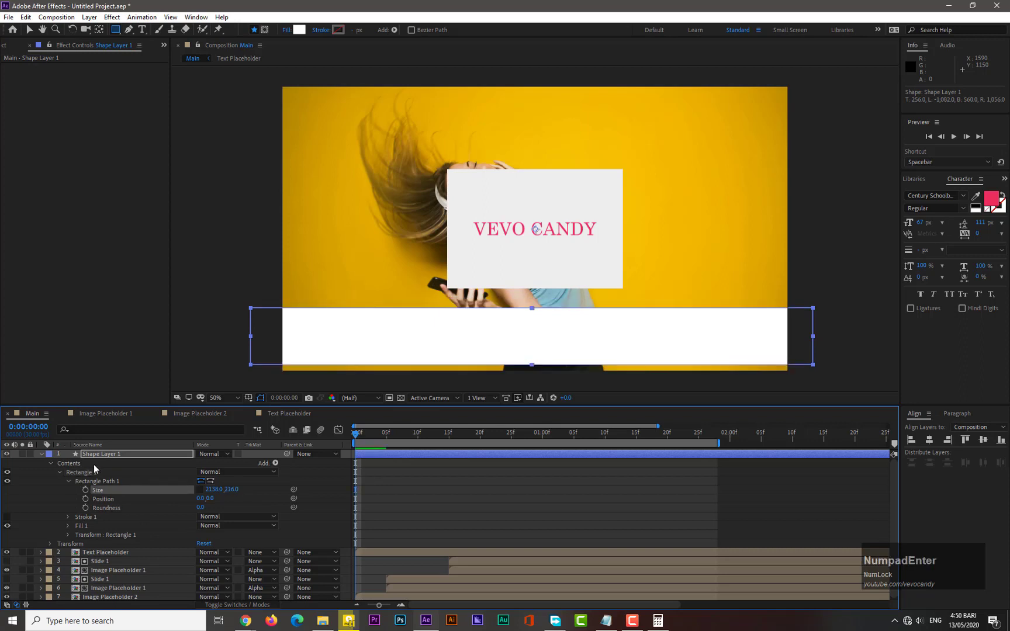
Centre the rectangle layer's anchor point and align the layer to the horizontal centre and bottom edge of the composition
{"action": "left_click", "coordinate": [117, 458]}
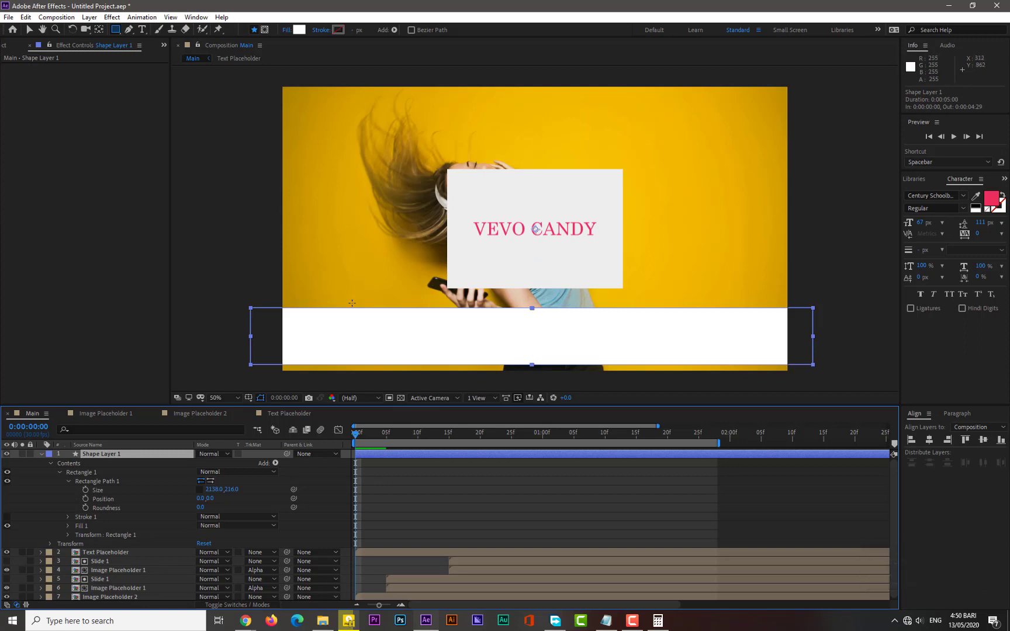
{"action": "key", "text": "ctrl"}
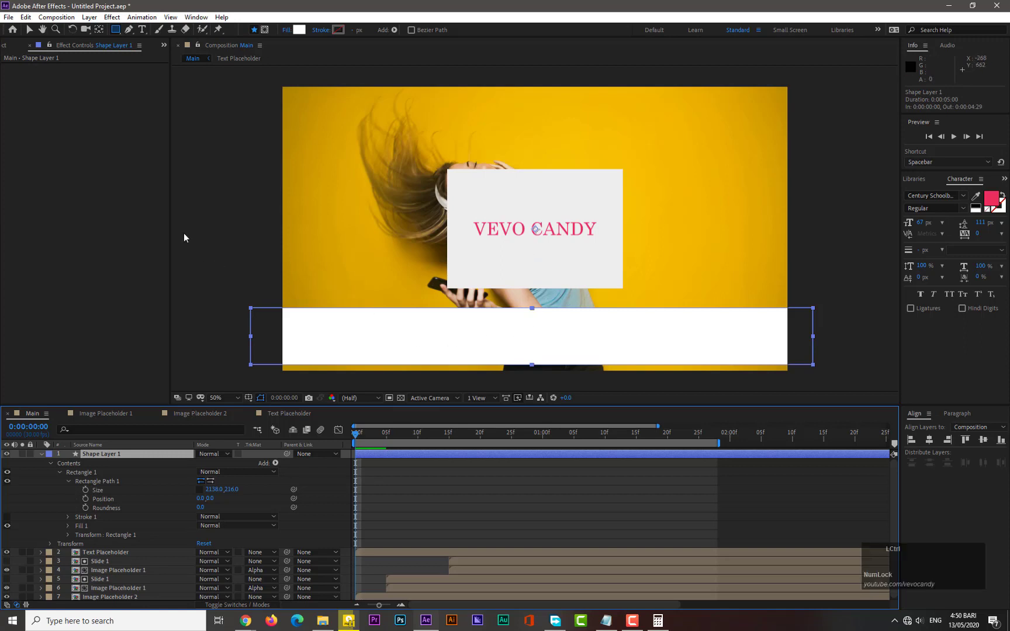
{"action": "left_click", "coordinate": [99, 30]}
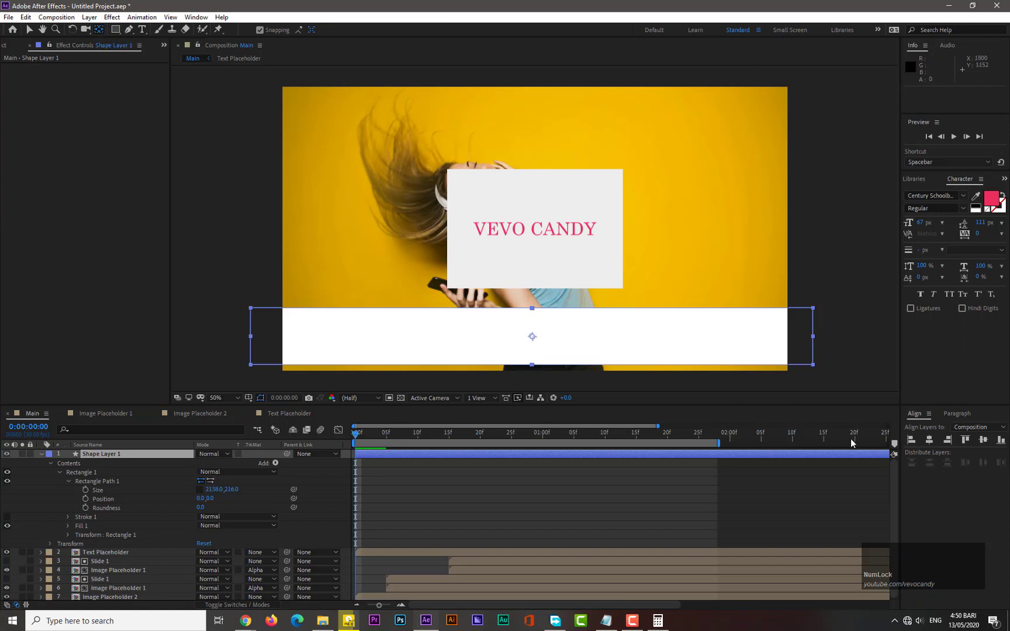
{"action": "left_click", "coordinate": [930, 442]}
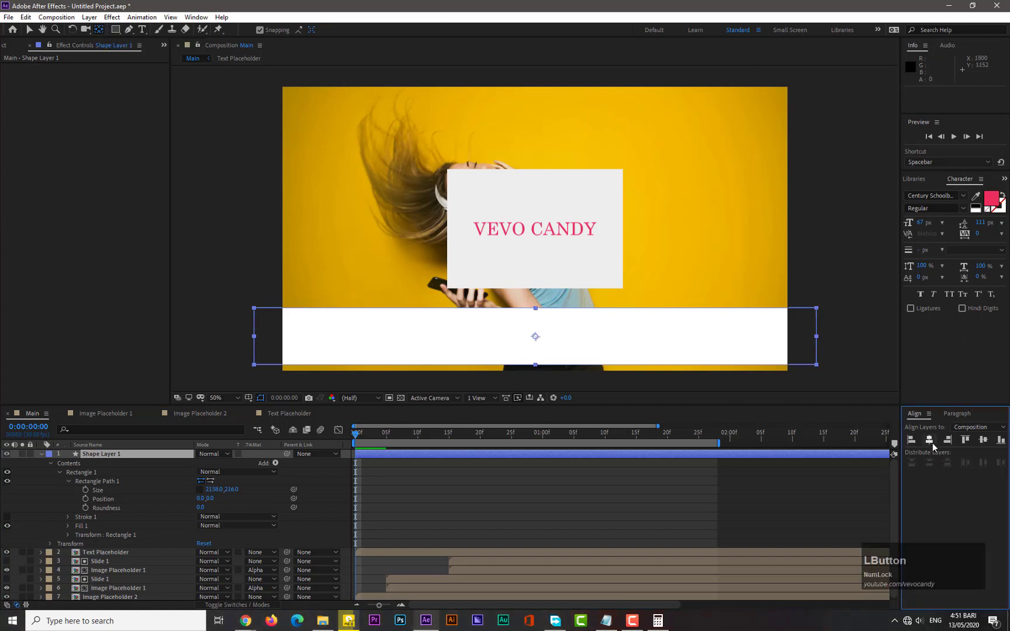
{"action": "left_click", "coordinate": [1001, 444]}
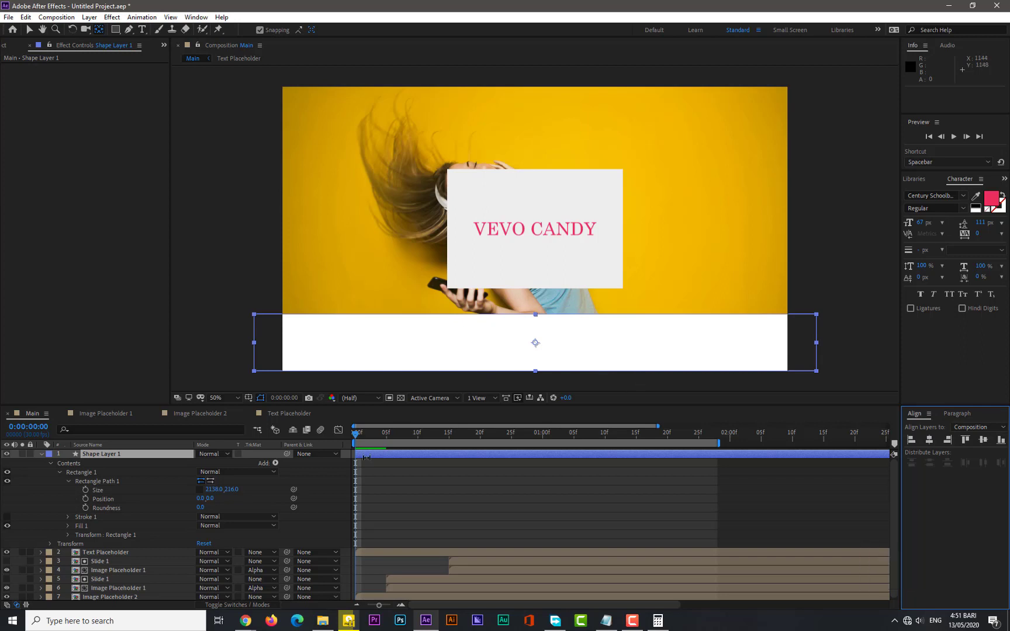
{"action": "left_click", "coordinate": [41, 454]}
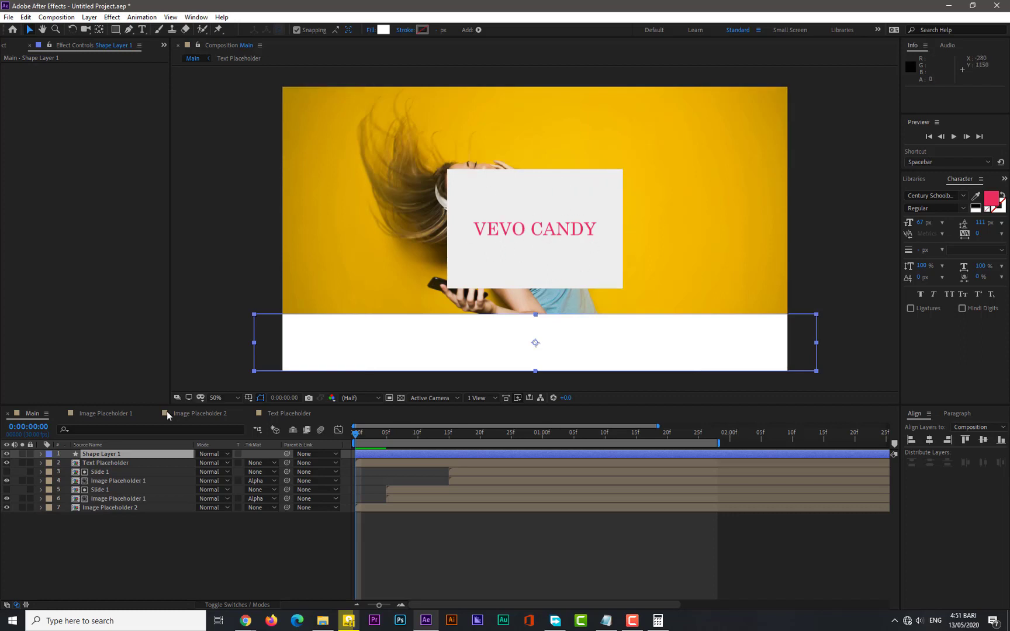
Open the Text Placeholder composition and reduce the VEVO CANDY text's font size to 49 px
{"action": "left_click", "coordinate": [124, 463]}
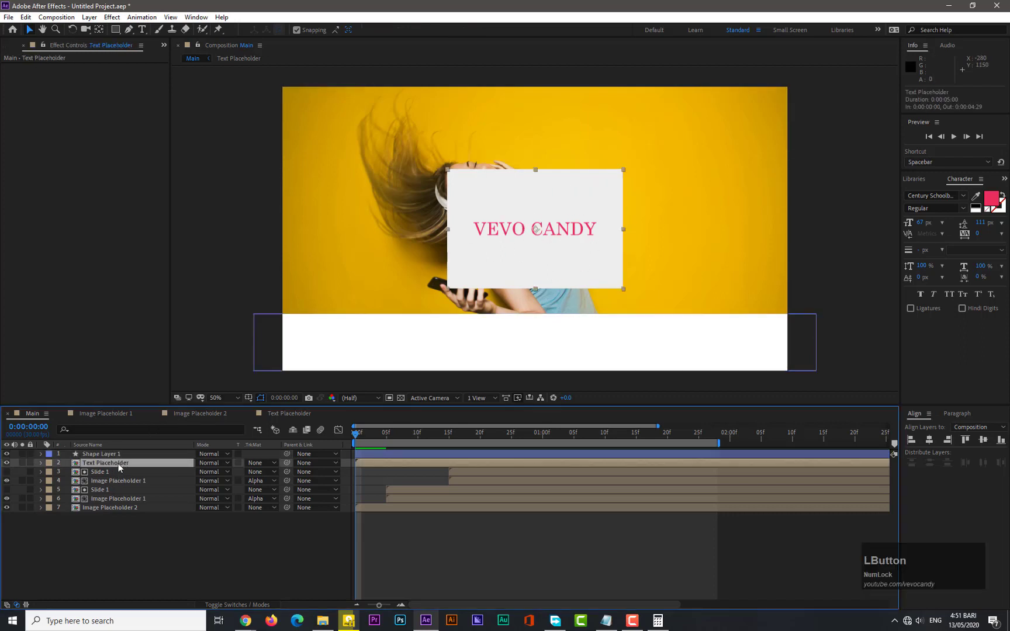
{"action": "double_click", "coordinate": [118, 462]}
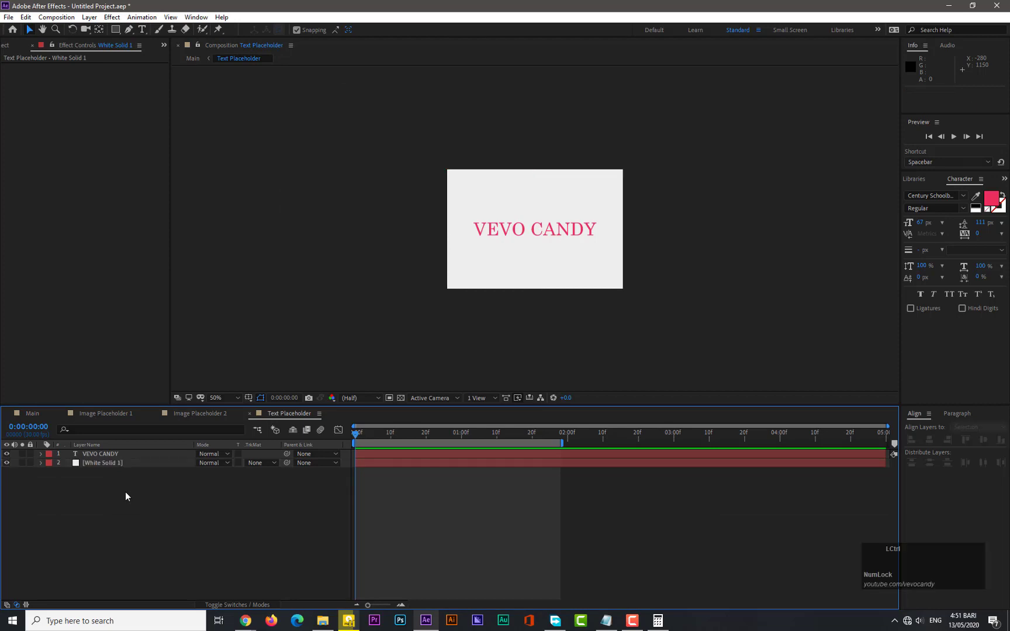
{"action": "key", "text": "ctrl+k"}
{"action": "left_click", "coordinate": [426, 533]}
{"action": "double_click", "coordinate": [111, 454]}
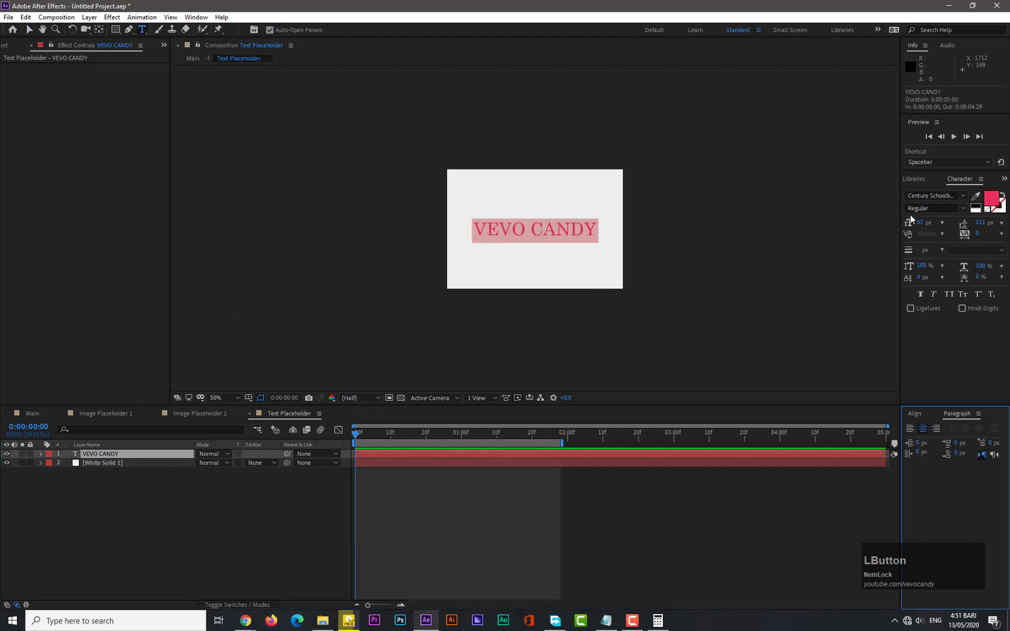
{"action": "left_click_drag", "start_coordinate": [925, 228], "coordinate": [914, 228]}
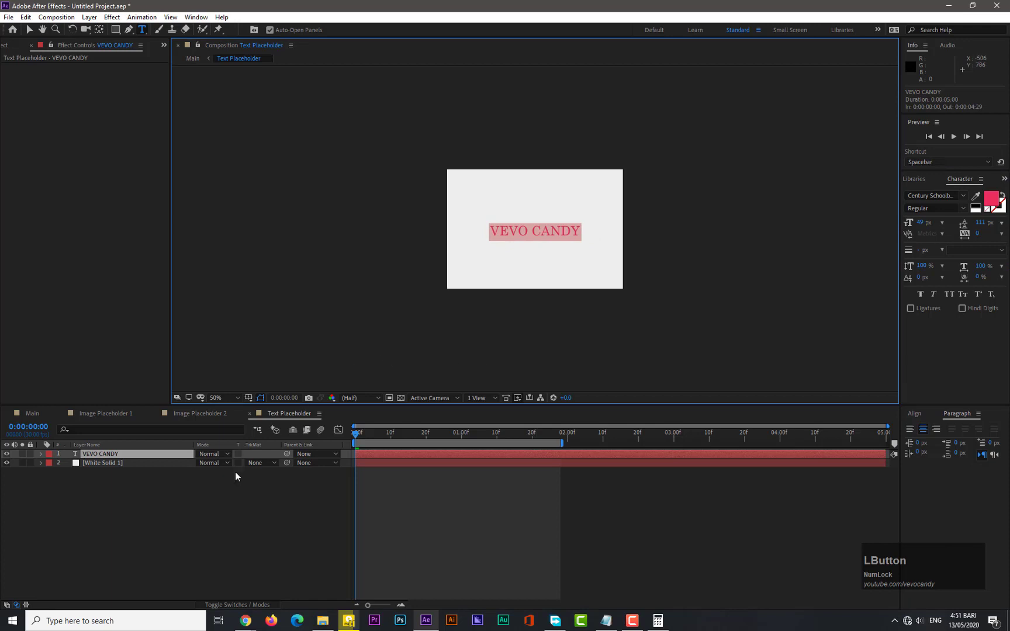
Resize the Text Placeholder composition to 494 px wide and 277 px high
{"action": "left_click", "coordinate": [190, 514]}
{"action": "key", "text": "ctrl+k"}
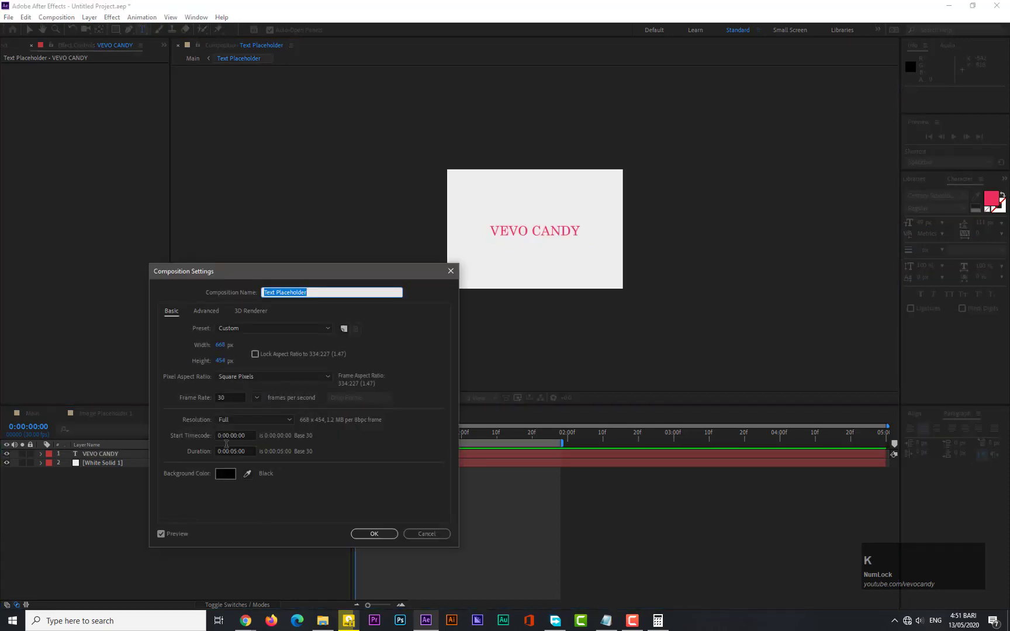
{"action": "left_click_drag", "start_coordinate": [222, 345], "coordinate": [200, 376]}
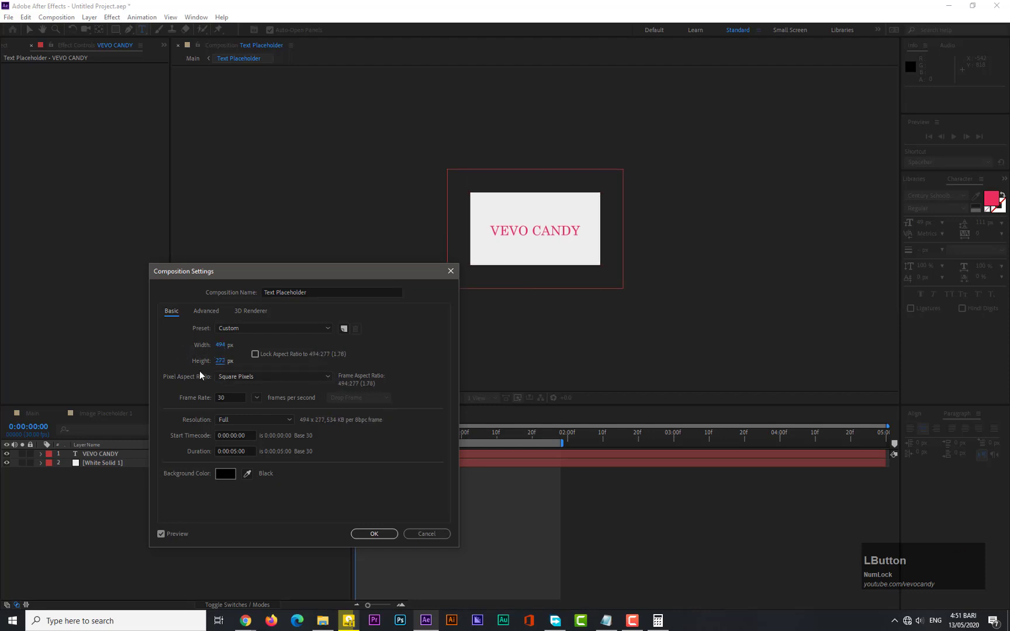
{"action": "left_click", "coordinate": [354, 534]}
Return to the Main composition and match the bottom strip's fill colour to the off-white background of the VEVO CANDY placeholder
{"action": "left_click", "coordinate": [32, 413]}
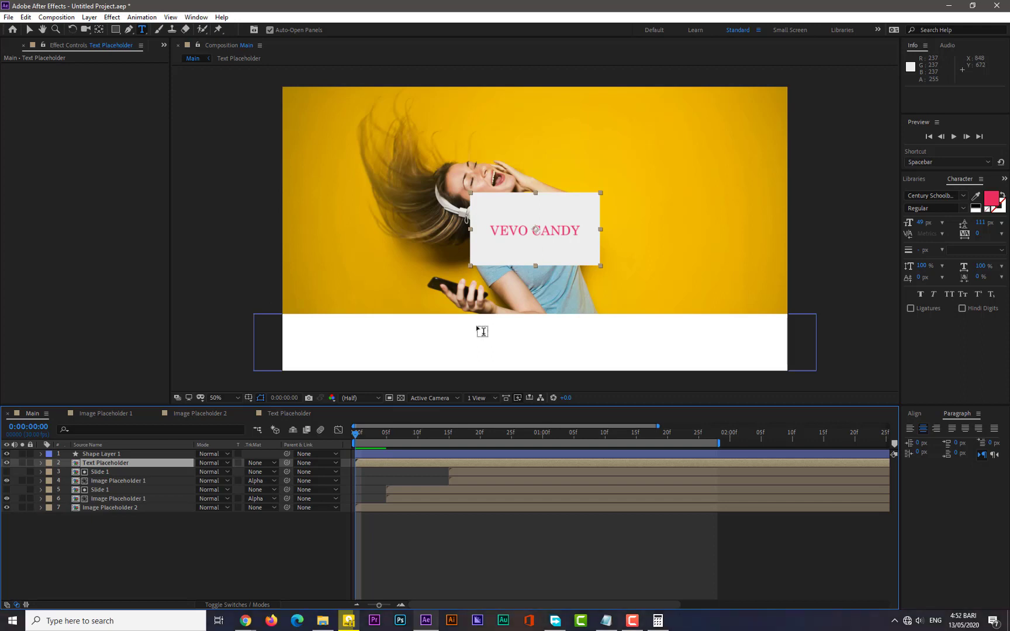
{"action": "left_click", "coordinate": [109, 456]}
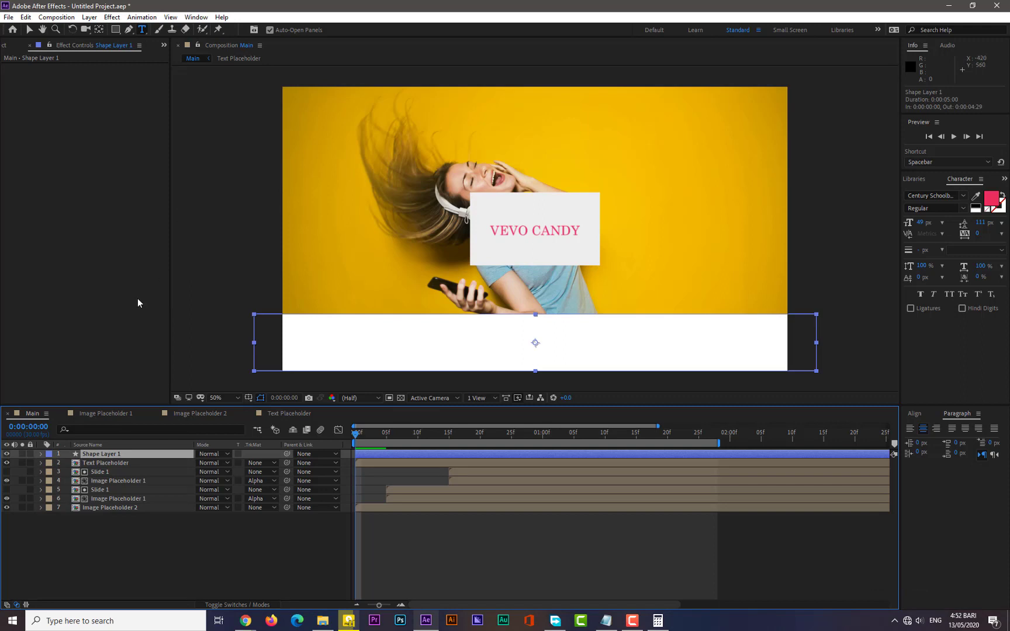
{"action": "left_click", "coordinate": [41, 455]}
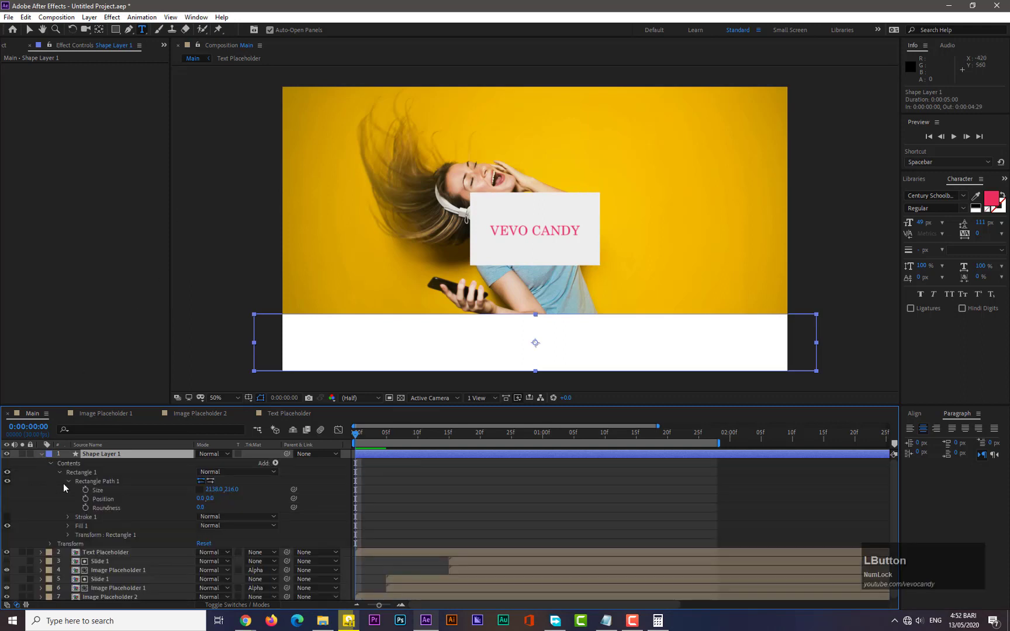
{"action": "left_click", "coordinate": [50, 464]}
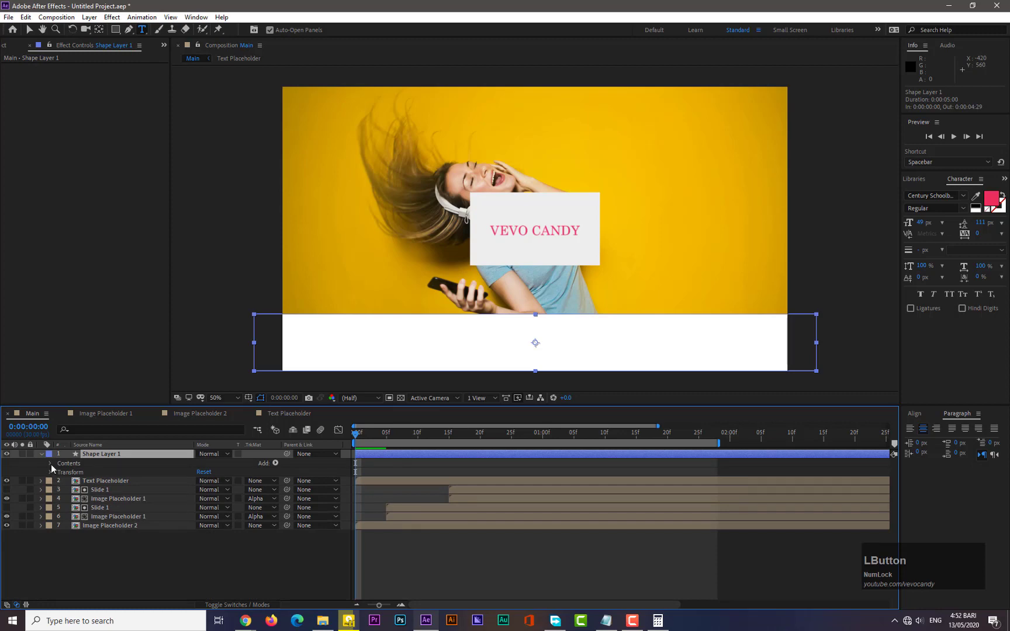
{"action": "left_click", "coordinate": [50, 463]}
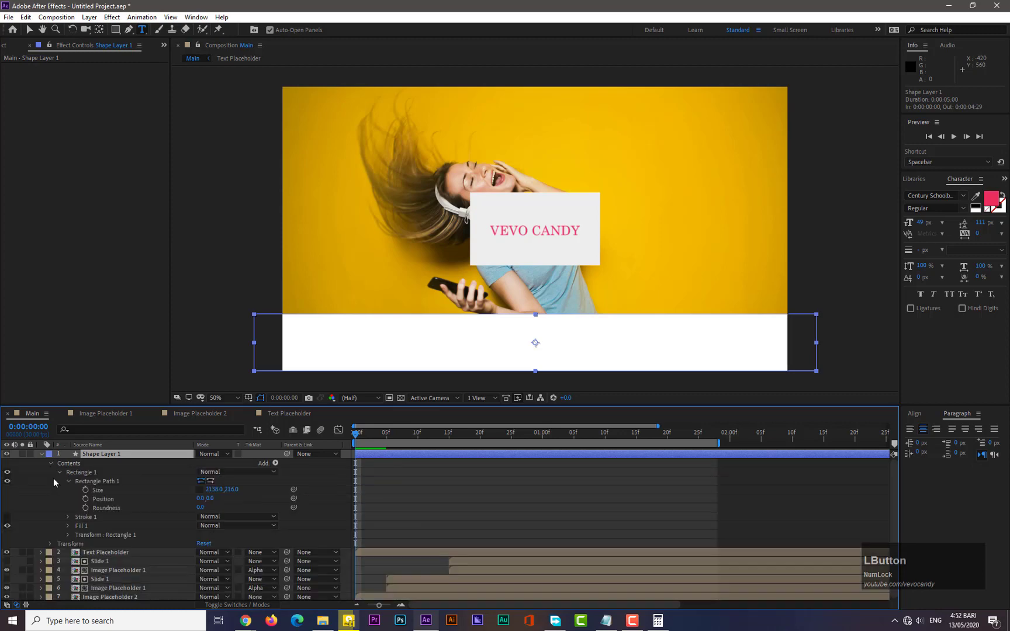
{"action": "left_click", "coordinate": [69, 526]}
{"action": "left_click", "coordinate": [203, 553]}
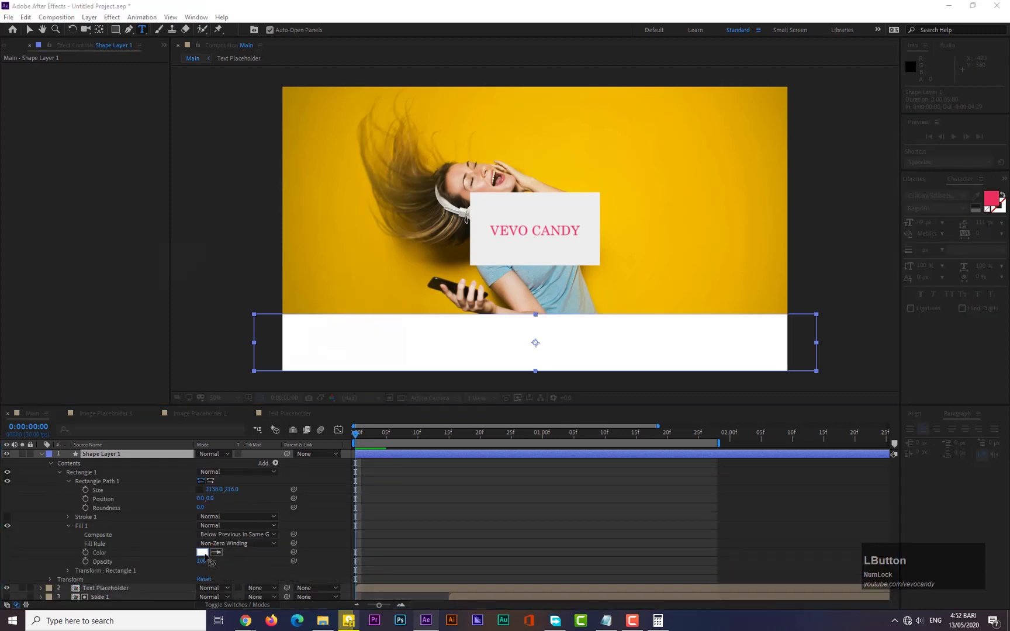
{"action": "left_click", "coordinate": [367, 288]}
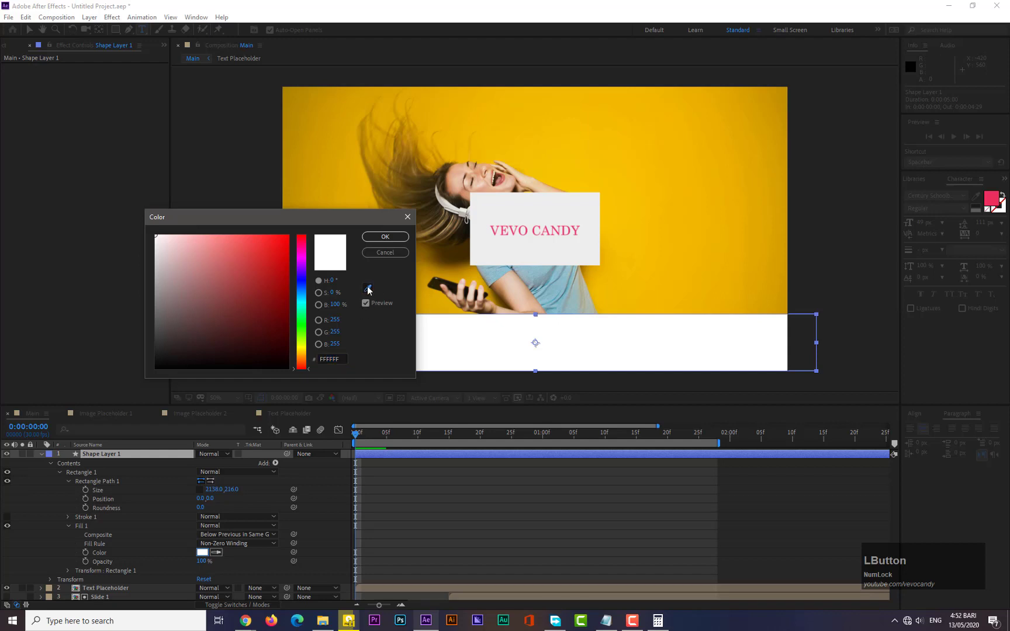
{"action": "left_click", "coordinate": [487, 257]}
{"action": "left_click", "coordinate": [385, 236]}
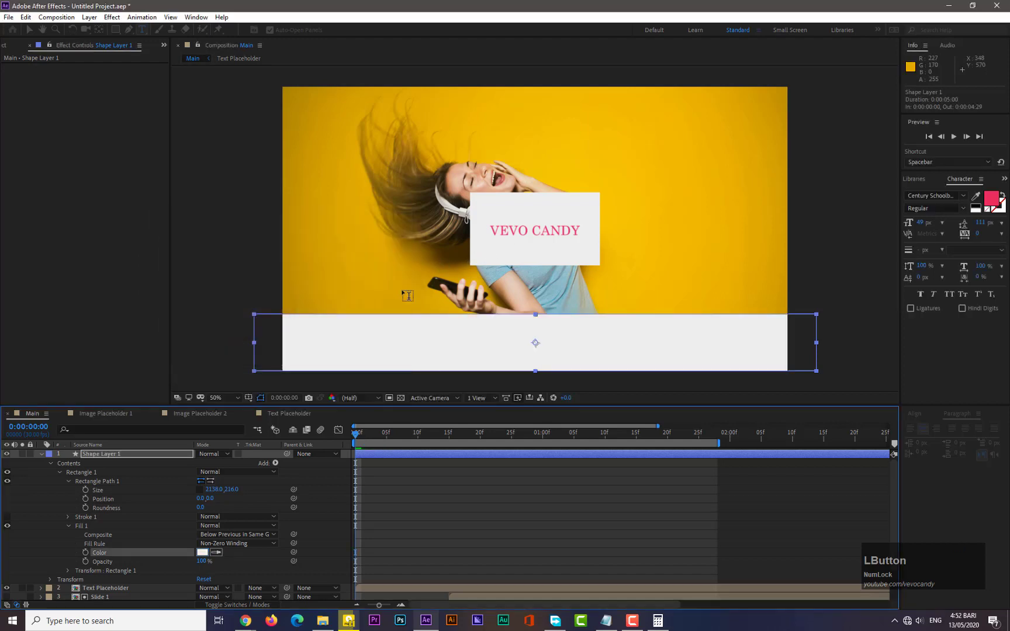
{"action": "left_click", "coordinate": [42, 455]}
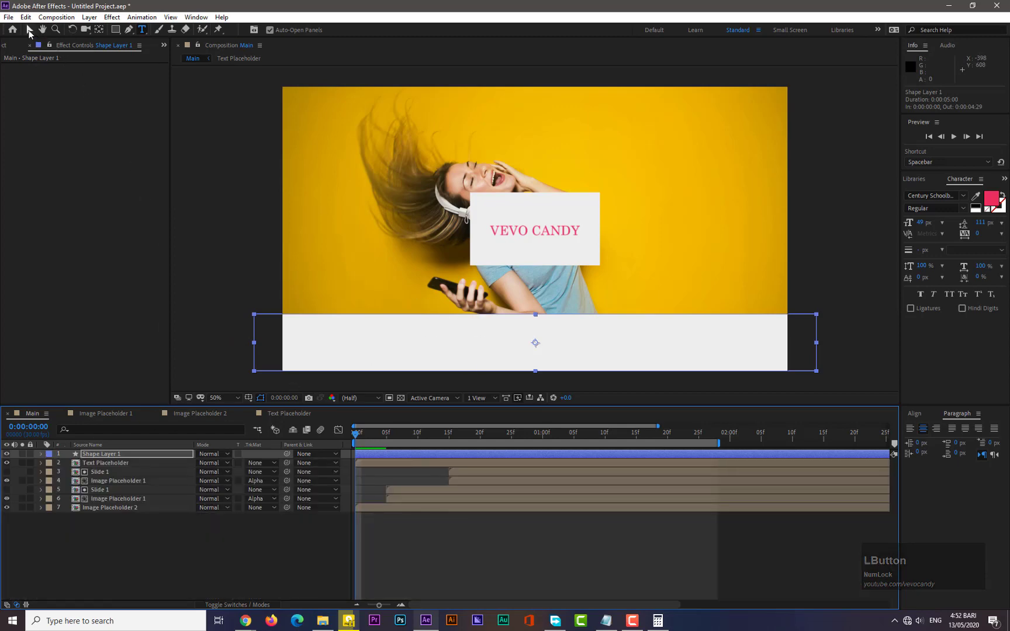
Move the Text Placeholder to the image's lower left at position 348, 864 and place the strip layer beneath it in the stack
{"action": "left_click", "coordinate": [29, 30]}
{"action": "left_click_drag", "start_coordinate": [547, 238], "coordinate": [388, 314]}
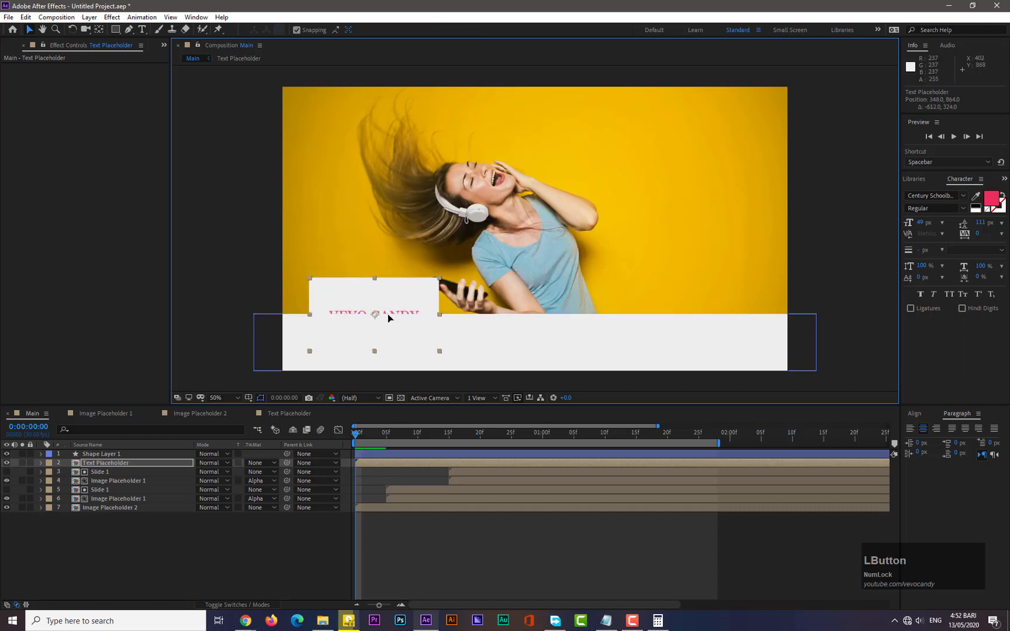
{"action": "left_click_drag", "start_coordinate": [112, 454], "coordinate": [112, 470]}
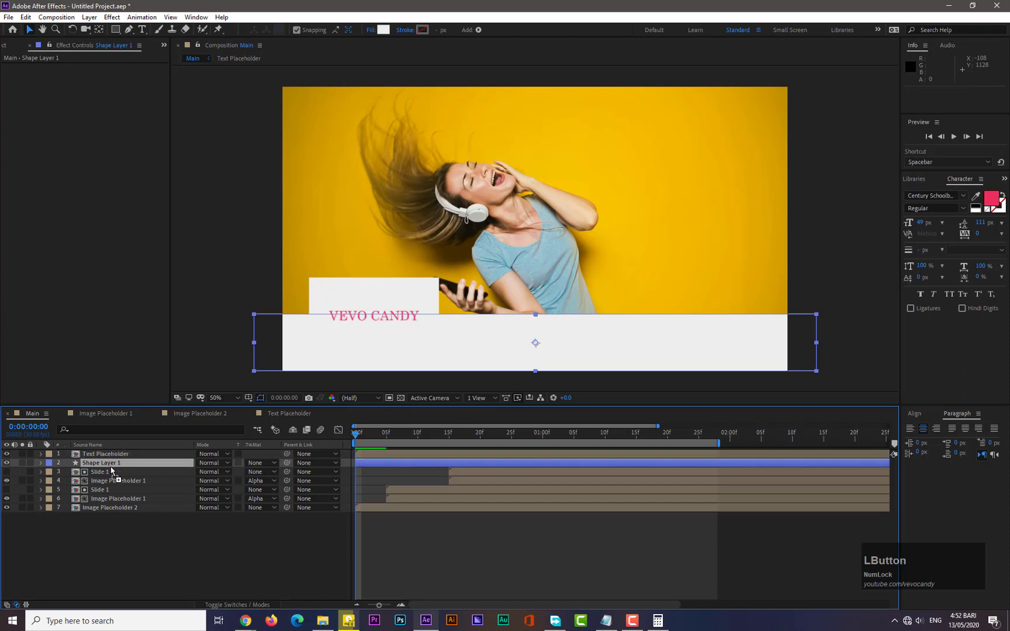
Add a new empty shape layer and set its fill to None
{"action": "left_click", "coordinate": [97, 536]}
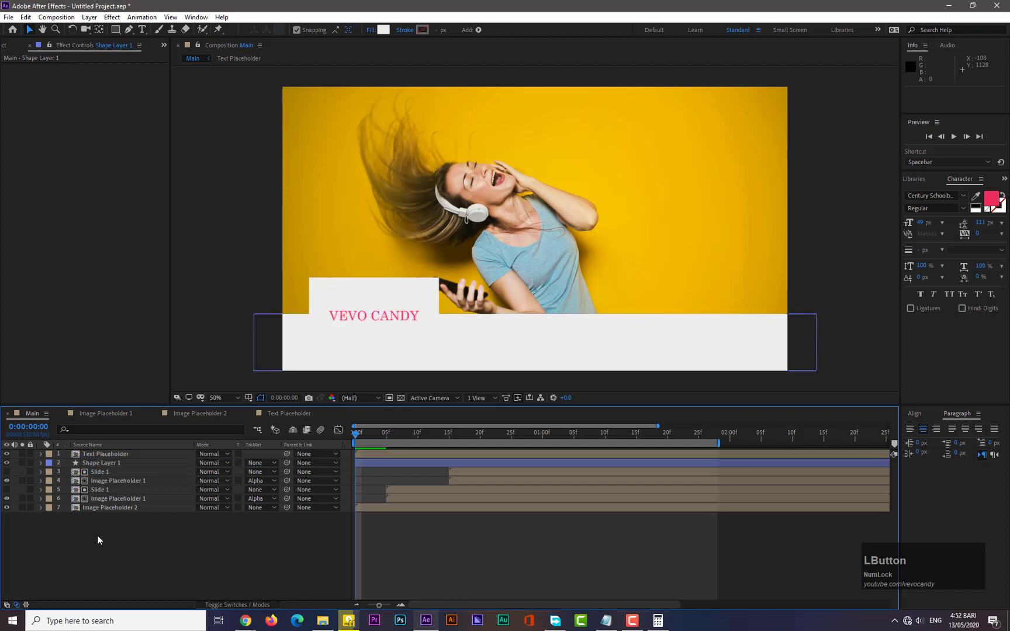
{"action": "right_click", "coordinate": [126, 536]}
{"action": "mouse_move", "coordinate": [150, 421]}
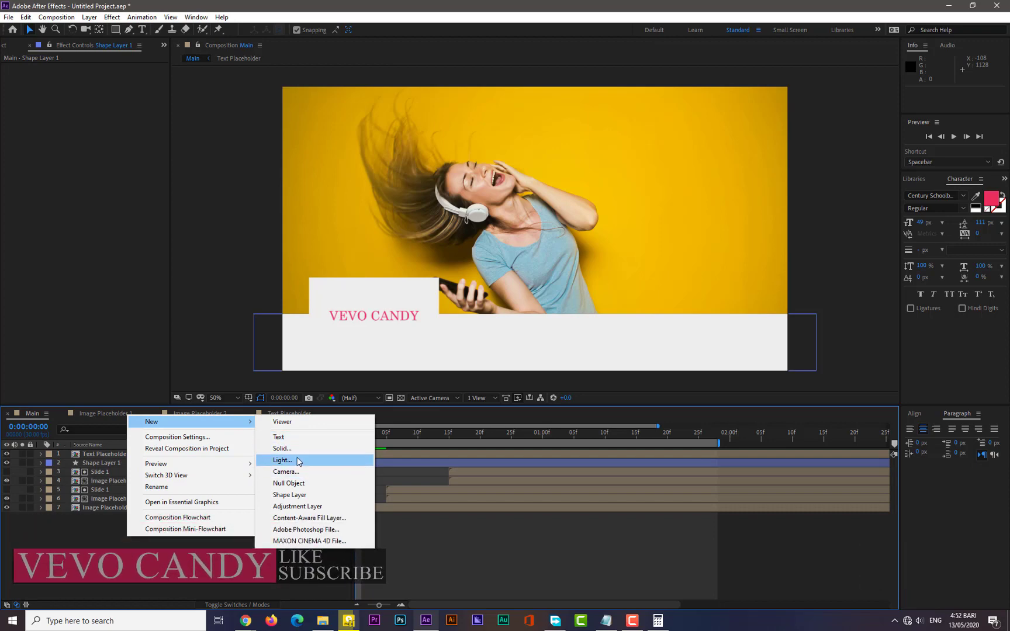
{"action": "left_click", "coordinate": [288, 494]}
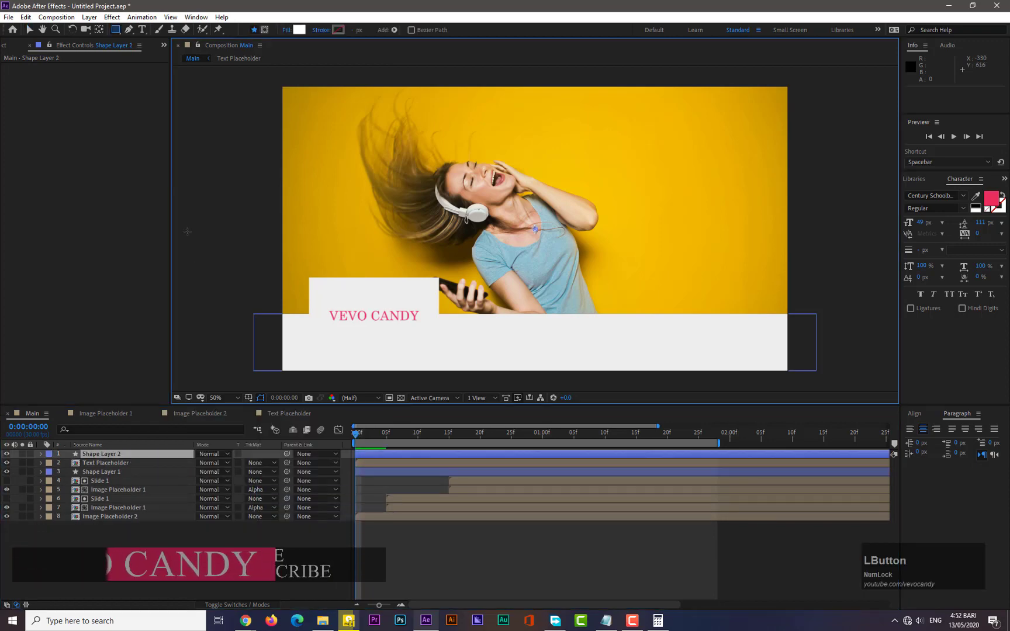
{"action": "left_click", "coordinate": [286, 31]}
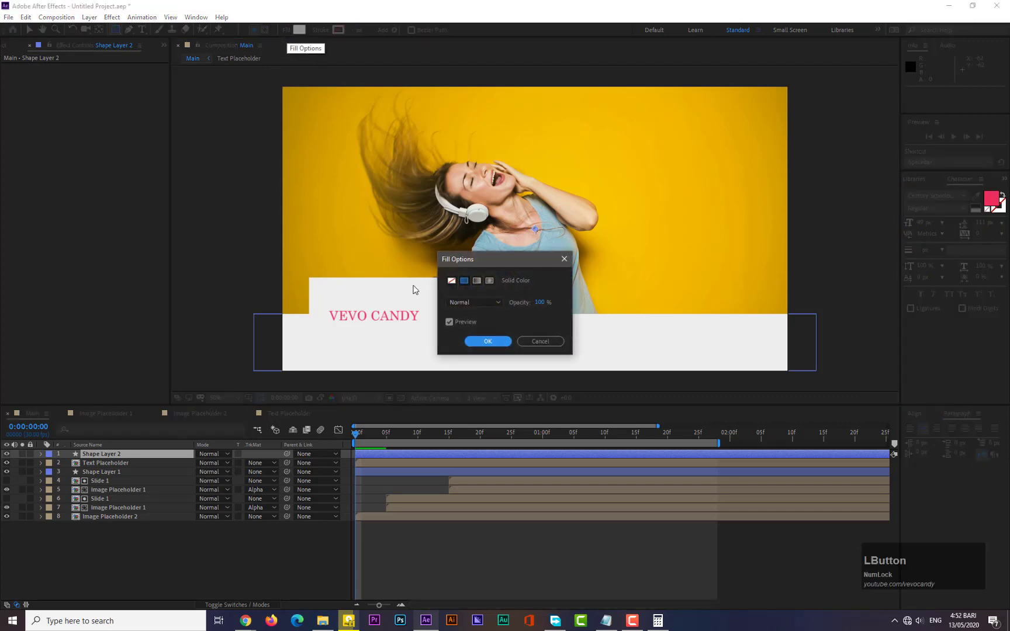
{"action": "left_click", "coordinate": [452, 281]}
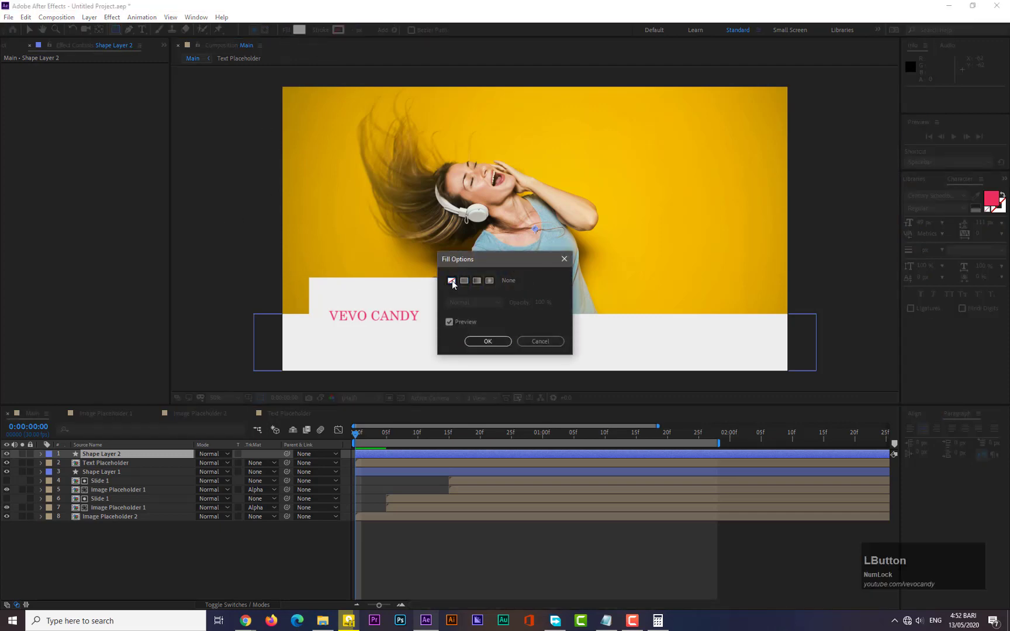
{"action": "left_click", "coordinate": [485, 341]}
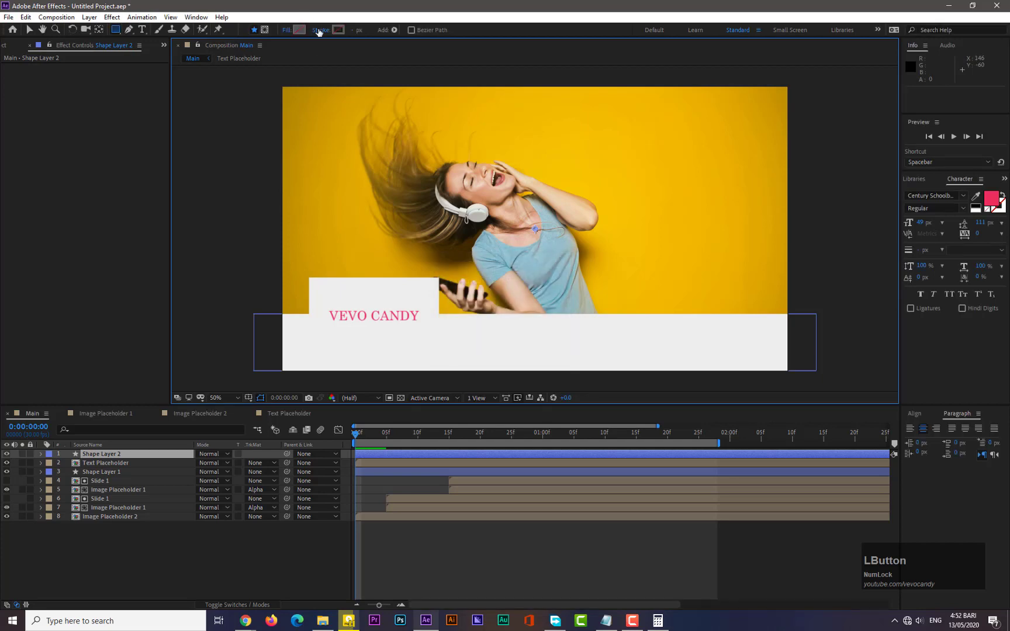
{"action": "left_click", "coordinate": [318, 31]}
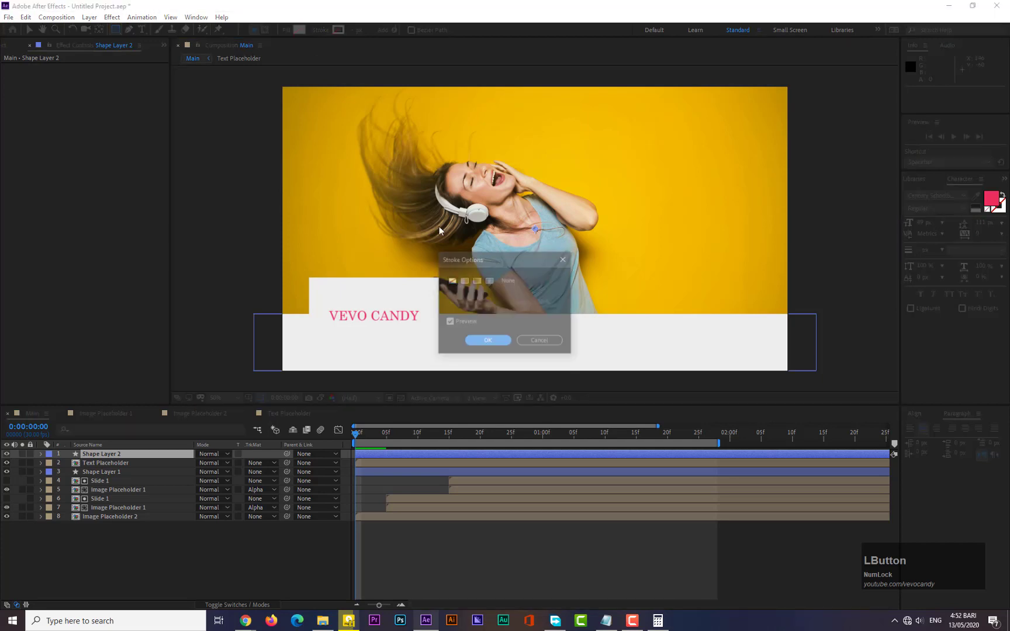
{"action": "left_click", "coordinate": [484, 344]}
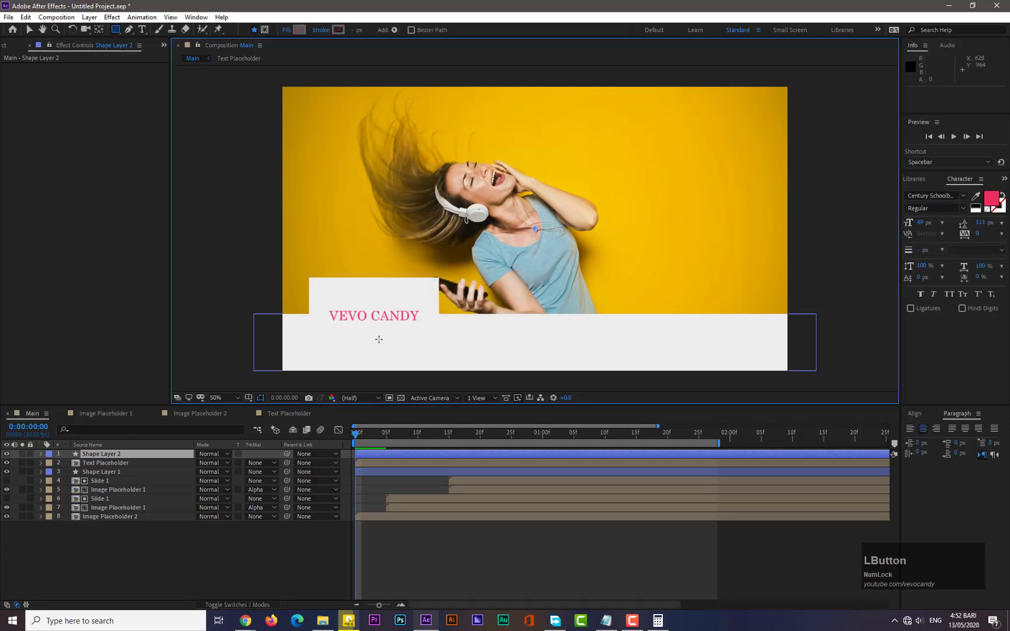
Draw a straight horizontal line with the Pen tool and a 10 px stroke under the VEVO CANDY text, spanning the text's width
{"action": "left_click", "coordinate": [129, 29]}
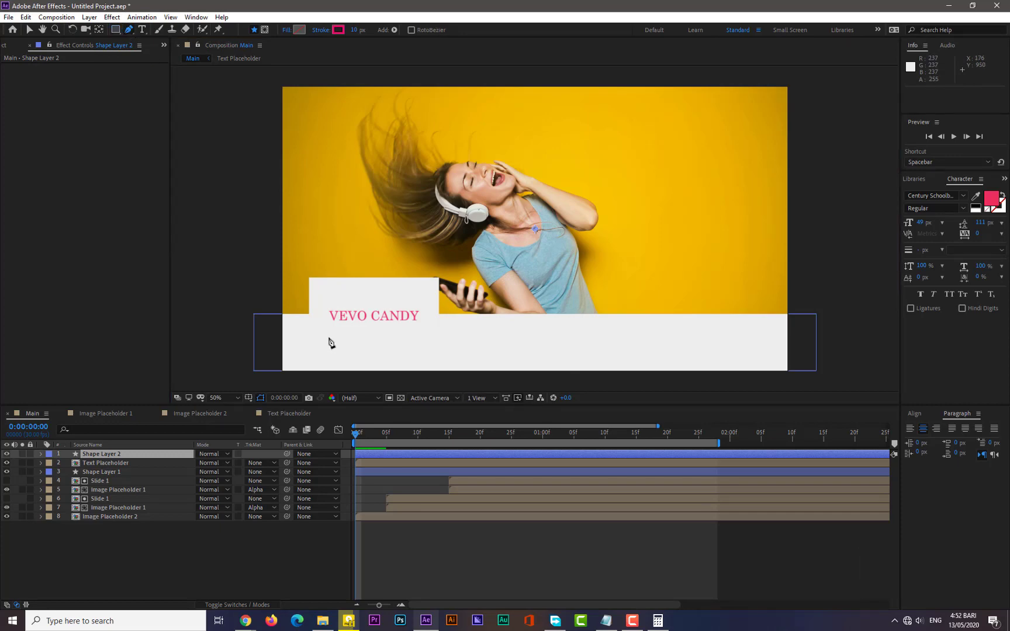
{"action": "left_click", "coordinate": [328, 339]}
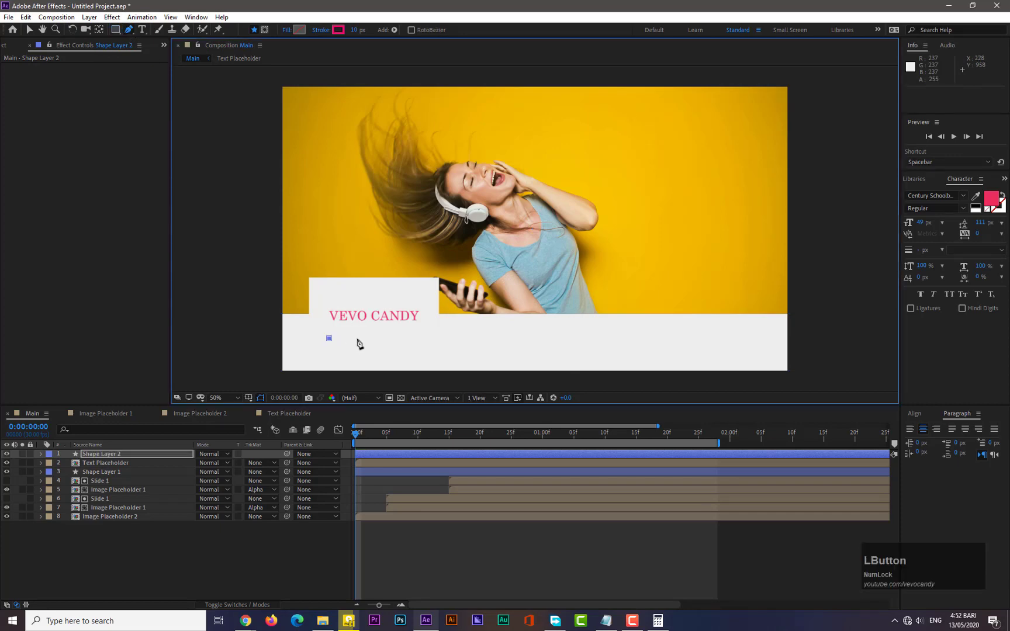
{"action": "left_click", "coordinate": [419, 339]}
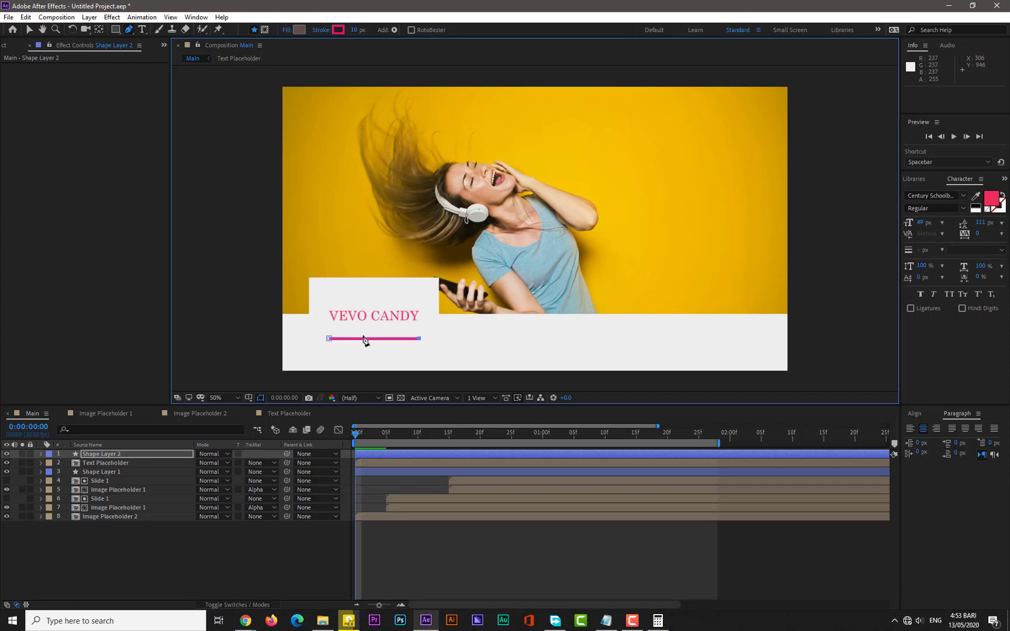
Match the underline's stroke colour to the VEVO CANDY text by sampling its pink, ED3061
{"action": "left_click", "coordinate": [339, 30]}
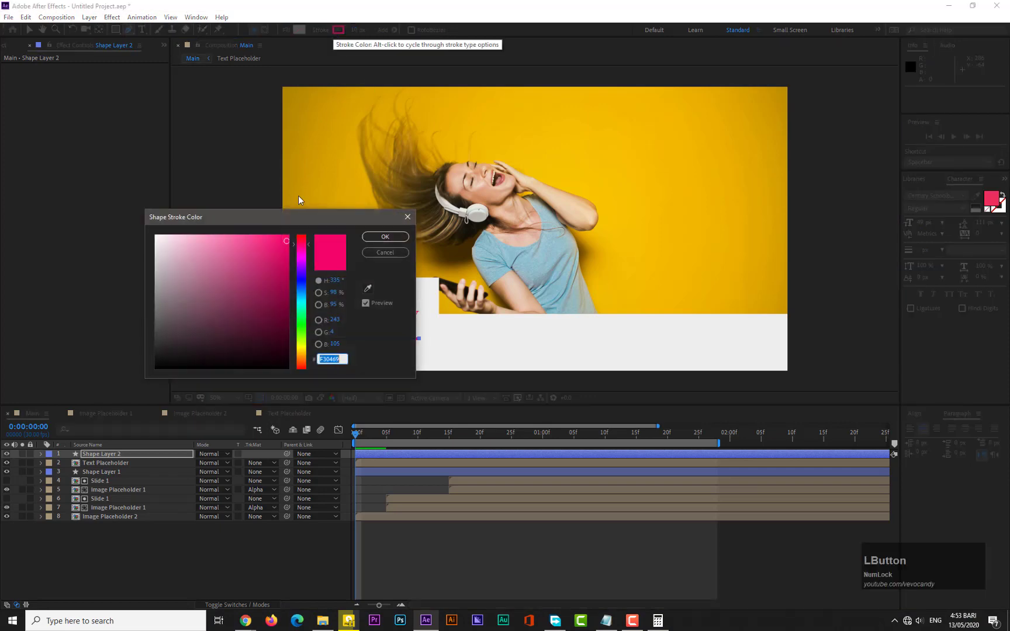
{"action": "left_click_drag", "start_coordinate": [341, 222], "coordinate": [254, 223]}
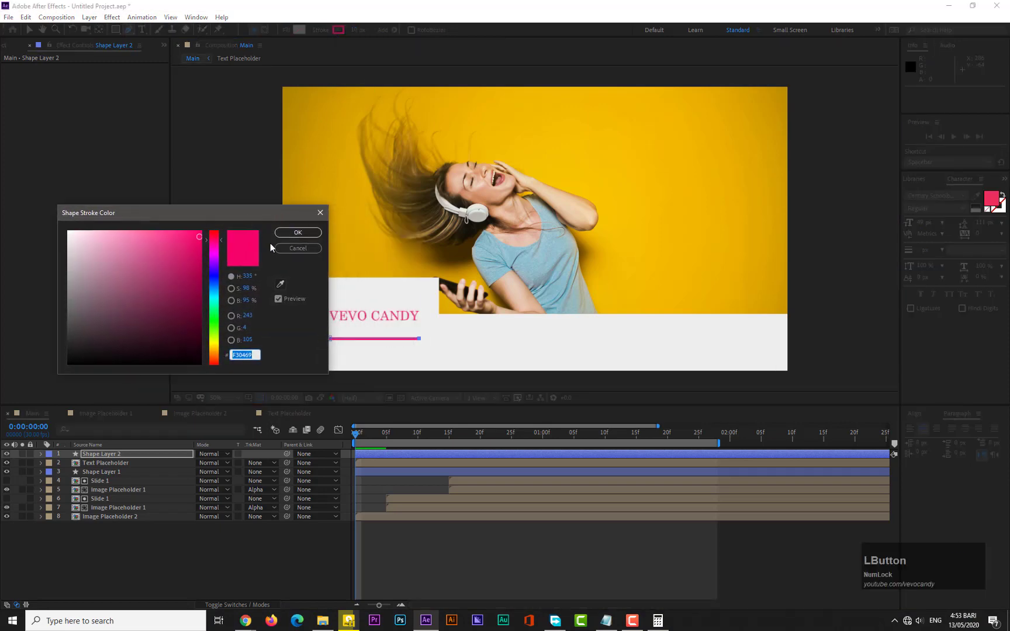
{"action": "left_click", "coordinate": [280, 286]}
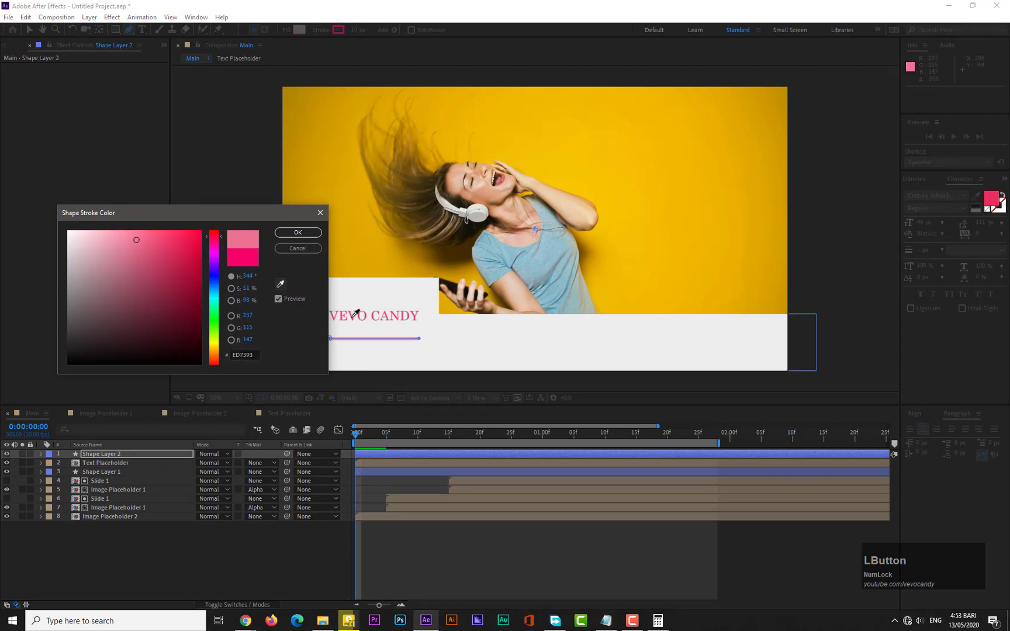
{"action": "left_click", "coordinate": [355, 314]}
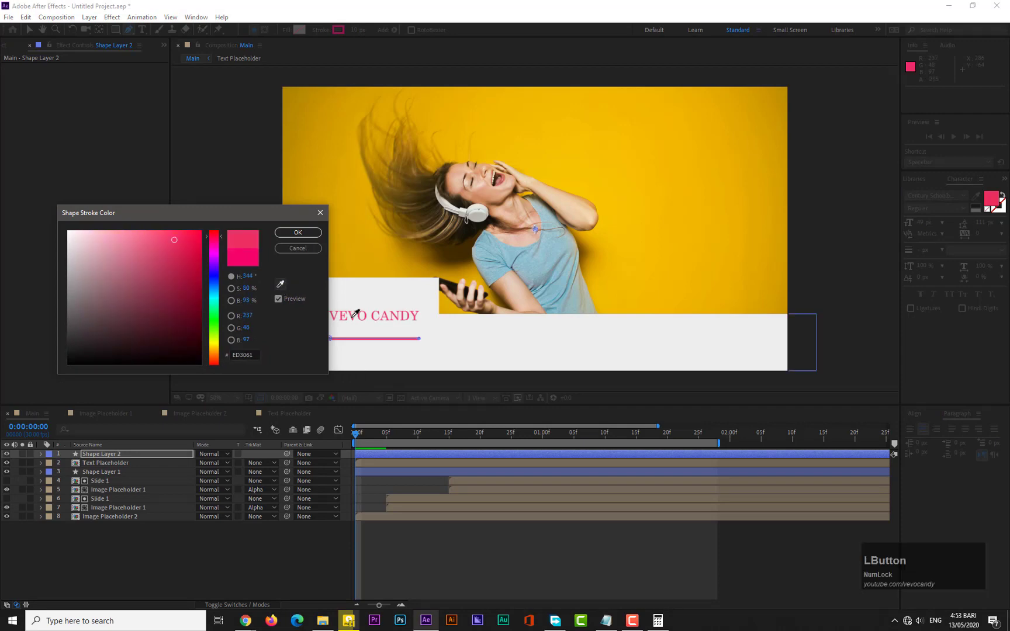
{"action": "left_click", "coordinate": [298, 232]}
{"action": "left_click", "coordinate": [208, 546]}
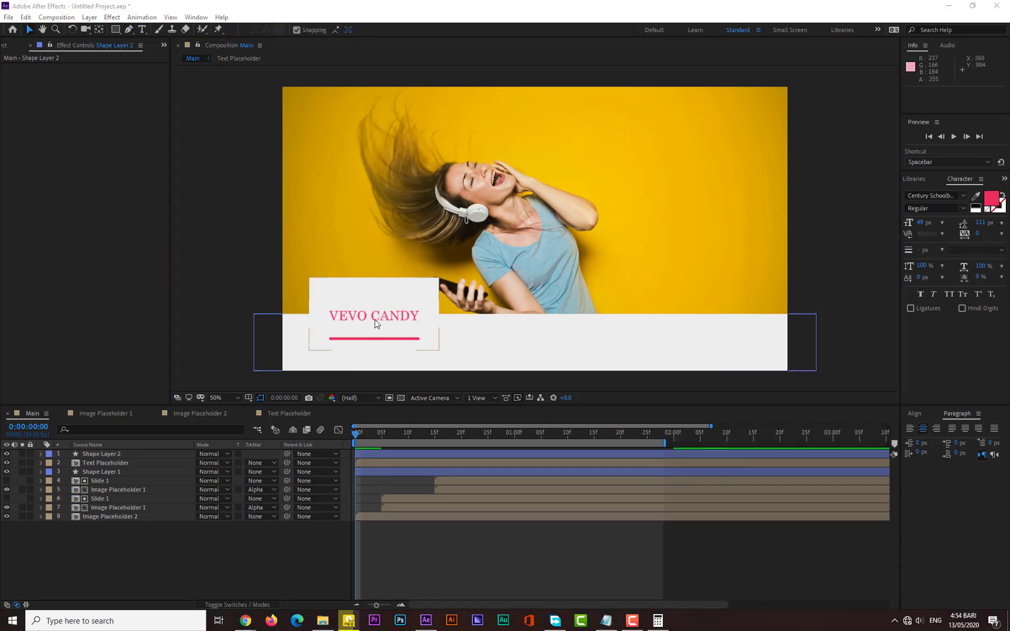
Keyframe the Text Placeholder and strip positions at 1:00, and at 0:00 move both off-frame to the right, at x 2391 and 3003
{"action": "left_click", "coordinate": [94, 463]}
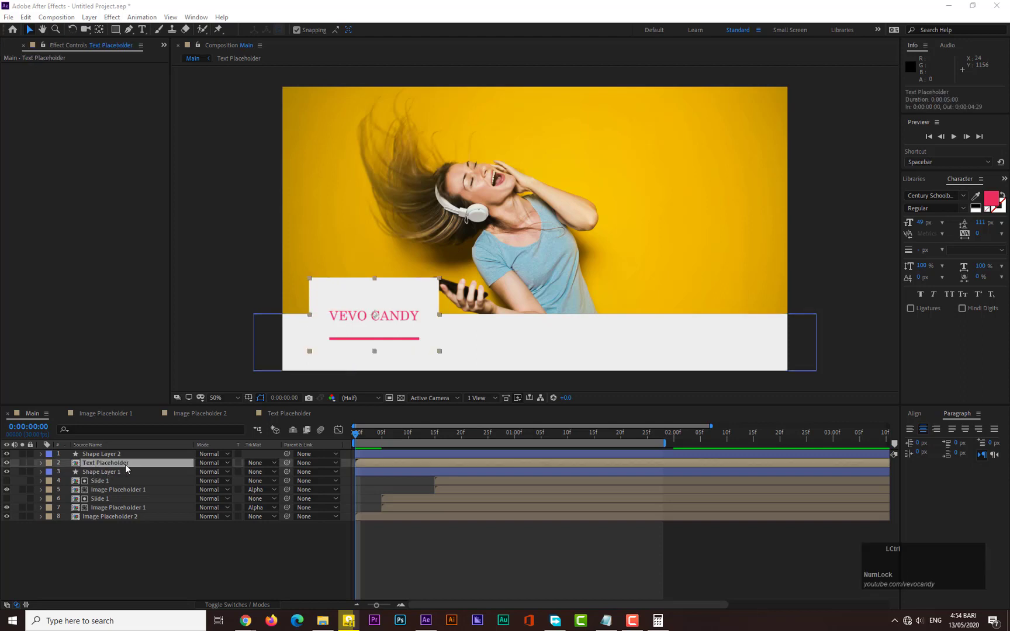
{"action": "left_click", "coordinate": [103, 473], "text": "ctrl"}
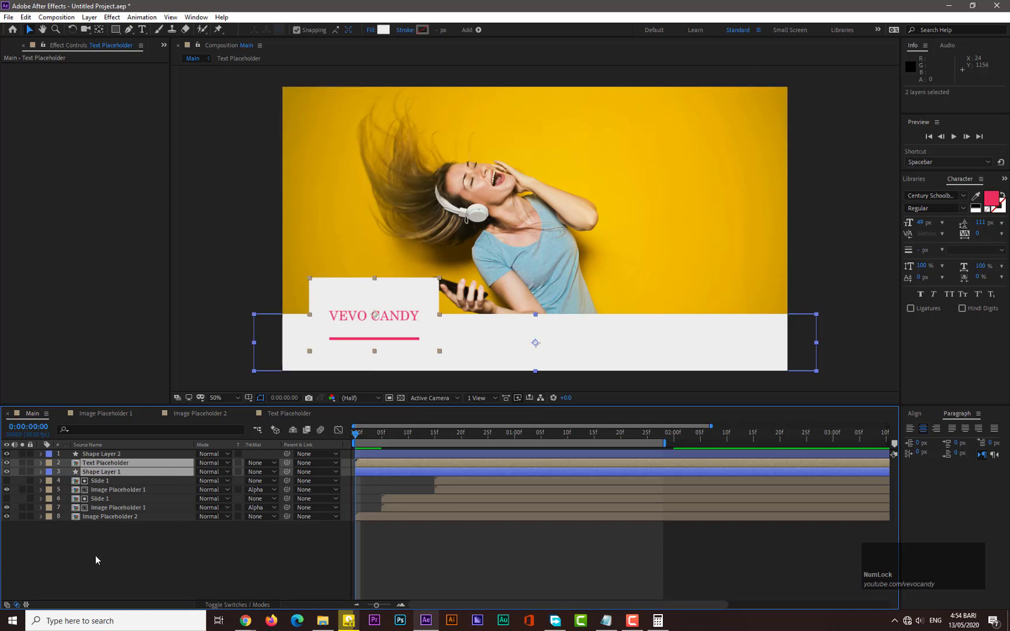
{"action": "key", "text": "p"}
{"action": "key", "text": "minus"}
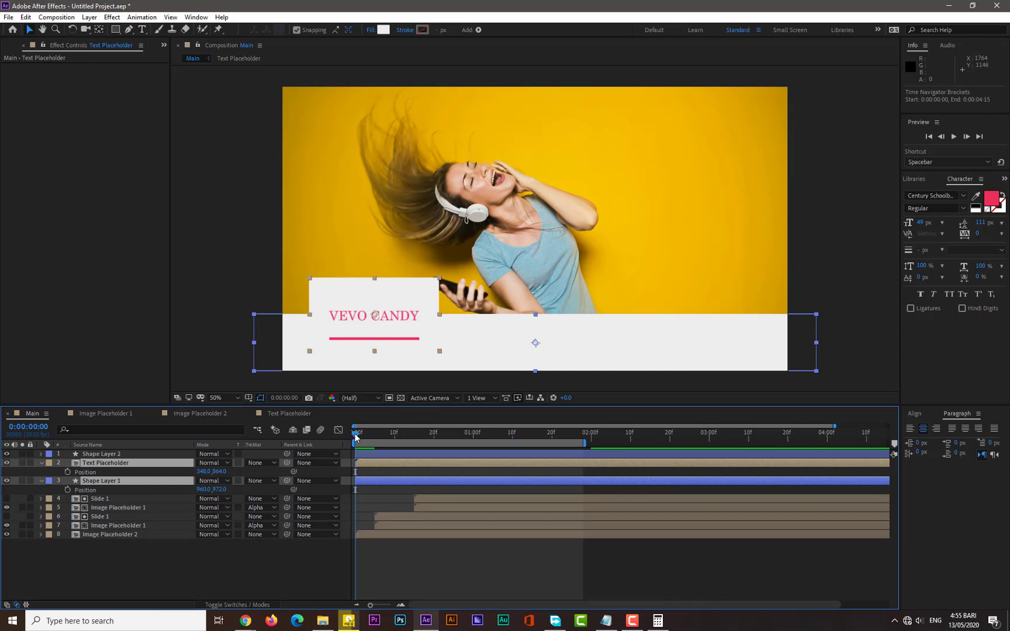
{"action": "left_click_drag", "start_coordinate": [356, 436], "coordinate": [475, 435]}
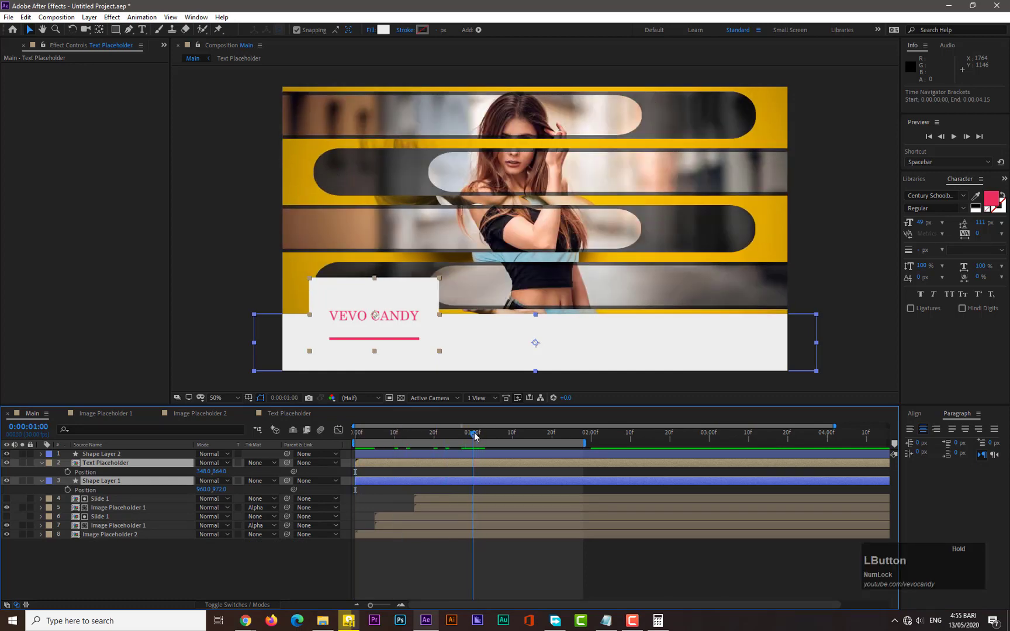
{"action": "left_click", "coordinate": [68, 491]}
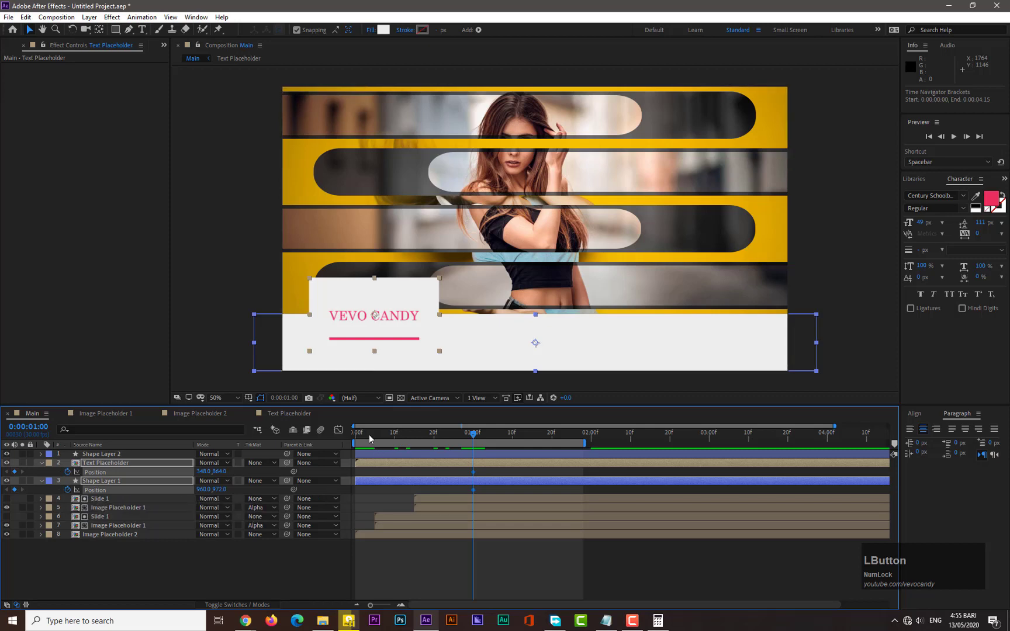
{"action": "left_click_drag", "start_coordinate": [369, 438], "coordinate": [356, 432]}
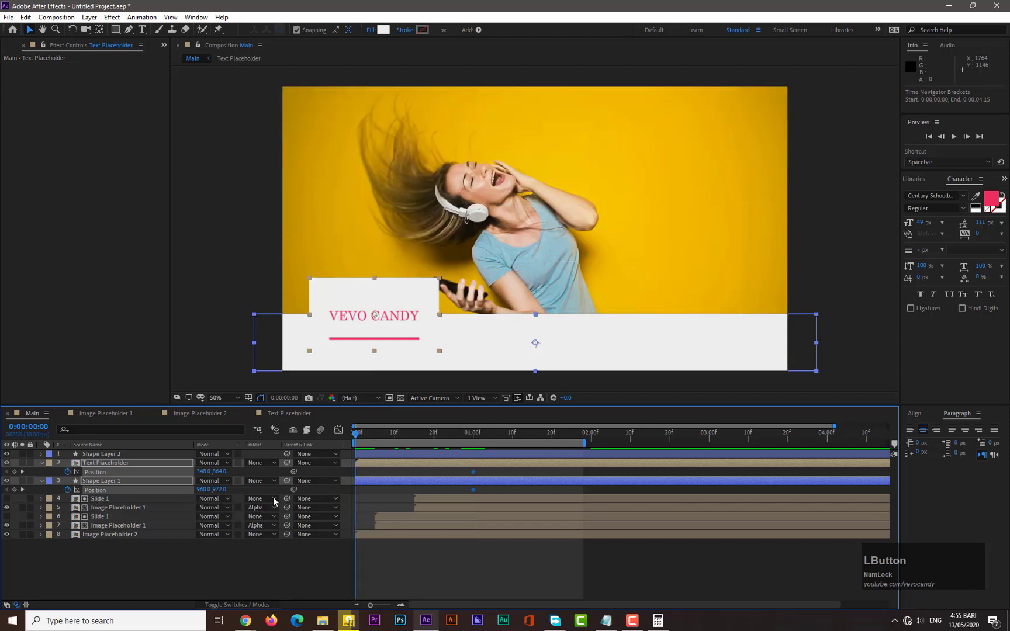
{"action": "left_click_drag", "start_coordinate": [209, 491], "coordinate": [664, 487]}
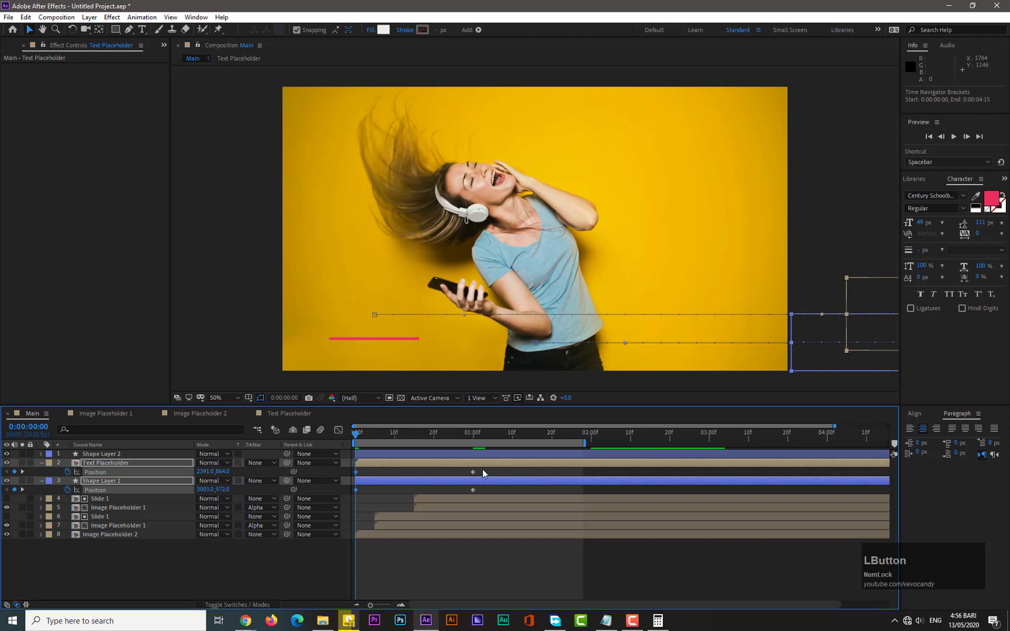
Apply Easy Ease to the Text Placeholder and Shape Layer 1 position keyframes and reshape their speed graph to peak early and slow gradually
{"action": "left_click_drag", "start_coordinate": [482, 468], "coordinate": [431, 490]}
{"action": "left_click_drag", "start_coordinate": [358, 490], "coordinate": [356, 491]}
{"action": "right_click", "coordinate": [354, 491]}
{"action": "mouse_move", "coordinate": [391, 486]}
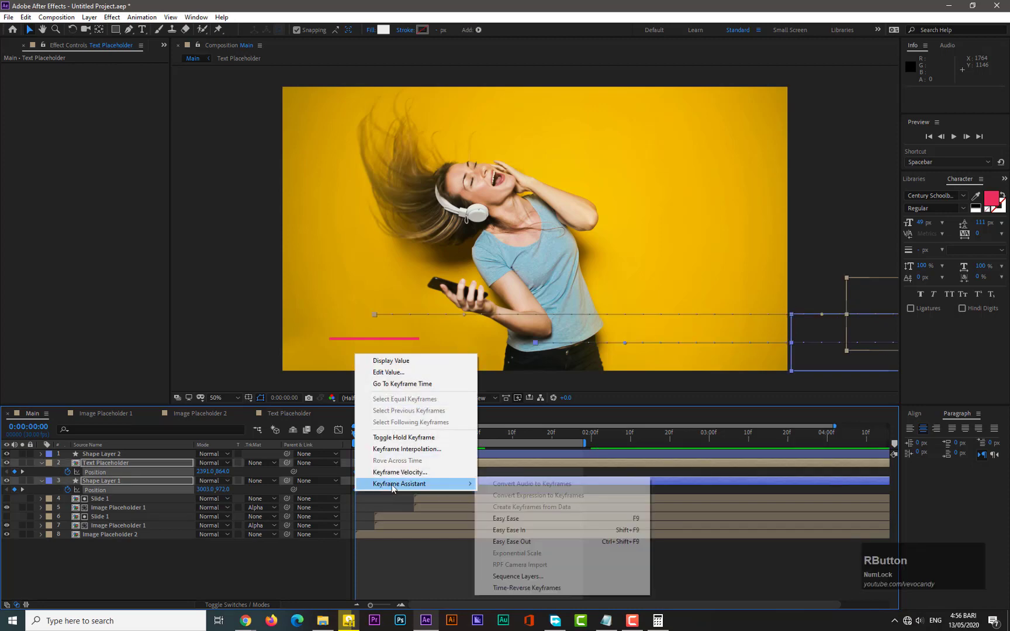
{"action": "left_click", "coordinate": [507, 518]}
{"action": "left_click", "coordinate": [337, 431]}
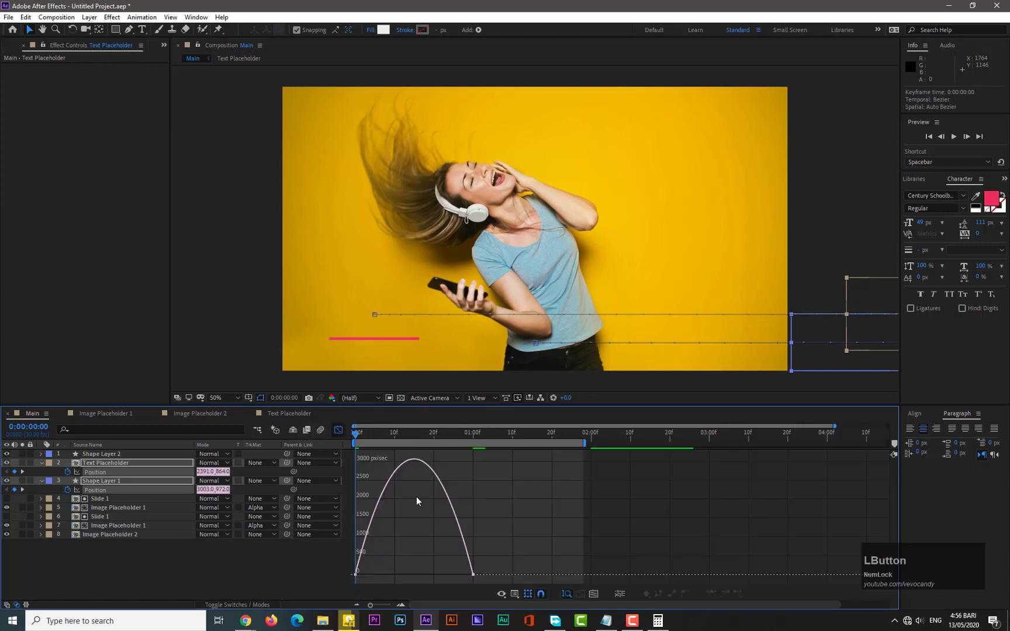
{"action": "left_click_drag", "start_coordinate": [493, 544], "coordinate": [415, 573]}
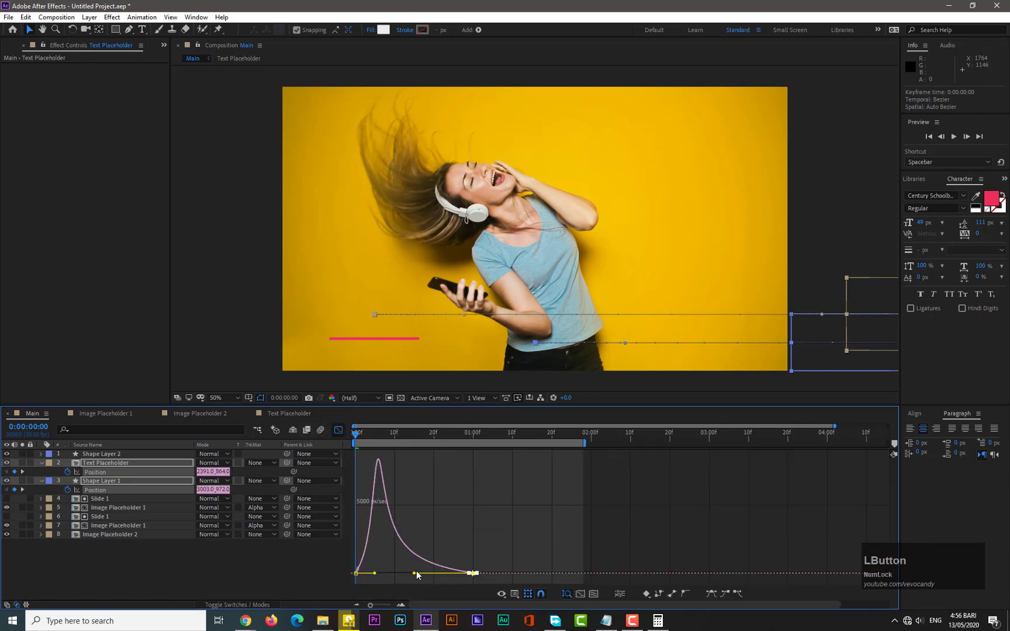
{"action": "left_click", "coordinate": [338, 431]}
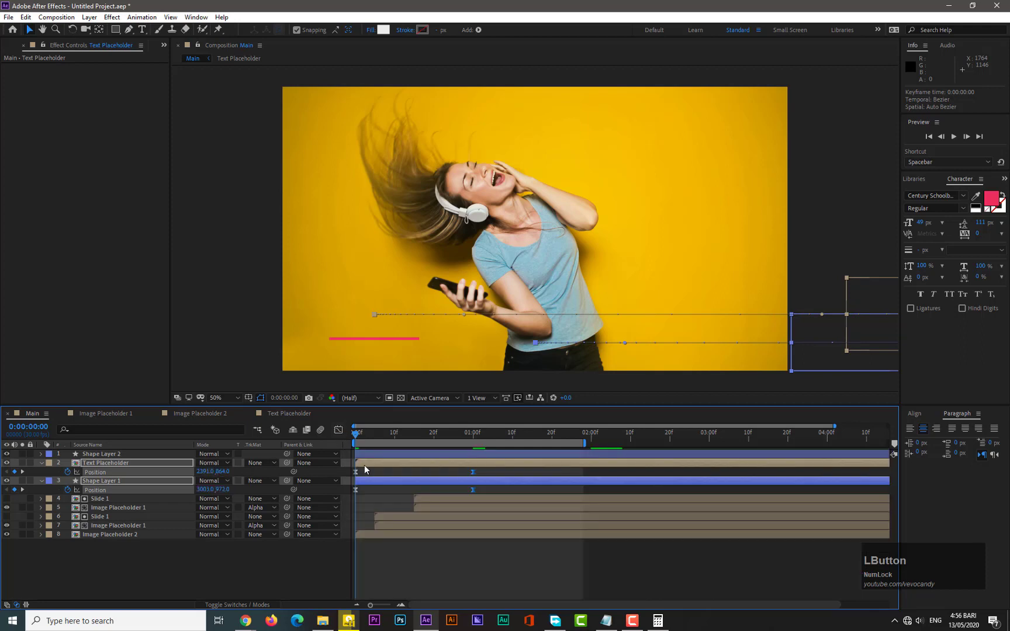
Keyframe the Shape Layer 2 underline's position at 0:15, and at 0:00 move it off-frame to the right, at x 2732
{"action": "left_click", "coordinate": [133, 453]}
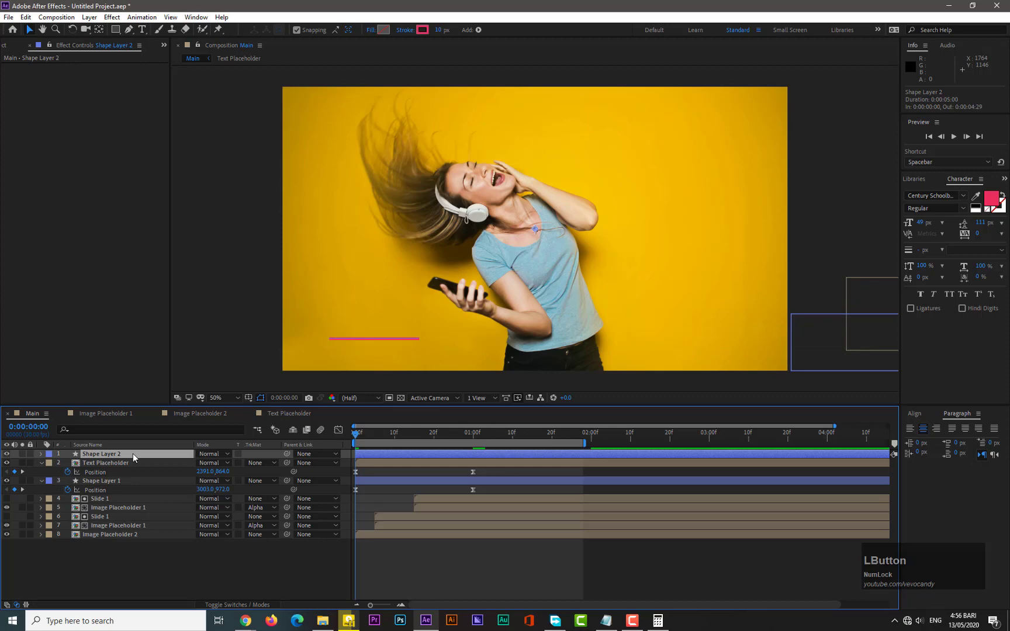
{"action": "key", "text": "p"}
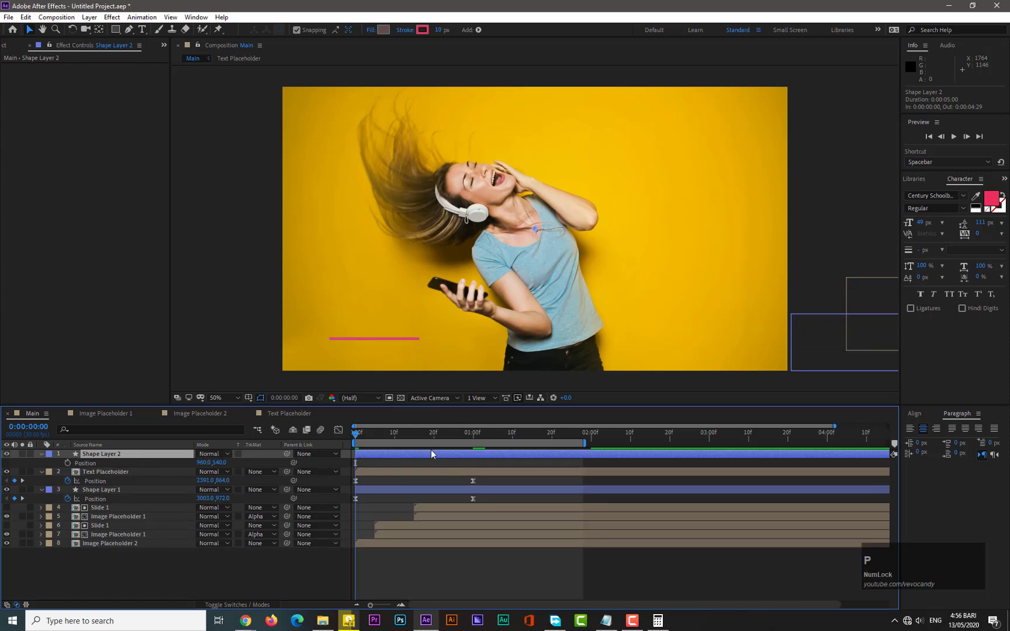
{"action": "left_click", "coordinate": [414, 433]}
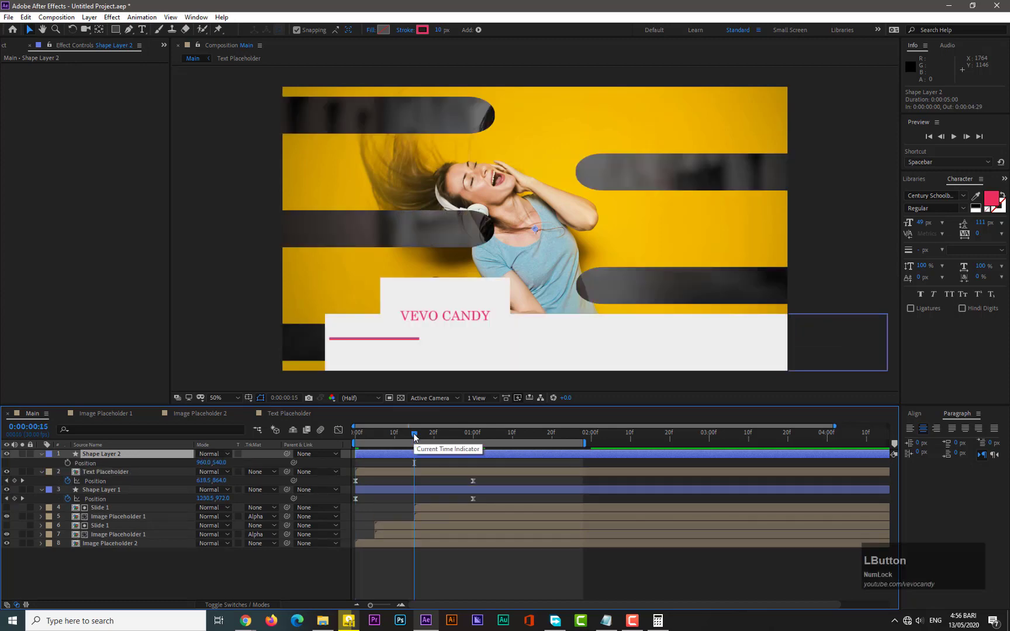
{"action": "left_click", "coordinate": [68, 463]}
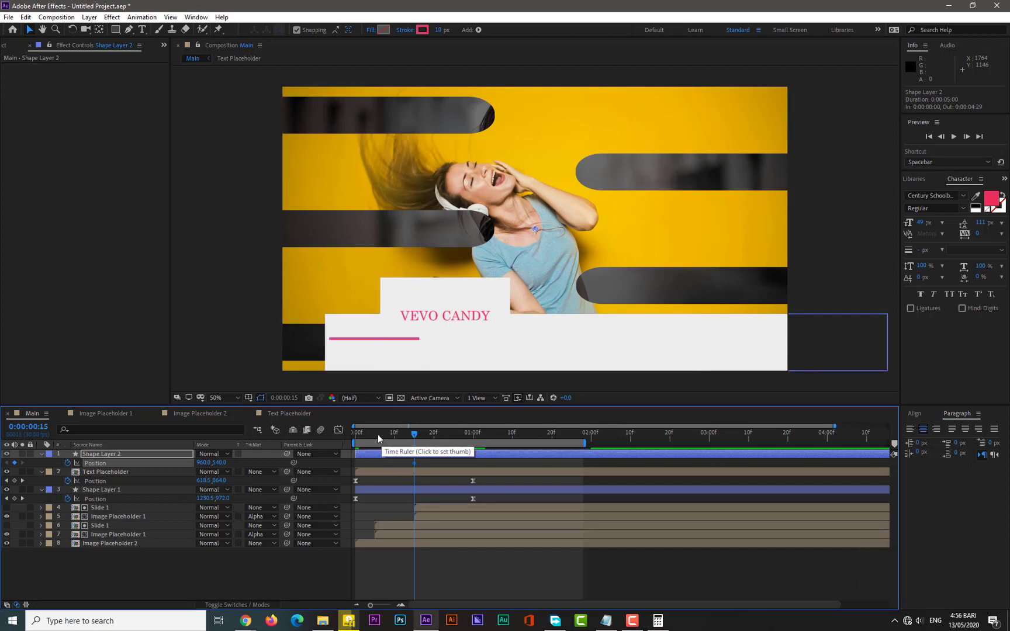
{"action": "left_click_drag", "start_coordinate": [378, 434], "coordinate": [349, 432]}
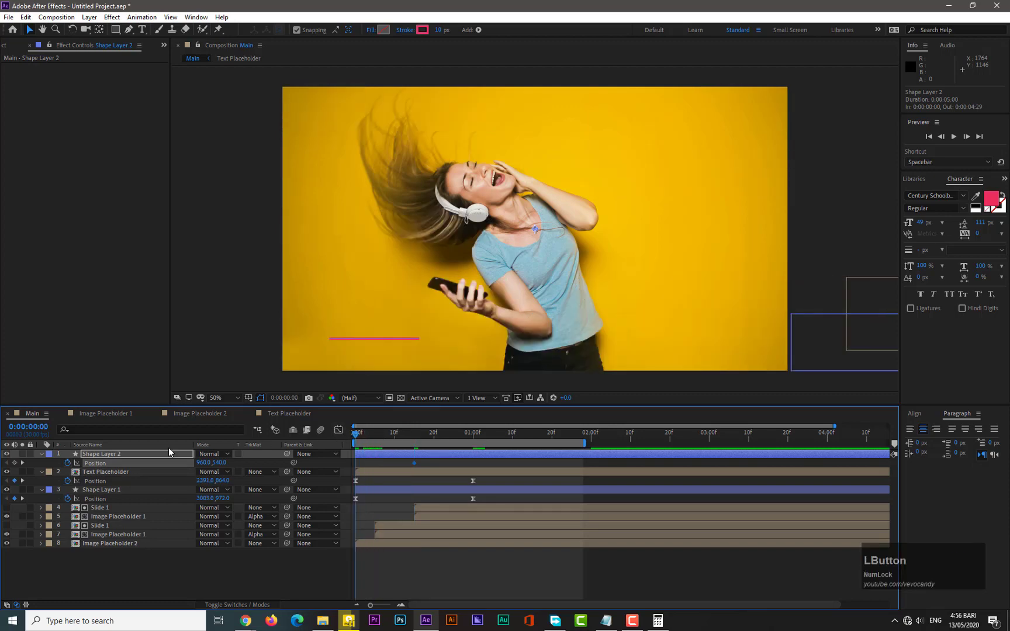
{"action": "left_click_drag", "start_coordinate": [201, 464], "coordinate": [531, 462]}
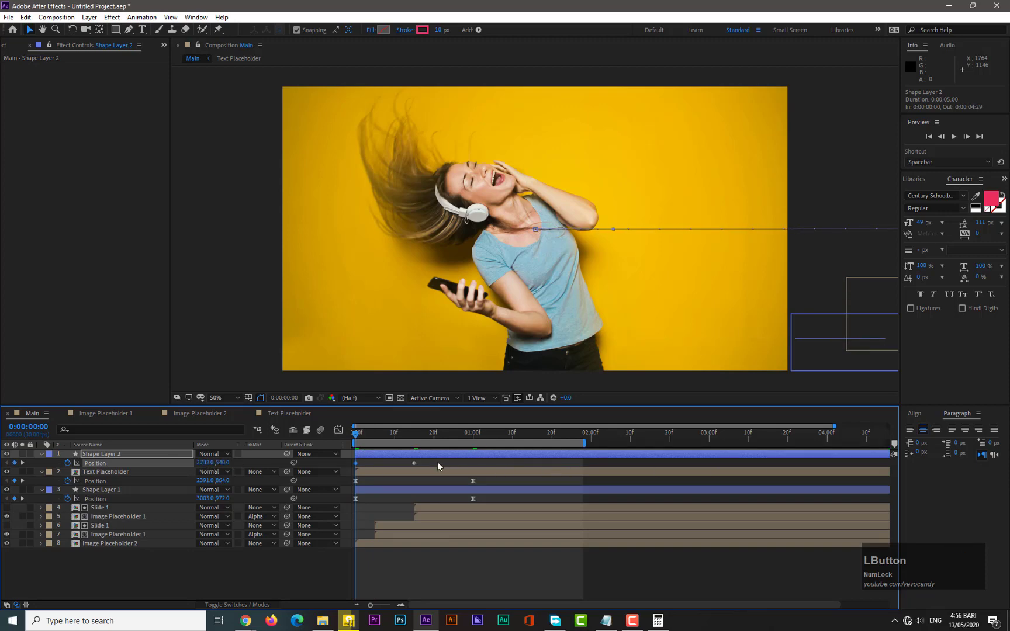
Apply Easy Ease to both underline position keyframes and reshape their speed graph to peak early and slow gradually
{"action": "left_click_drag", "start_coordinate": [428, 462], "coordinate": [354, 468]}
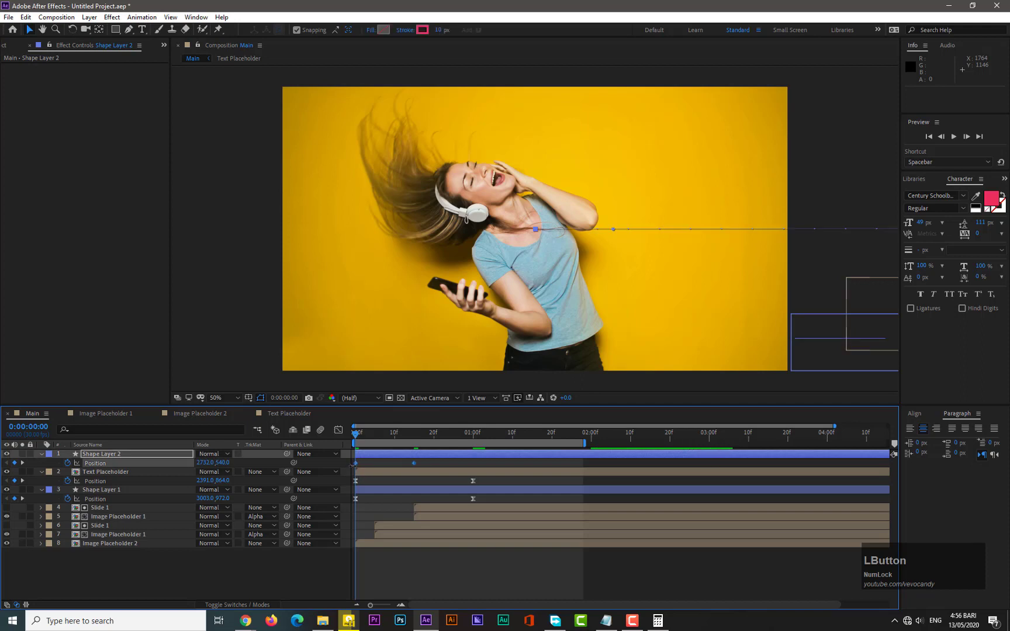
{"action": "right_click", "coordinate": [358, 465]}
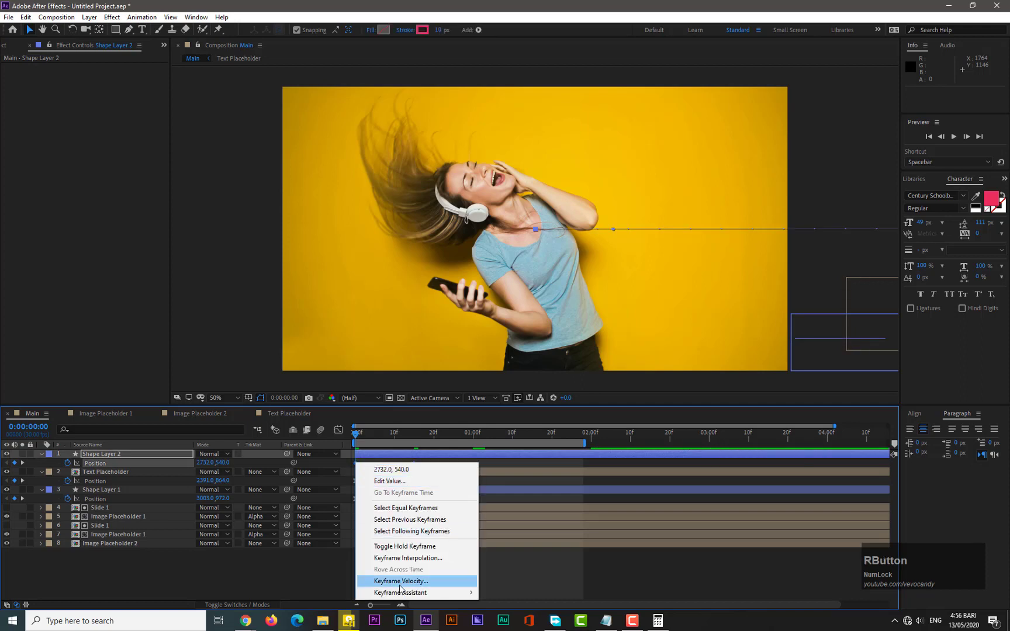
{"action": "mouse_move", "coordinate": [404, 592]}
{"action": "left_click", "coordinate": [506, 523]}
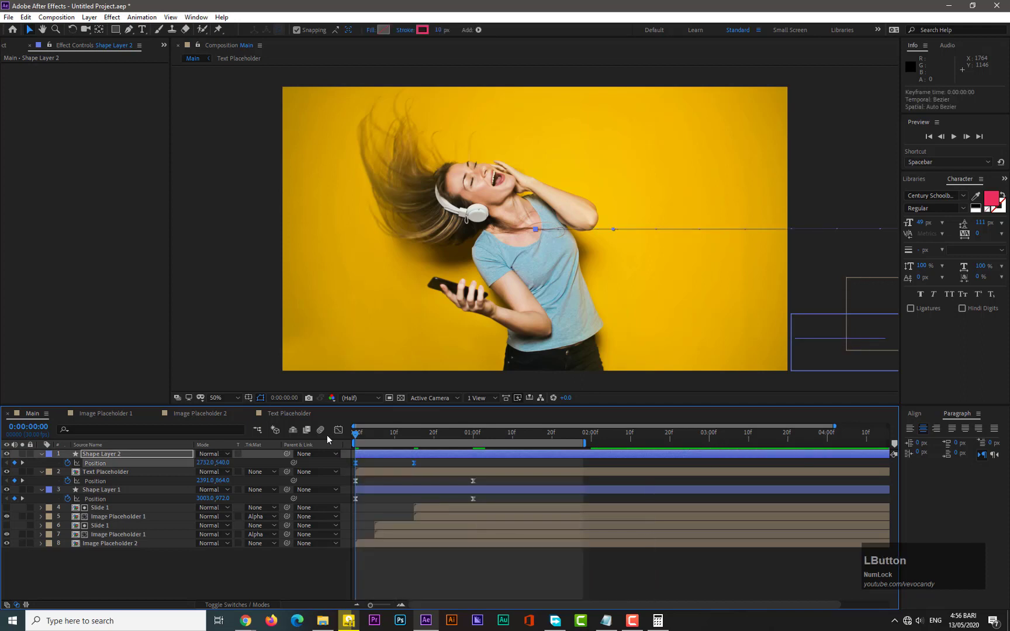
{"action": "left_click", "coordinate": [338, 430]}
{"action": "left_click_drag", "start_coordinate": [430, 564], "coordinate": [384, 578]}
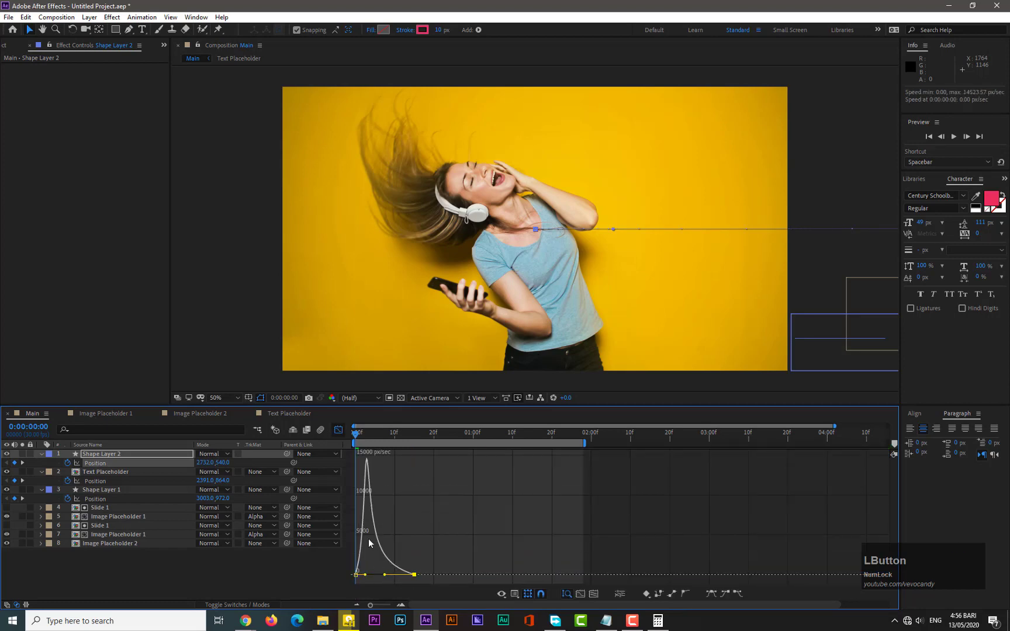
{"action": "left_click", "coordinate": [337, 430]}
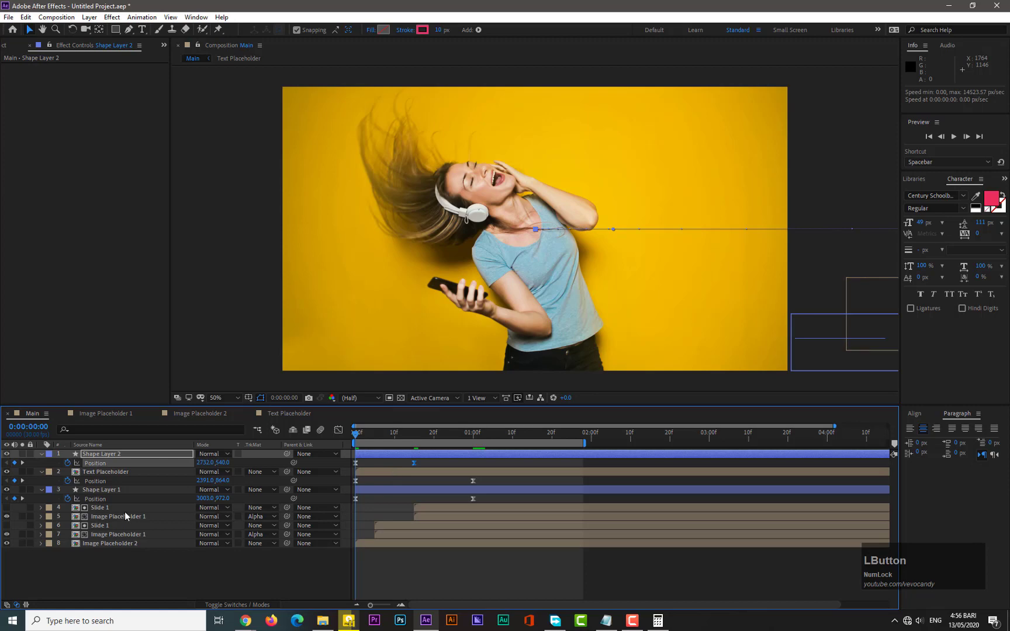
Extend the work area past 3:00 and shift Shape Layer 2, Text Placeholder and Shape Layer 1 together to start at 2:00
{"action": "left_click", "coordinate": [121, 489]}
{"action": "left_click", "coordinate": [125, 472], "text": "ctrl"}
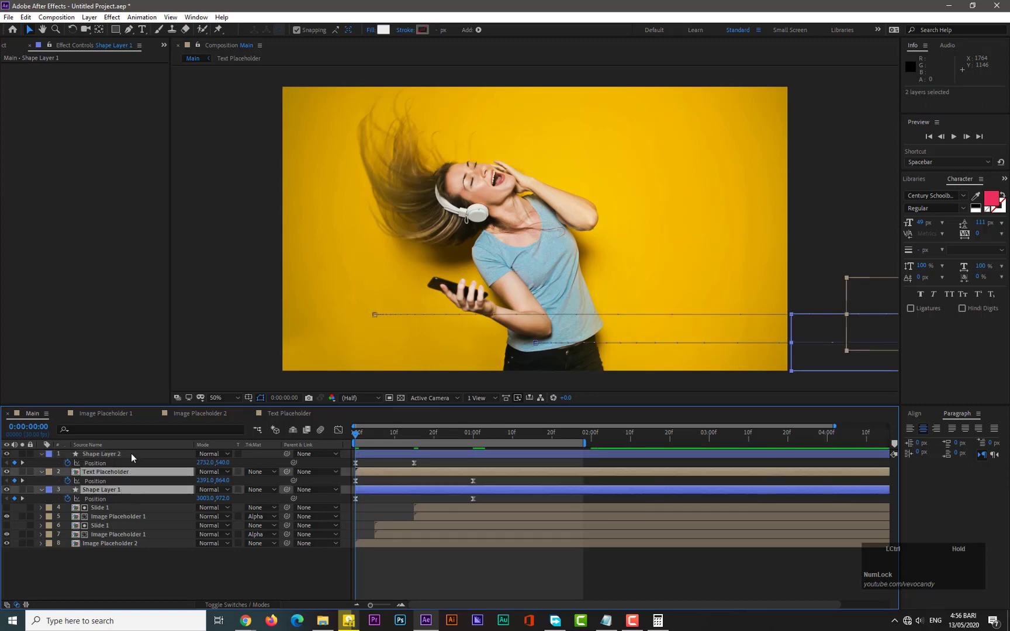
{"action": "left_click", "coordinate": [131, 453], "text": "ctrl"}
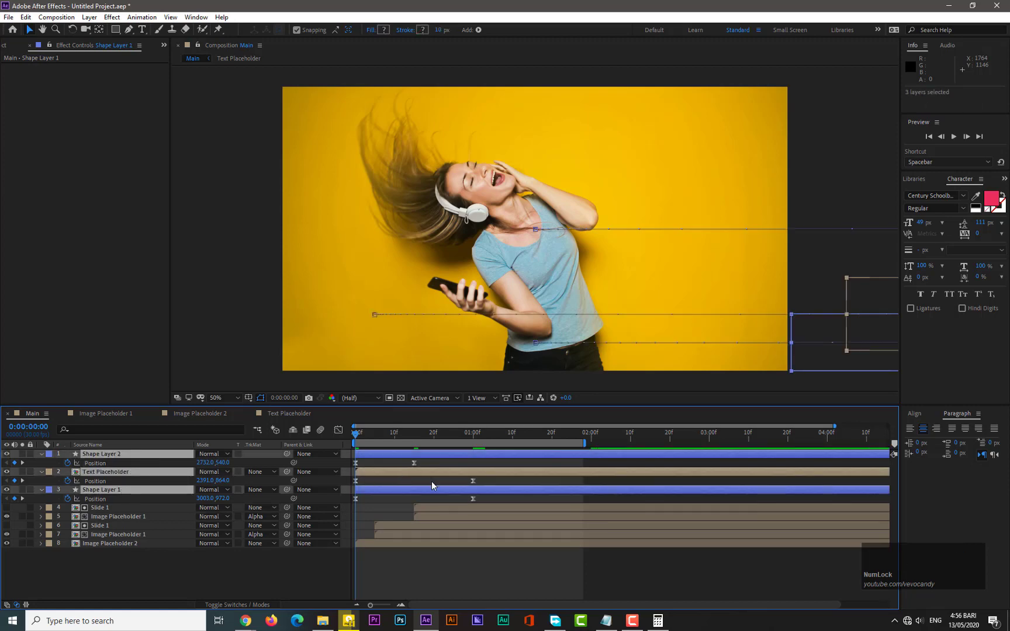
{"action": "key", "text": "p"}
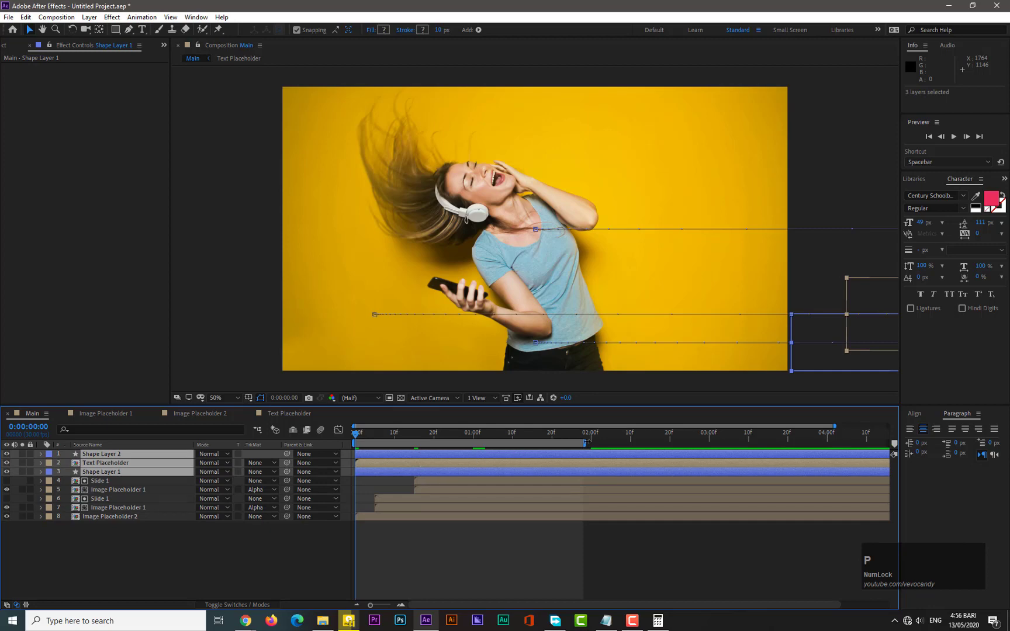
{"action": "left_click_drag", "start_coordinate": [586, 443], "coordinate": [745, 443]}
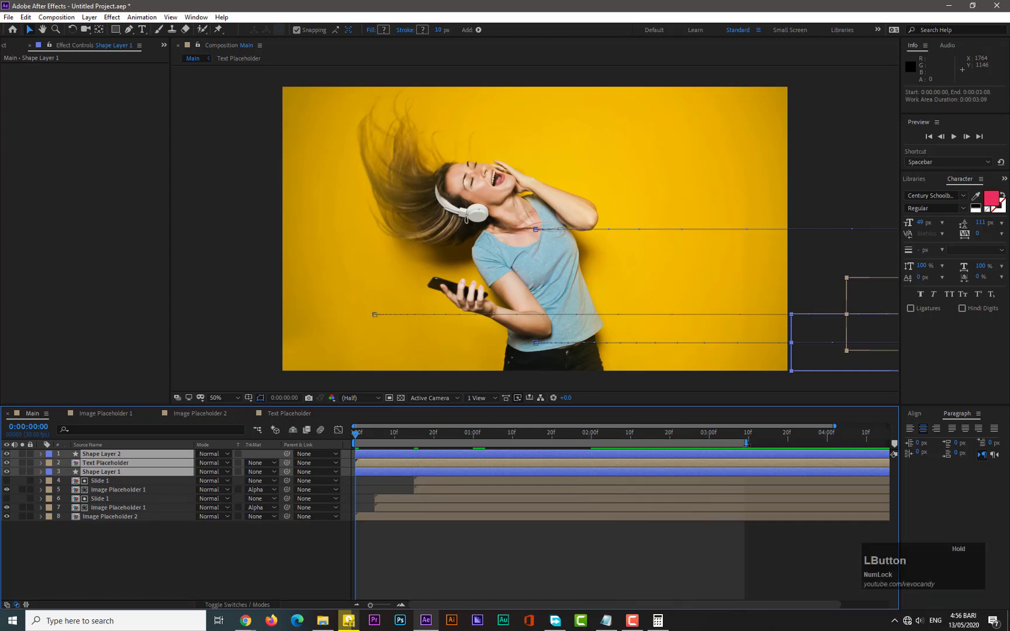
{"action": "left_click", "coordinate": [592, 436]}
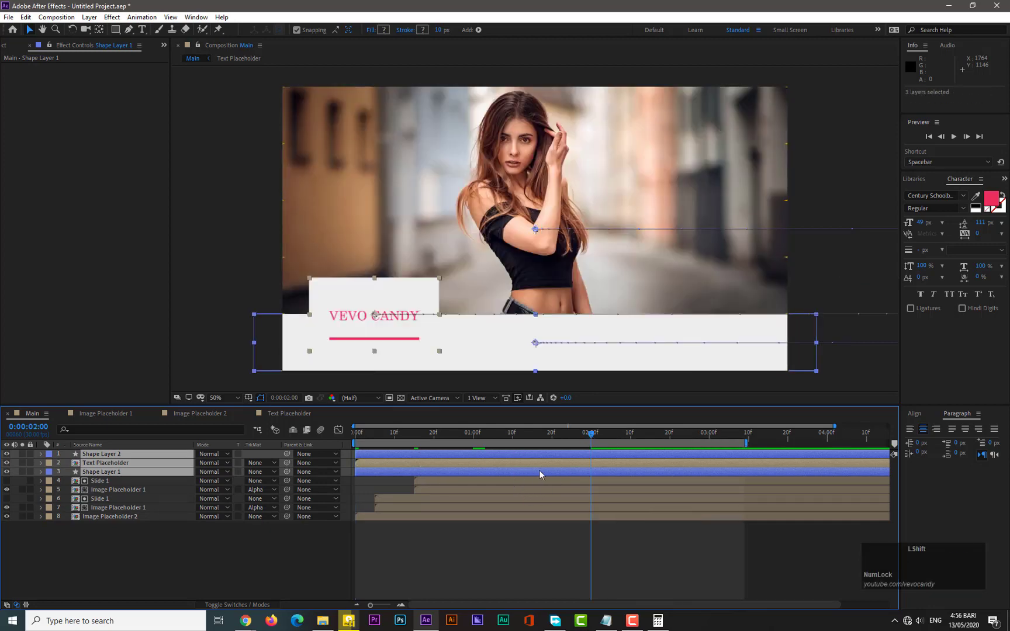
{"action": "left_click_drag", "start_coordinate": [539, 471], "coordinate": [745, 482]}
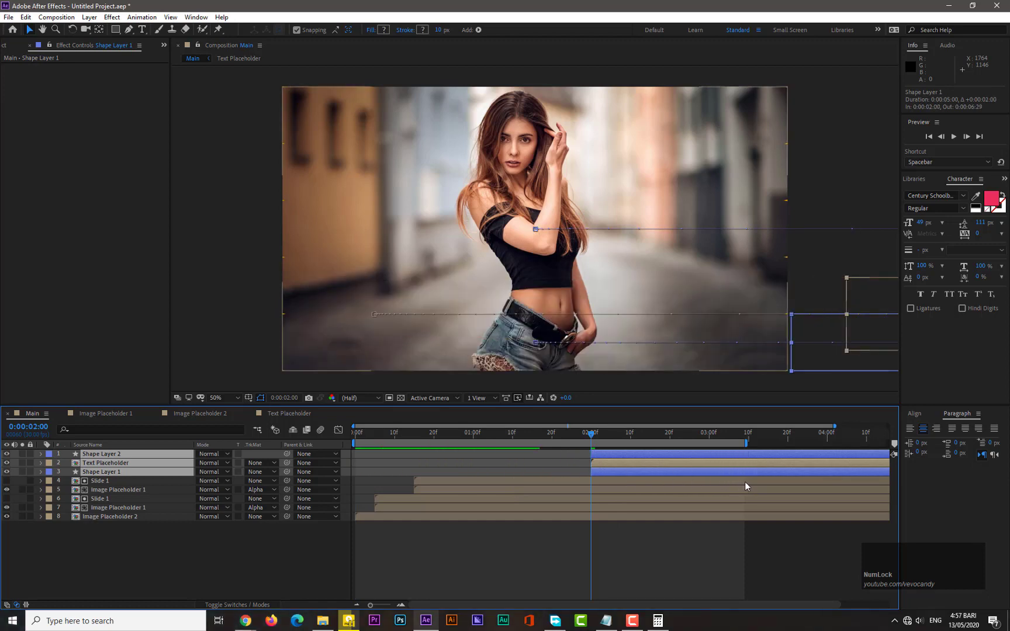
Stagger the layer starts by moving Shape Layer 2 to 2:15 and Text Placeholder to 2:04
{"action": "key", "text": "equal"}
{"action": "left_click", "coordinate": [567, 455]}
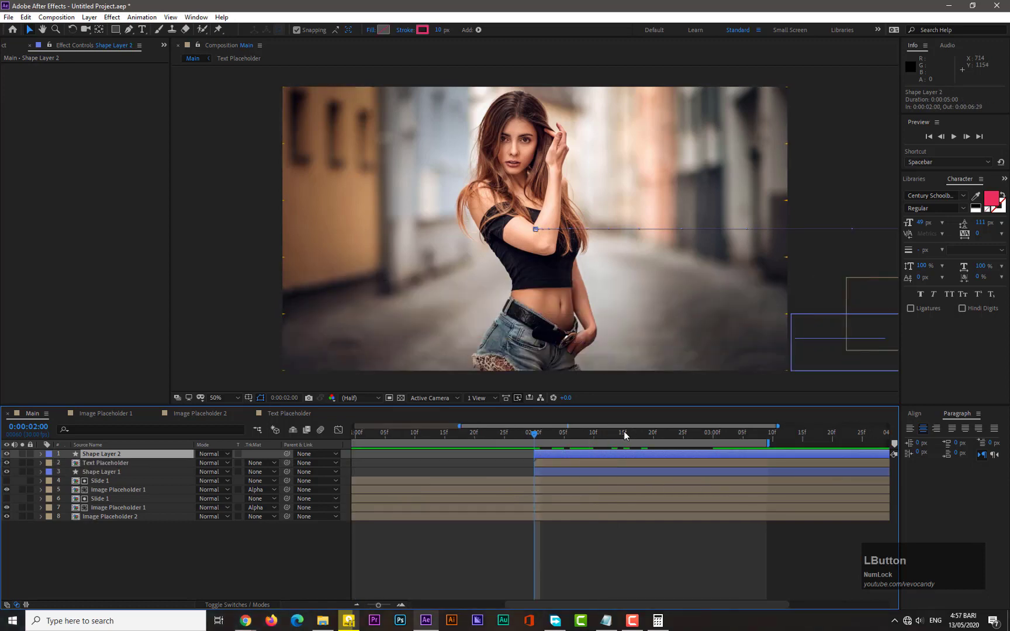
{"action": "left_click", "coordinate": [624, 435]}
{"action": "left_click_drag", "start_coordinate": [587, 452], "coordinate": [676, 453]}
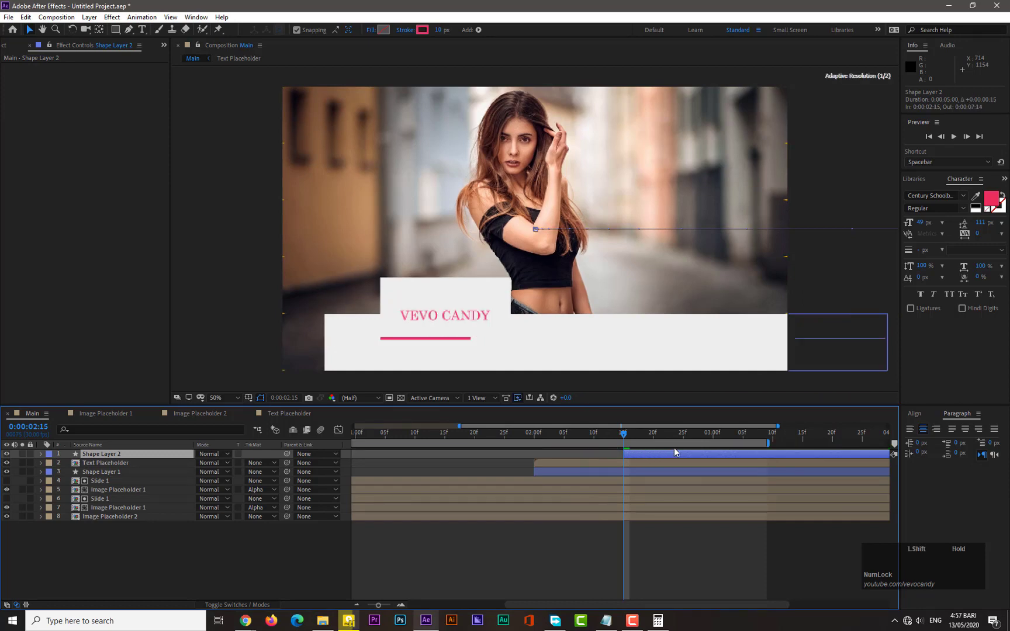
{"action": "left_click", "coordinate": [549, 464]}
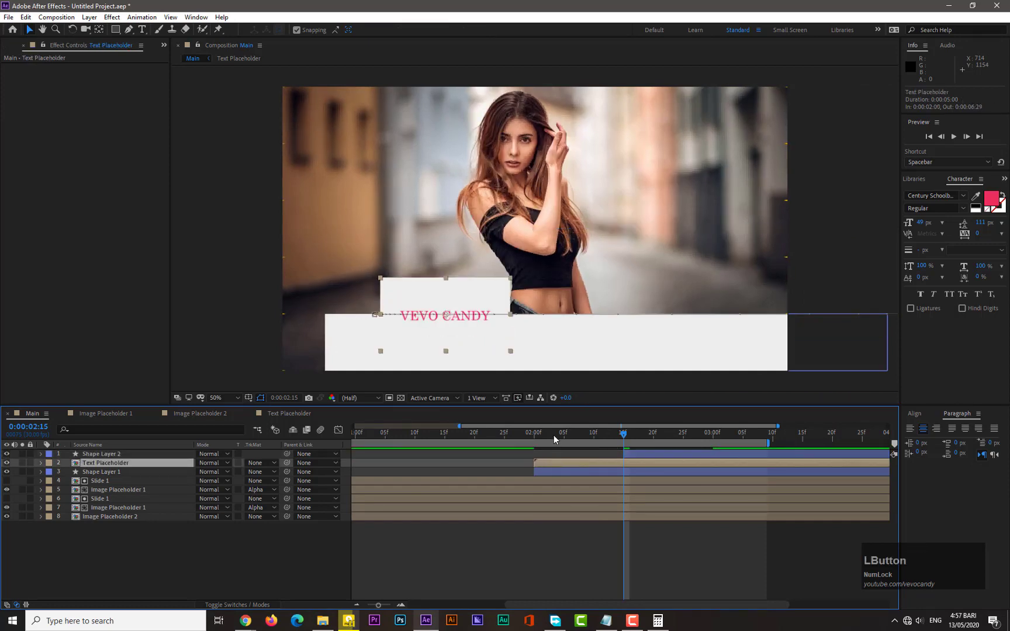
{"action": "left_click", "coordinate": [556, 436]}
{"action": "left_click_drag", "start_coordinate": [555, 461], "coordinate": [582, 462]}
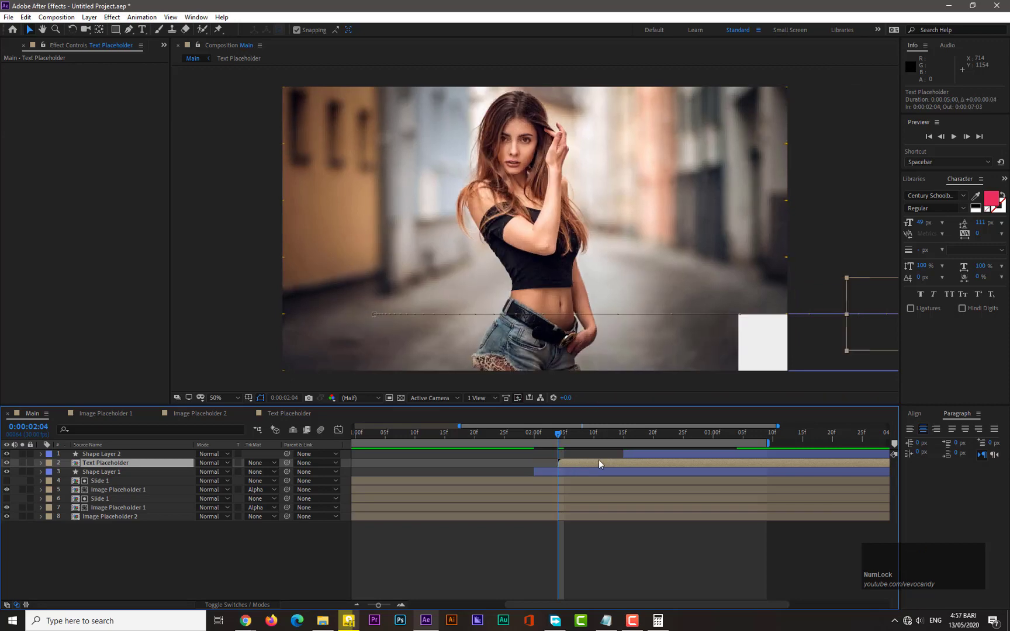
Preview the whole animation from 0:00, extending the work area to just past 4:00
{"action": "left_click_drag", "start_coordinate": [779, 431], "coordinate": [846, 433]}
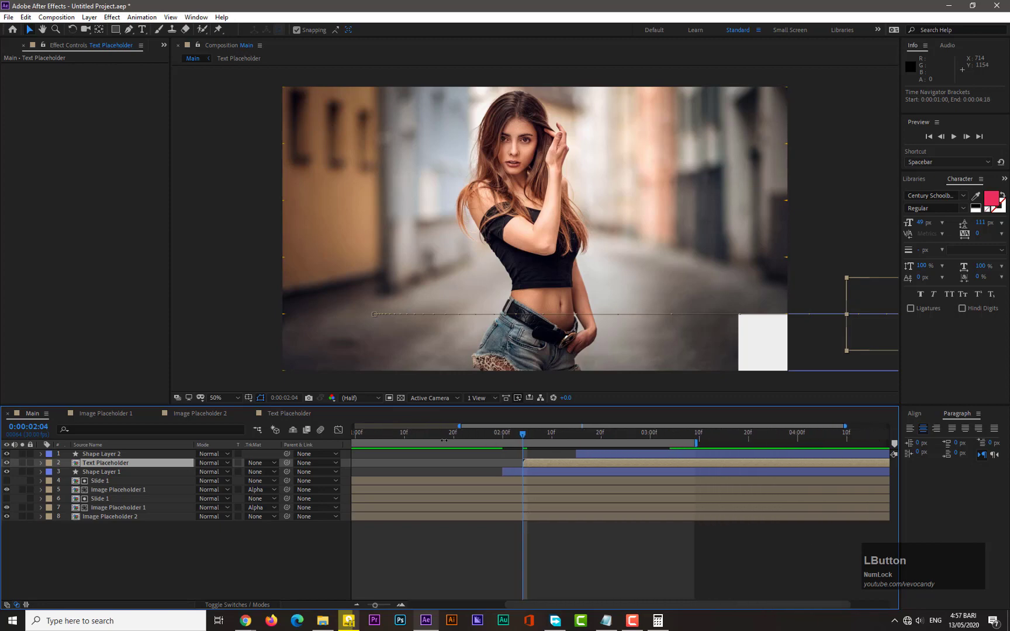
{"action": "left_click_drag", "start_coordinate": [492, 426], "coordinate": [384, 426]}
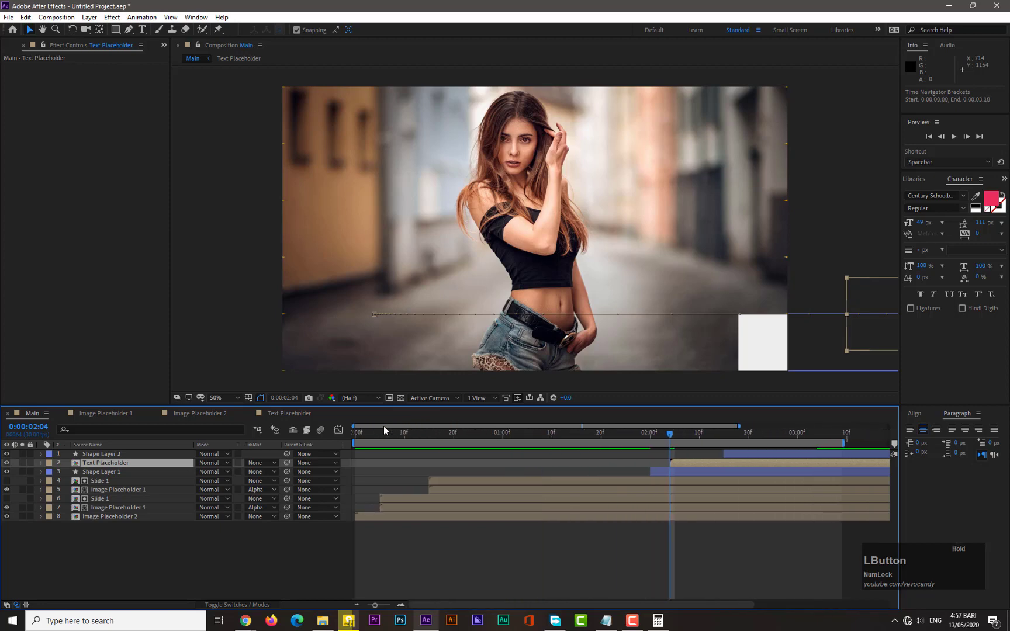
{"action": "left_click_drag", "start_coordinate": [738, 426], "coordinate": [890, 427]}
{"action": "left_click_drag", "start_coordinate": [431, 433], "coordinate": [326, 433]}
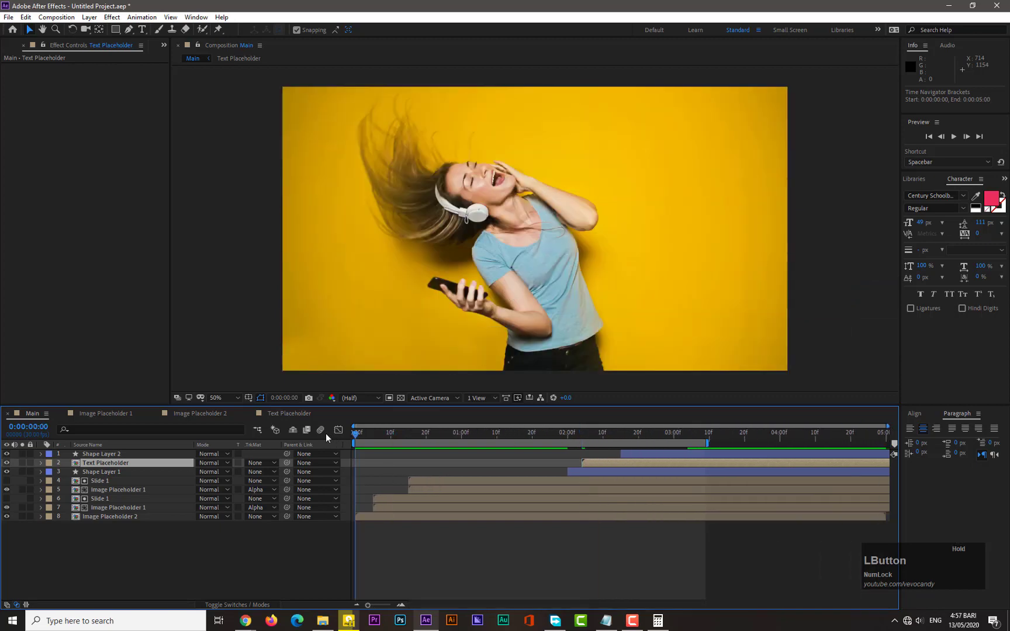
{"action": "key", "text": "KP_0"}
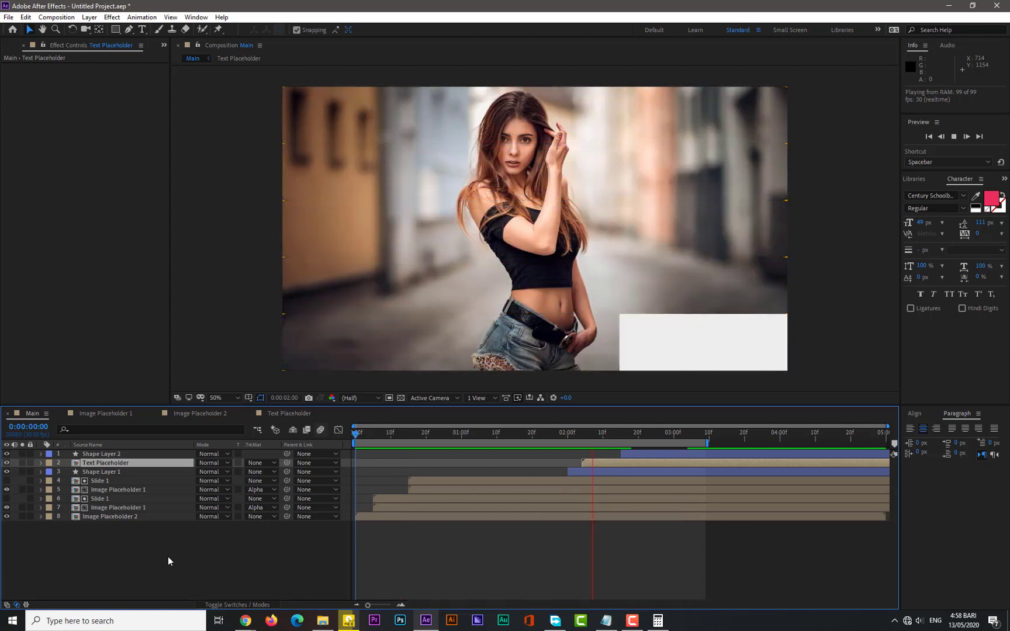
{"action": "left_click_drag", "start_coordinate": [707, 442], "coordinate": [809, 442]}
{"action": "key", "text": "KP_0"}
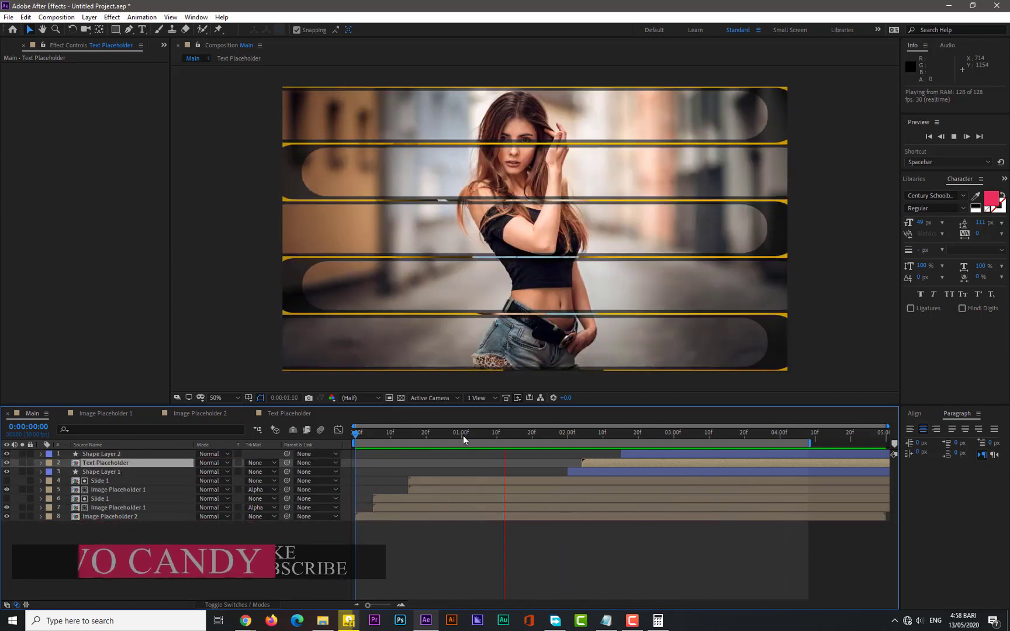
{"action": "left_click", "coordinate": [490, 432]}
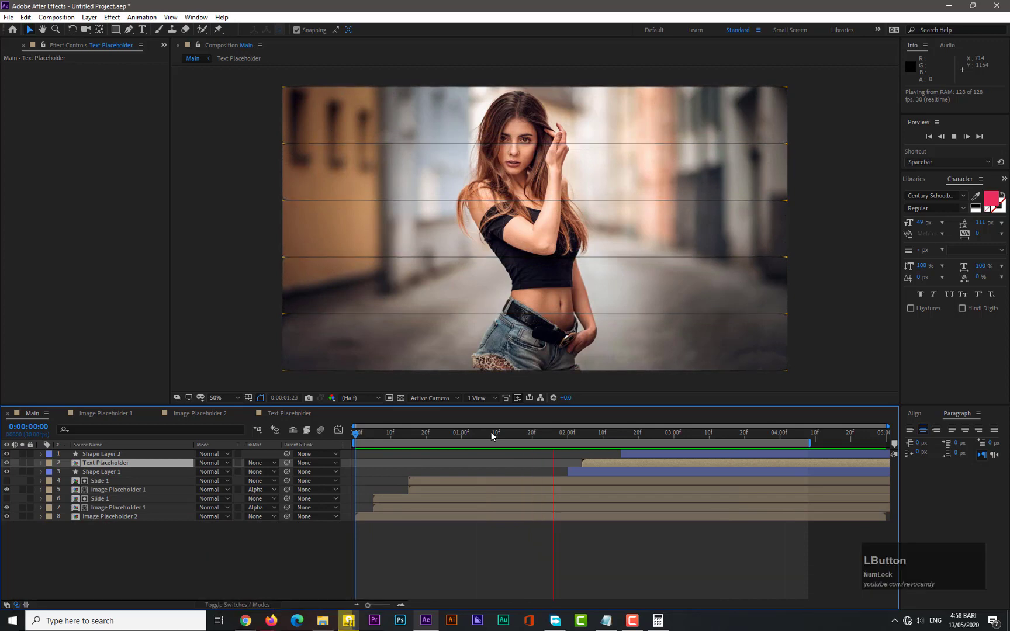
Add Position keyframes at 4:00 to Shape Layer 2, Text Placeholder and Shape Layer 1, and extend the work area to 5:00
{"action": "left_click", "coordinate": [113, 473]}
{"action": "left_click", "coordinate": [113, 466], "text": "ctrl"}
{"action": "left_click", "coordinate": [116, 454], "text": "ctrl"}
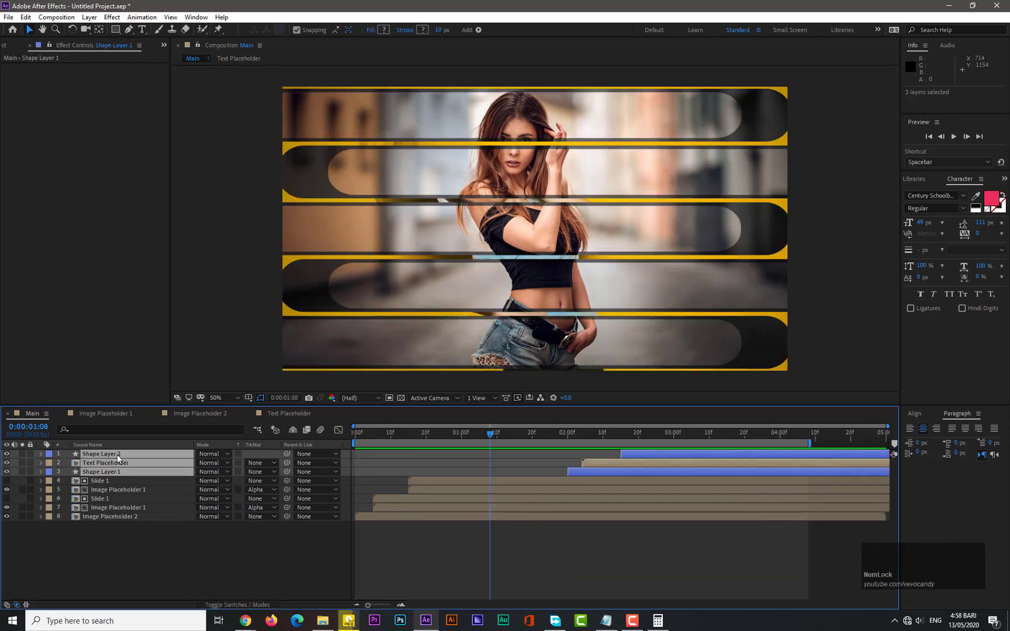
{"action": "key", "text": "p"}
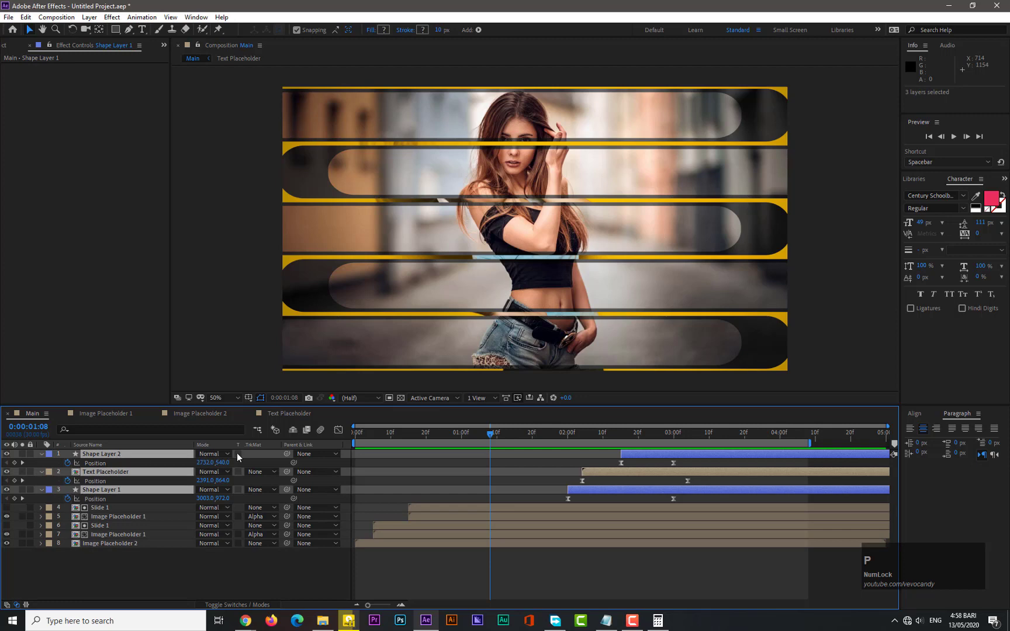
{"action": "left_click", "coordinate": [641, 434]}
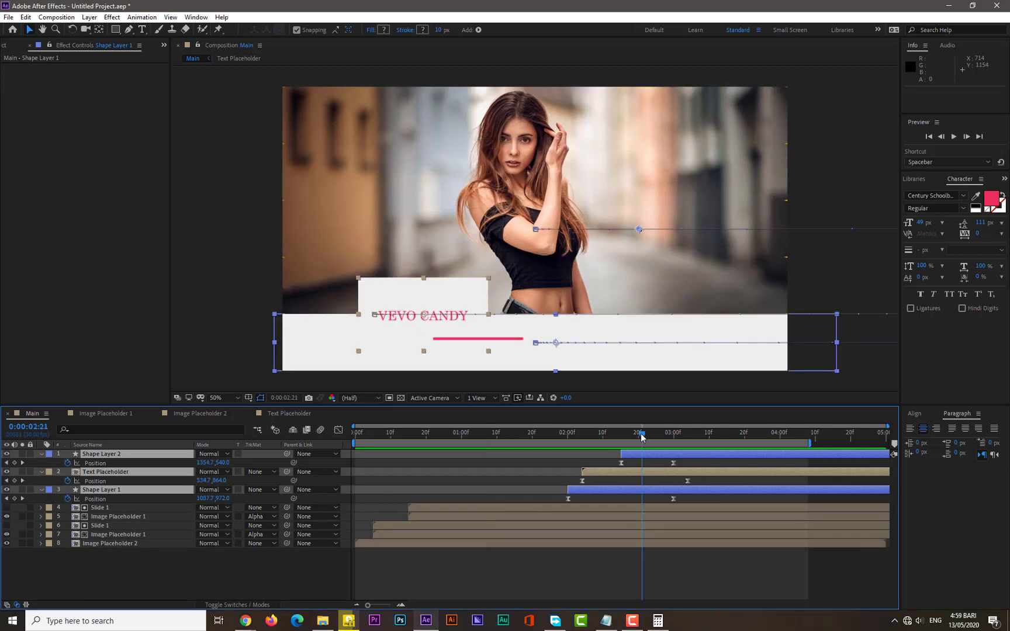
{"action": "left_click_drag", "start_coordinate": [641, 435], "coordinate": [770, 439]}
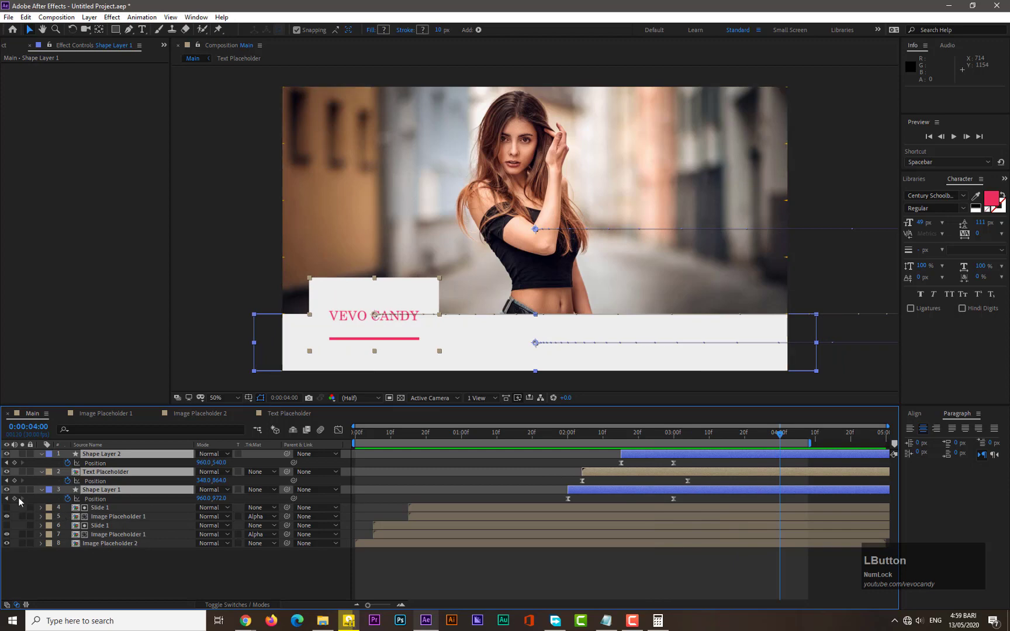
{"action": "left_click", "coordinate": [15, 498]}
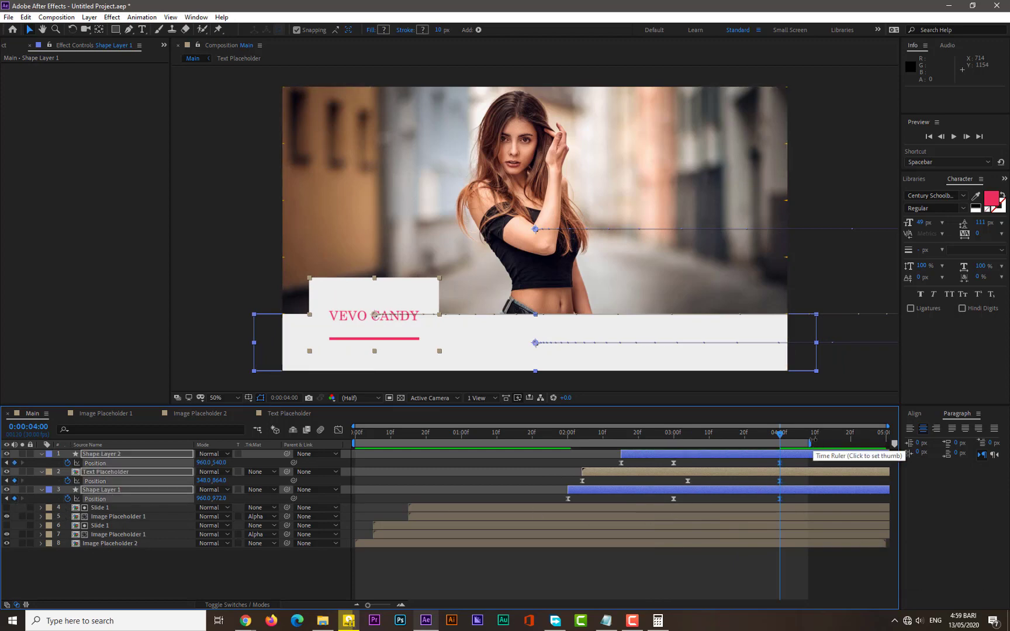
{"action": "left_click_drag", "start_coordinate": [809, 439], "coordinate": [909, 428]}
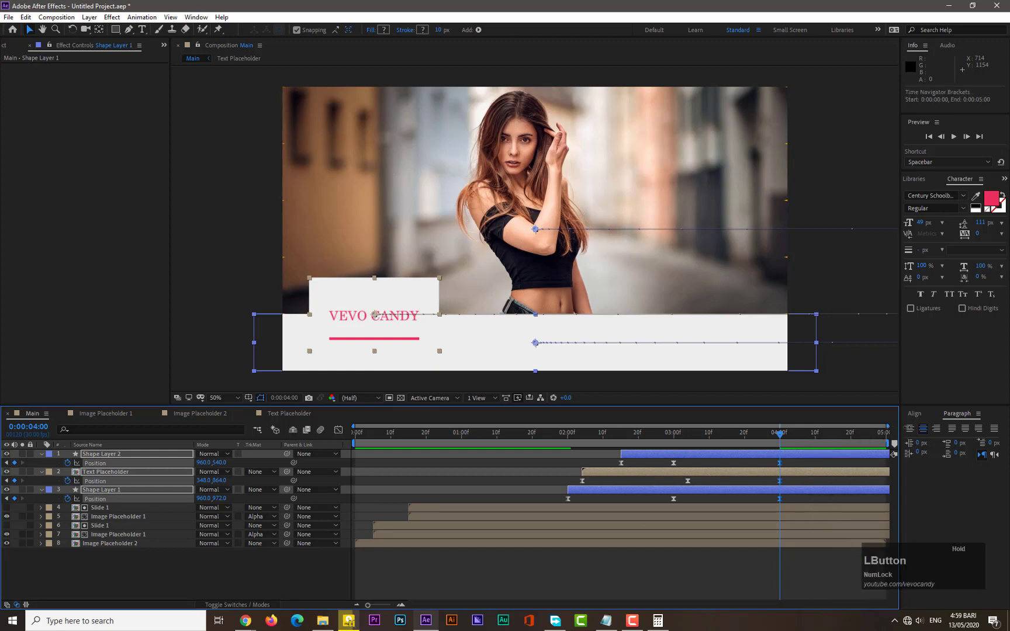
At 4:20, slide the three layers left off-screen, with both shape layers at X -1108 and Text Placeholder at X -1720, and preview from 0:00
{"action": "left_click", "coordinate": [782, 437]}
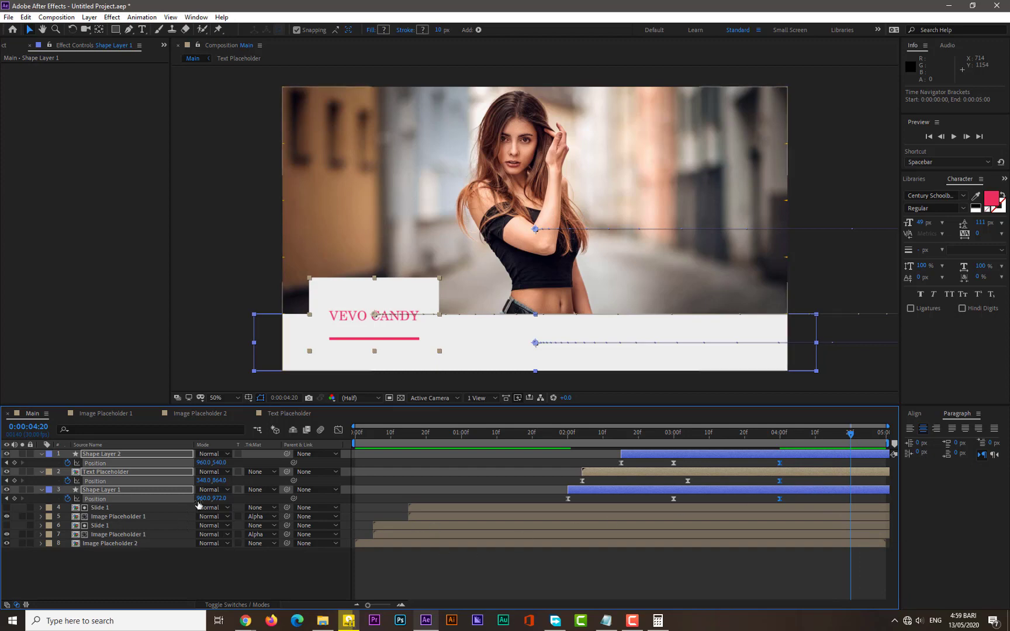
{"action": "left_click_drag", "start_coordinate": [198, 499], "coordinate": [104, 499]}
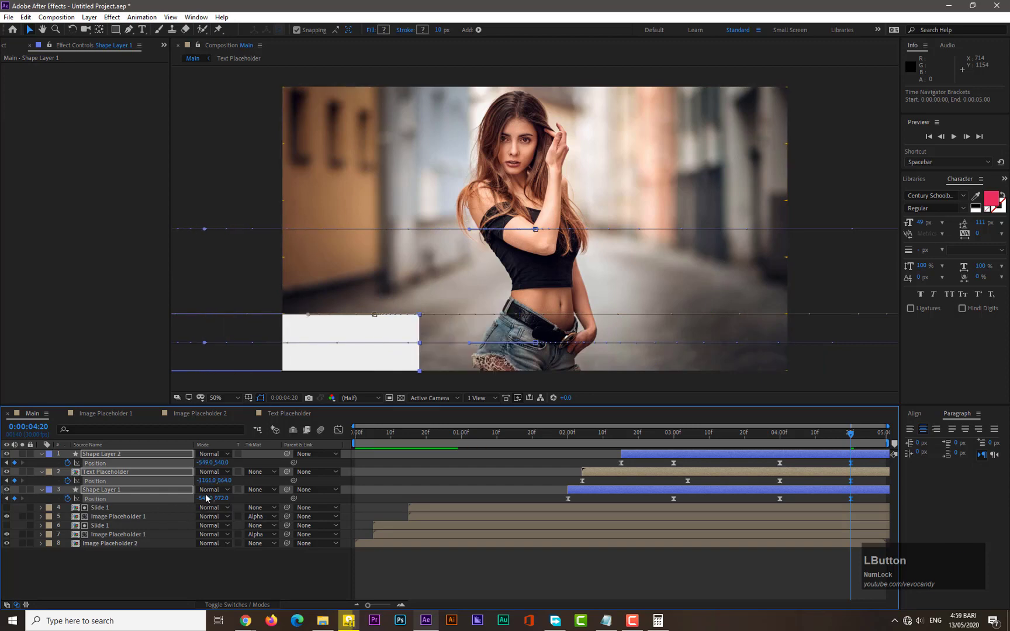
{"action": "left_click_drag", "start_coordinate": [205, 494], "coordinate": [67, 498]}
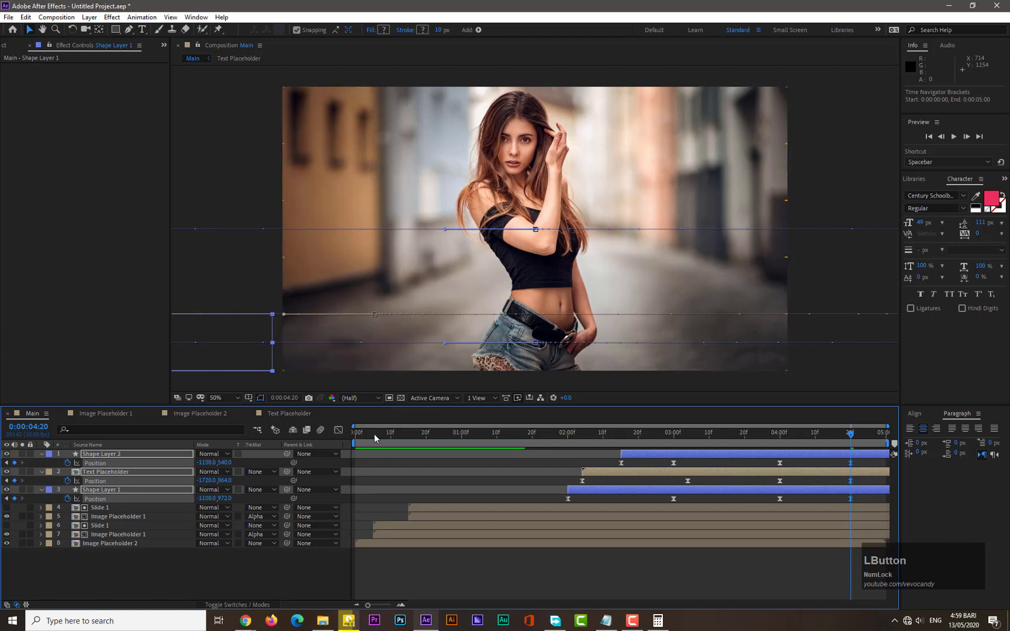
{"action": "left_click_drag", "start_coordinate": [374, 434], "coordinate": [285, 436]}
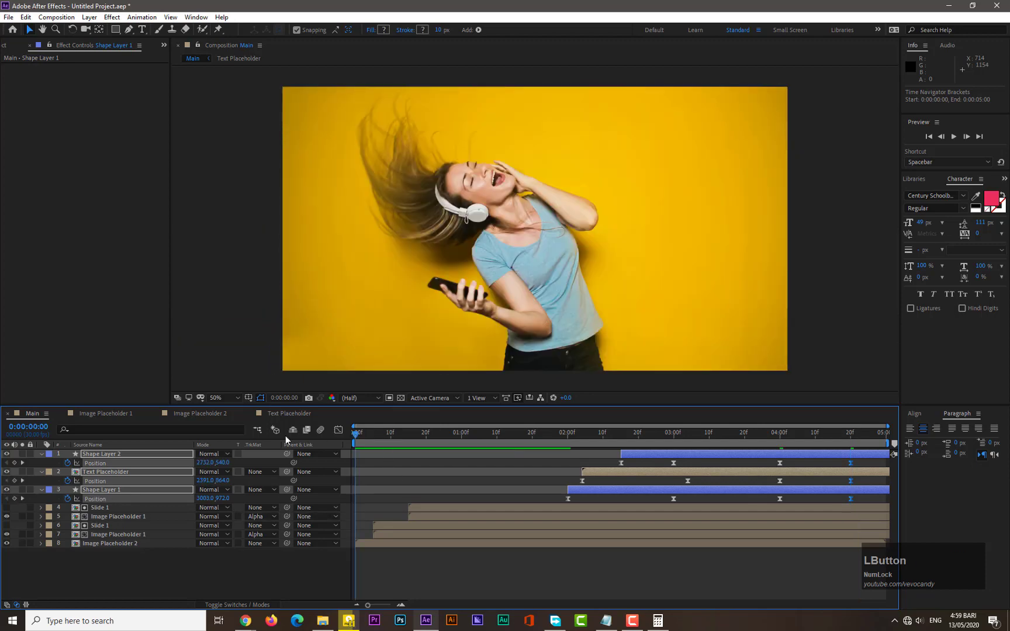
{"action": "key", "text": "KP_0"}
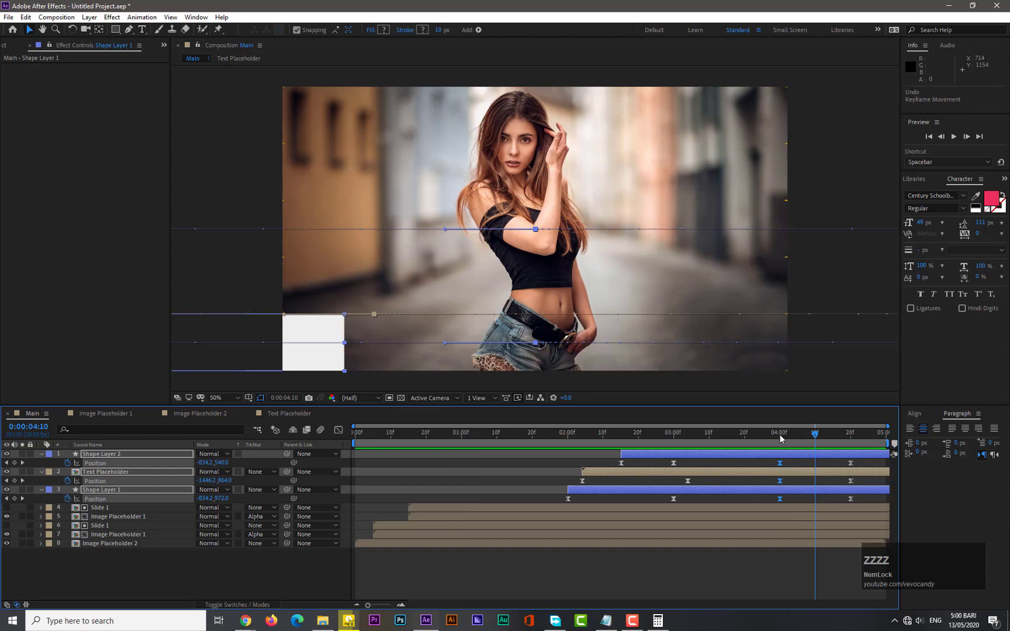
Reshape the three layers' exit speed curve between 4:00 and 4:20 by shortening the ease into 4:20, and preview from 0:00
{"action": "left_click", "coordinate": [780, 436]}
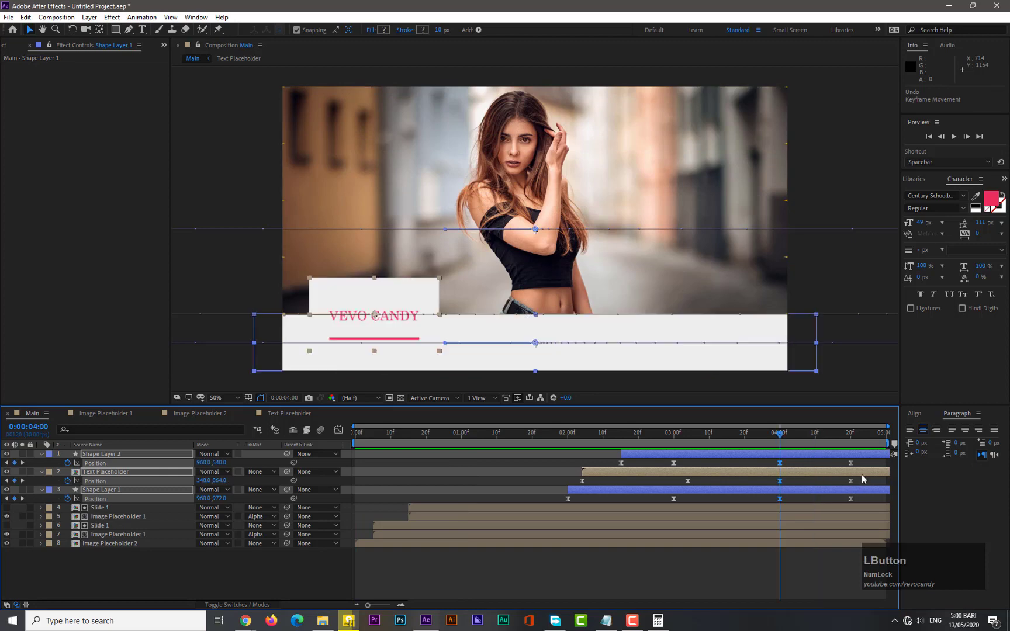
{"action": "left_click_drag", "start_coordinate": [859, 463], "coordinate": [766, 503]}
{"action": "left_click", "coordinate": [338, 431]}
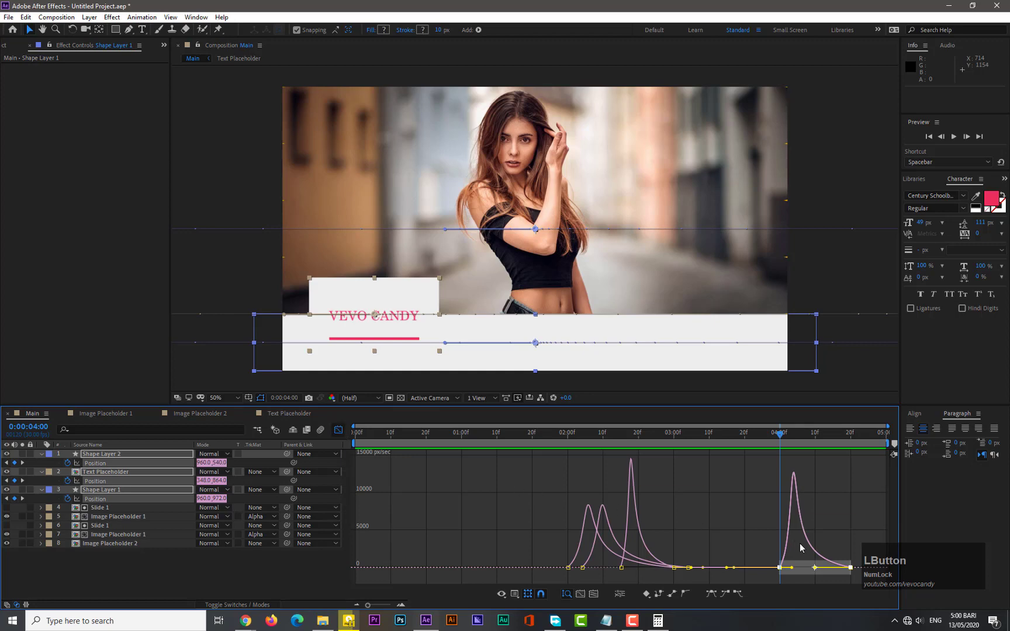
{"action": "left_click", "coordinate": [817, 572]}
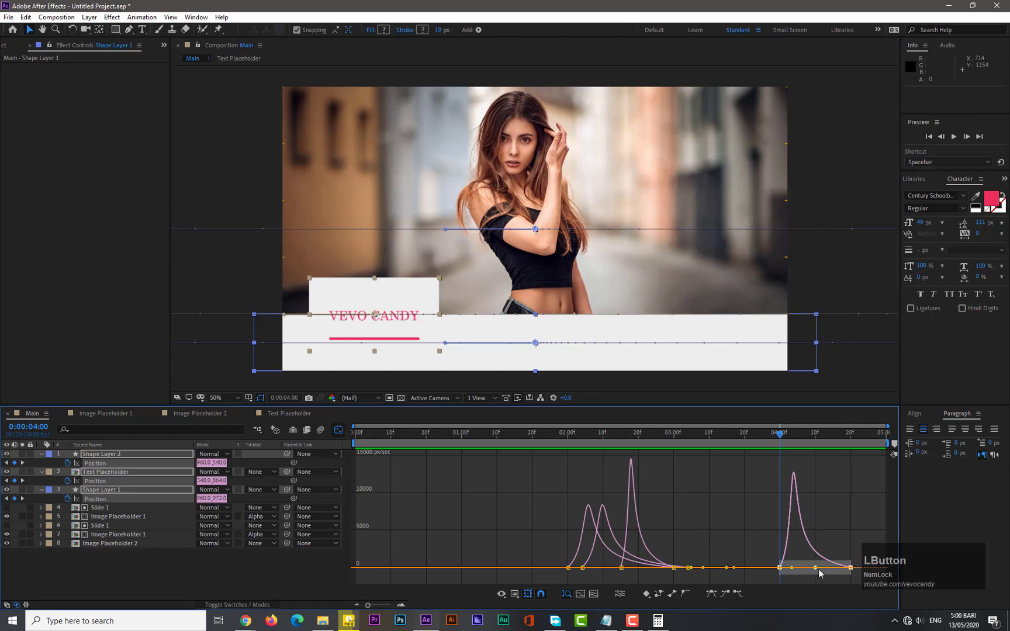
{"action": "left_click", "coordinate": [818, 572]}
{"action": "left_click_drag", "start_coordinate": [819, 571], "coordinate": [842, 571]}
{"action": "left_click", "coordinate": [340, 430]}
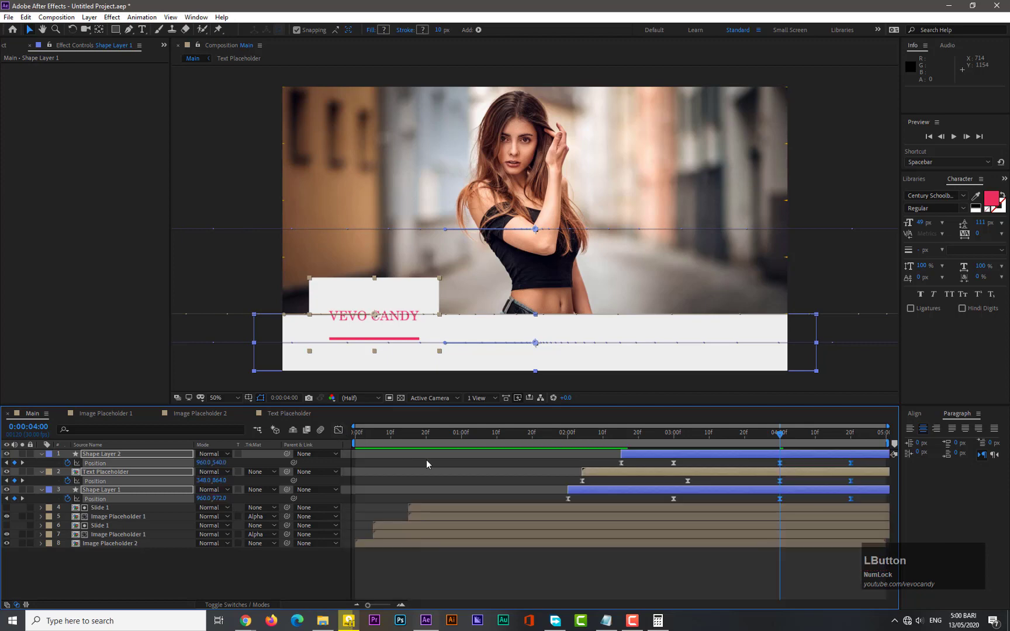
{"action": "left_click_drag", "start_coordinate": [362, 433], "coordinate": [338, 433]}
{"action": "key", "text": "KP_0"}
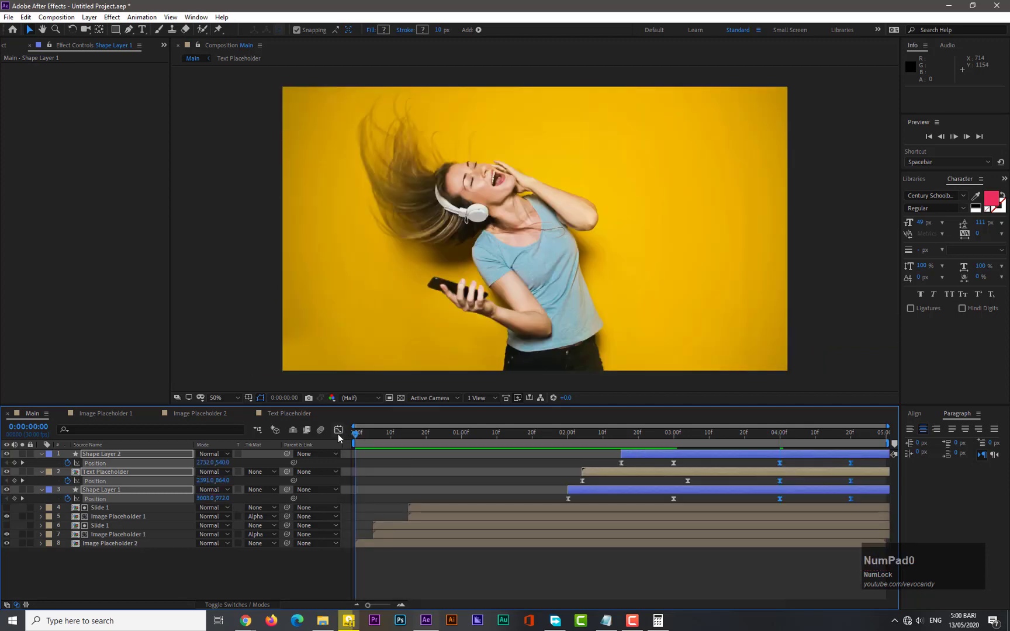